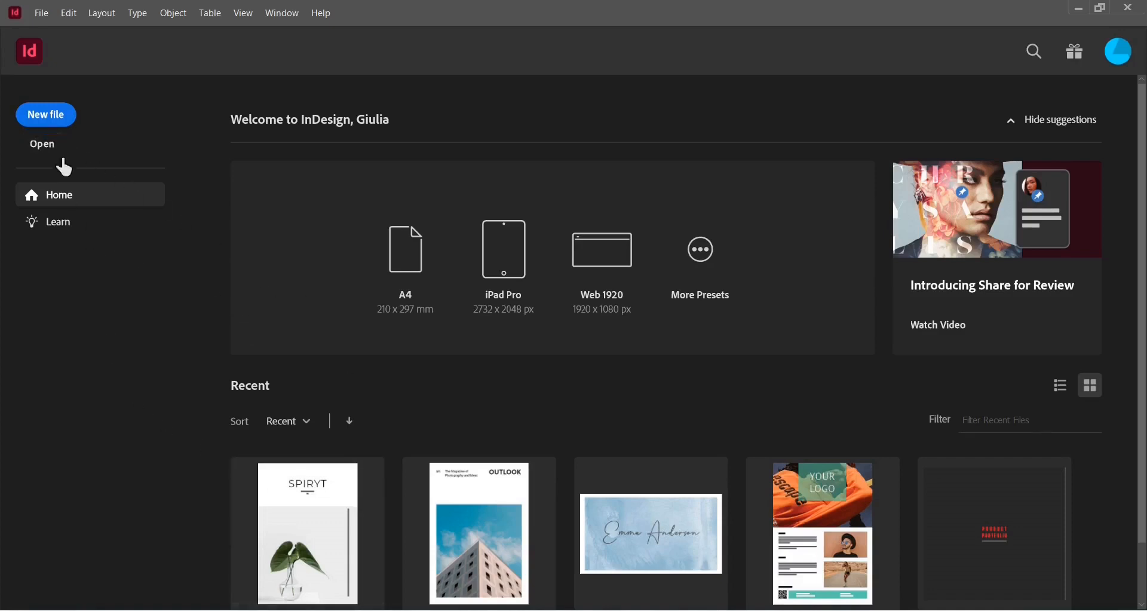
- Create a new 210 x 297 mm portrait document with 5 facing pages
left_click(49, 120)
double_click(748, 282)
key("BackSpace")
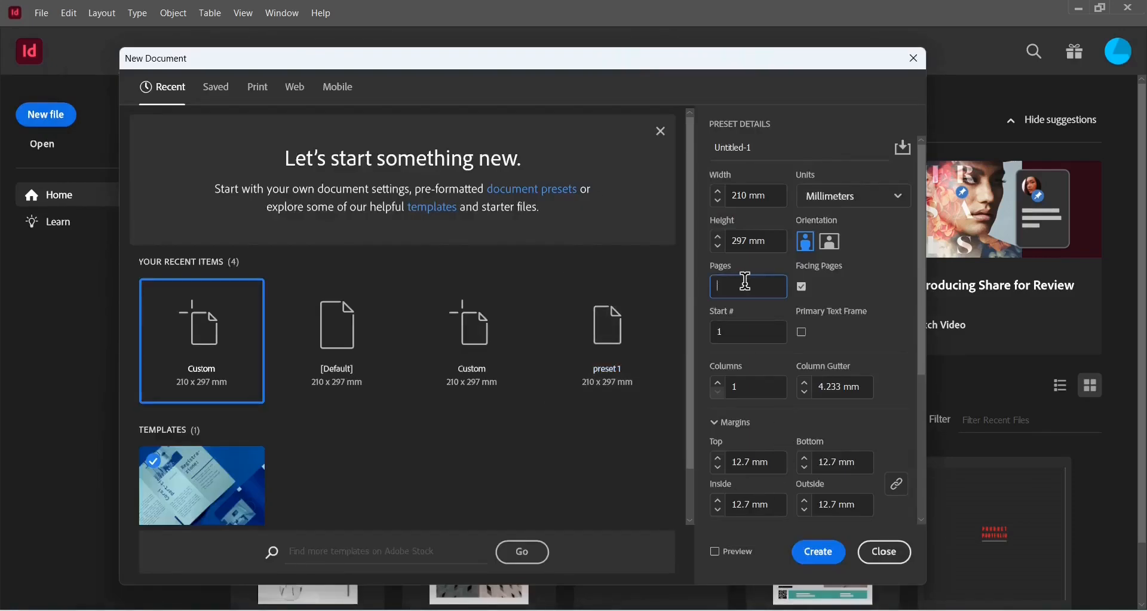
type("5")
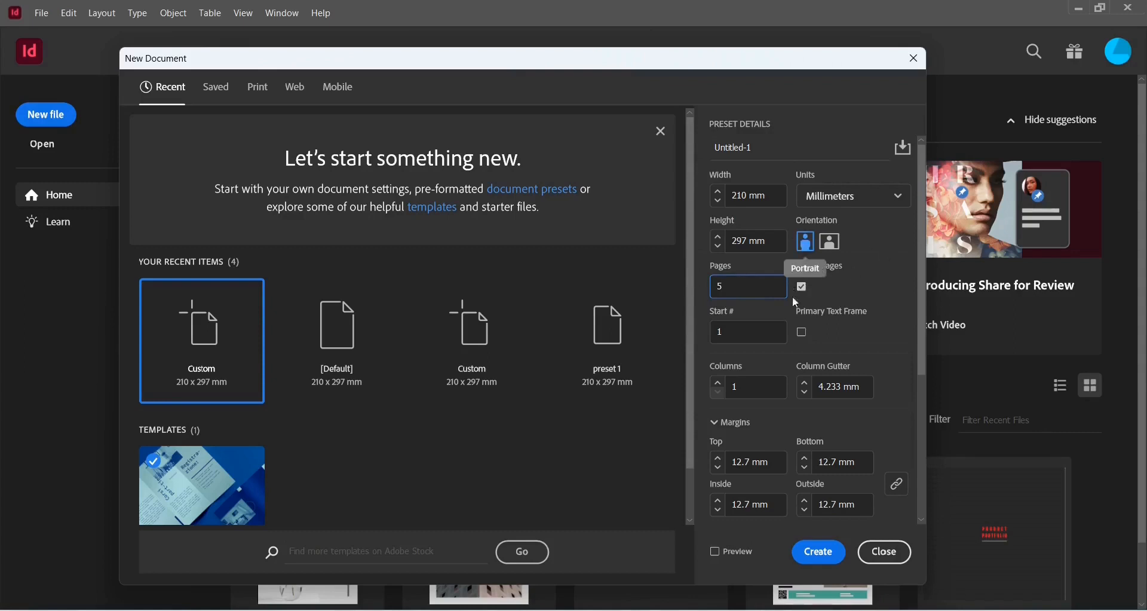
scroll(775, 382, "down", 5)
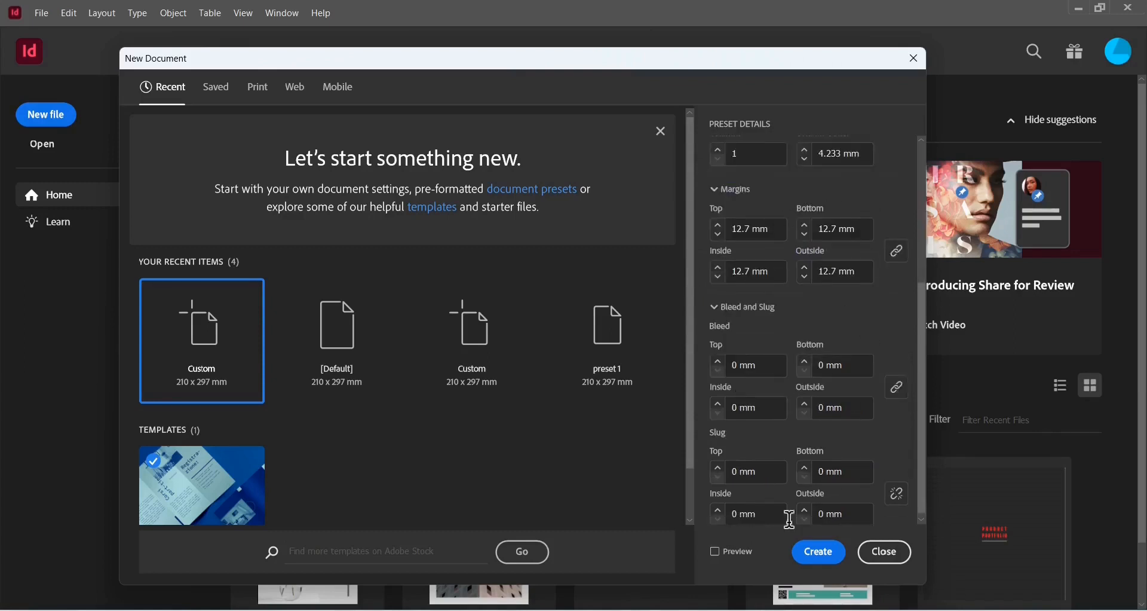
left_click(820, 554)
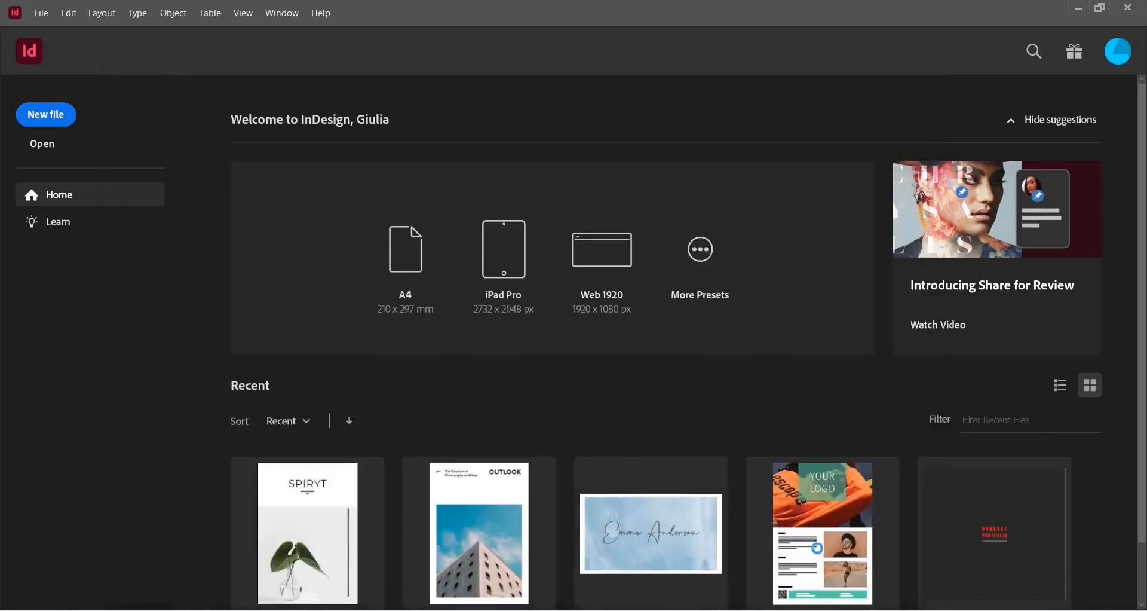
- Show the Pages panel, detach it to float beside the first page, and reduce the height of its parent pages section
scroll(612, 313, "down", 10)
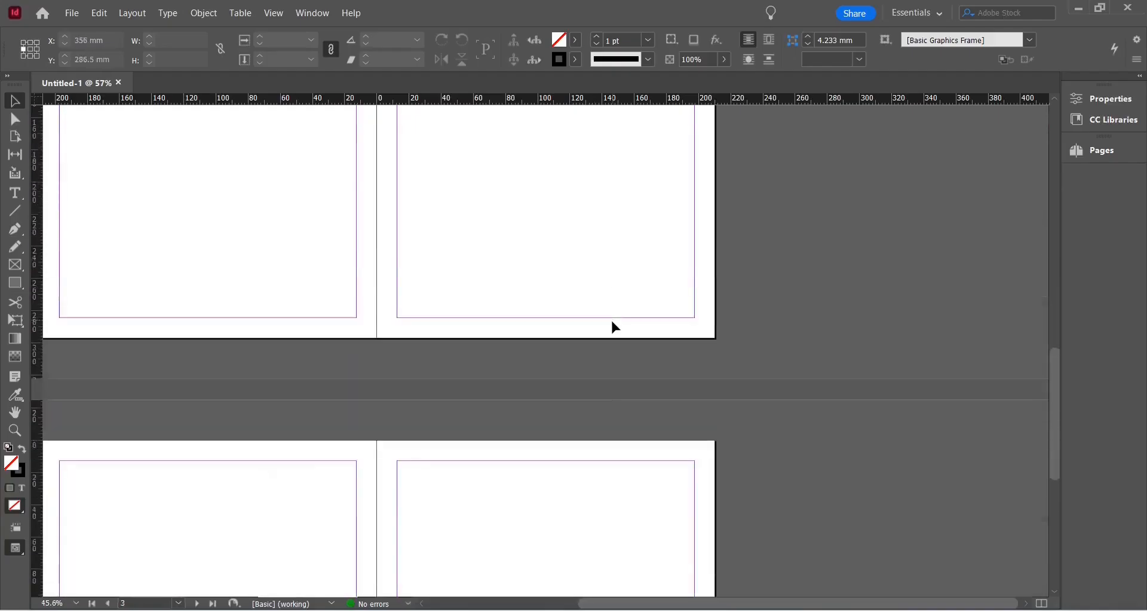
scroll(615, 327, "up", 10)
scroll(612, 322, "up", 1)
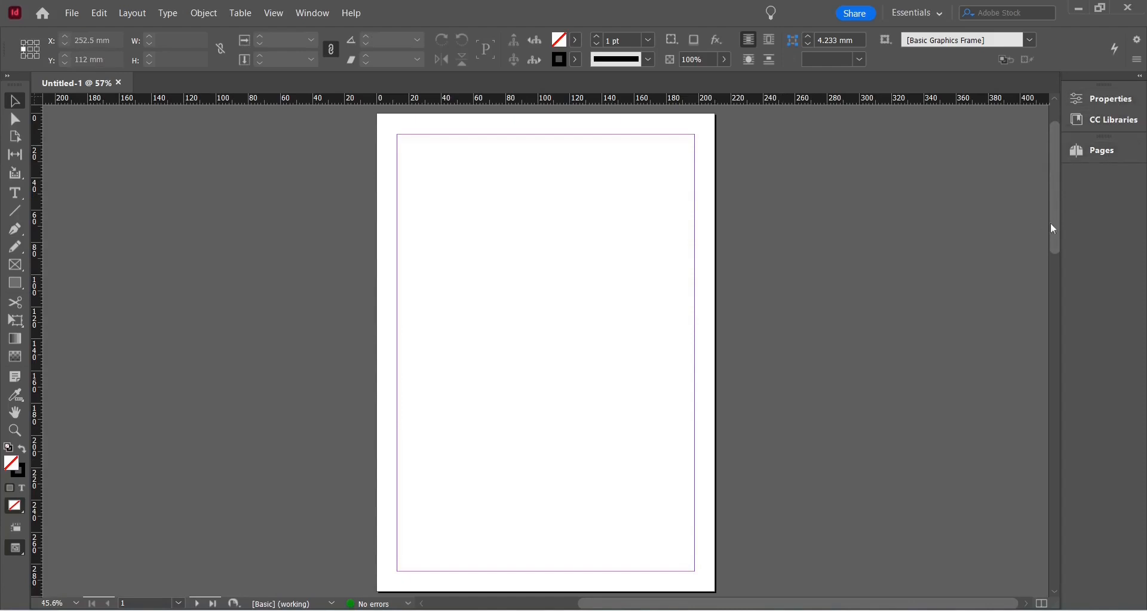
left_click(1111, 147)
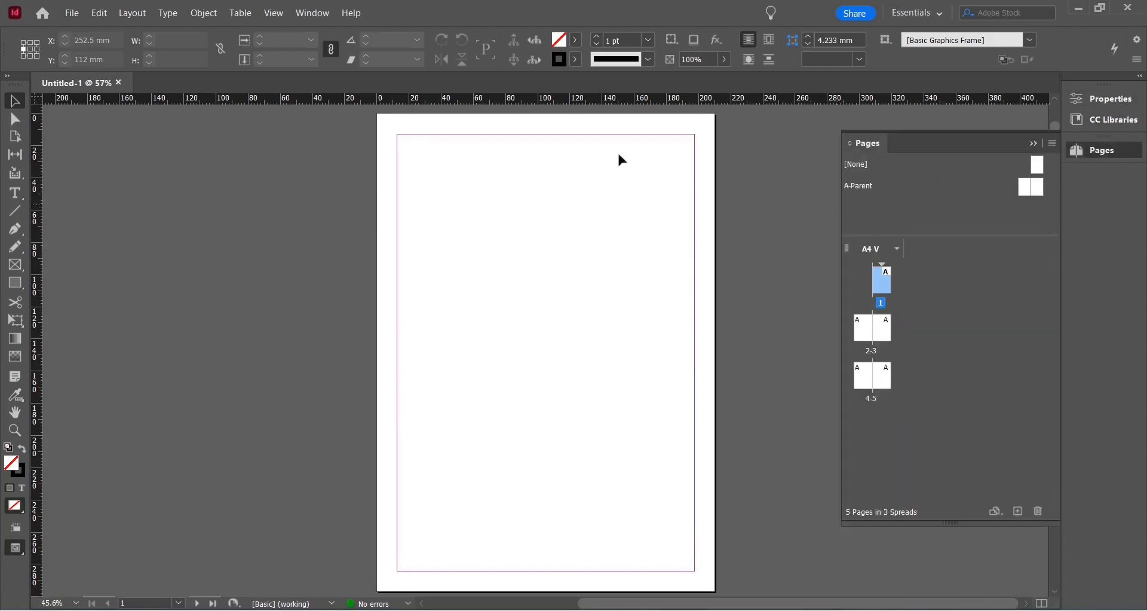
left_click(312, 13)
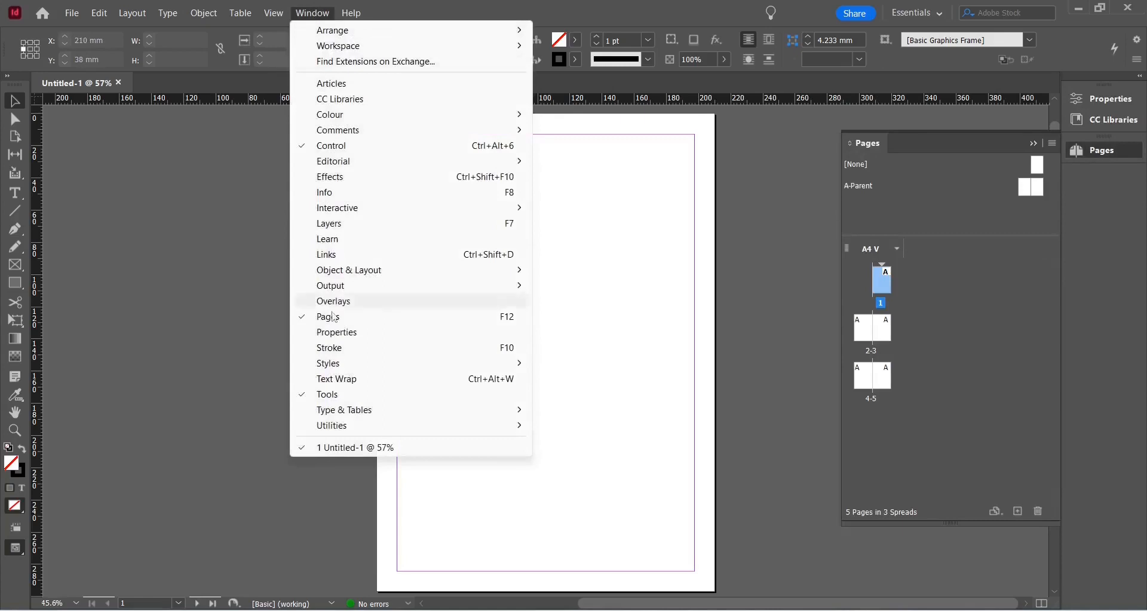
left_click_drag(861, 153, 149, 150)
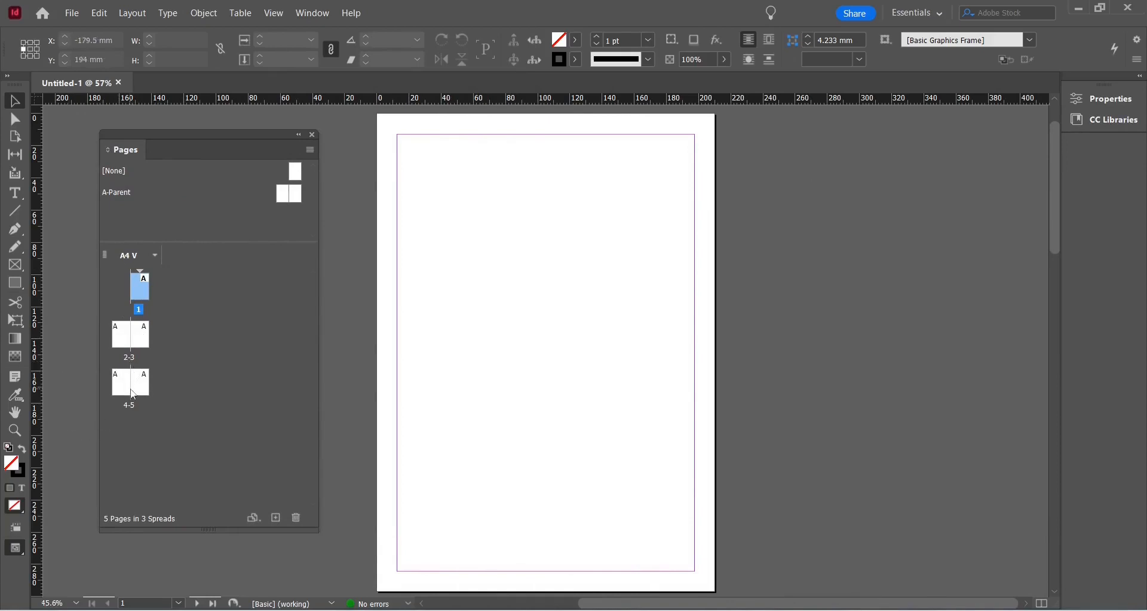
left_click_drag(174, 242, 173, 222)
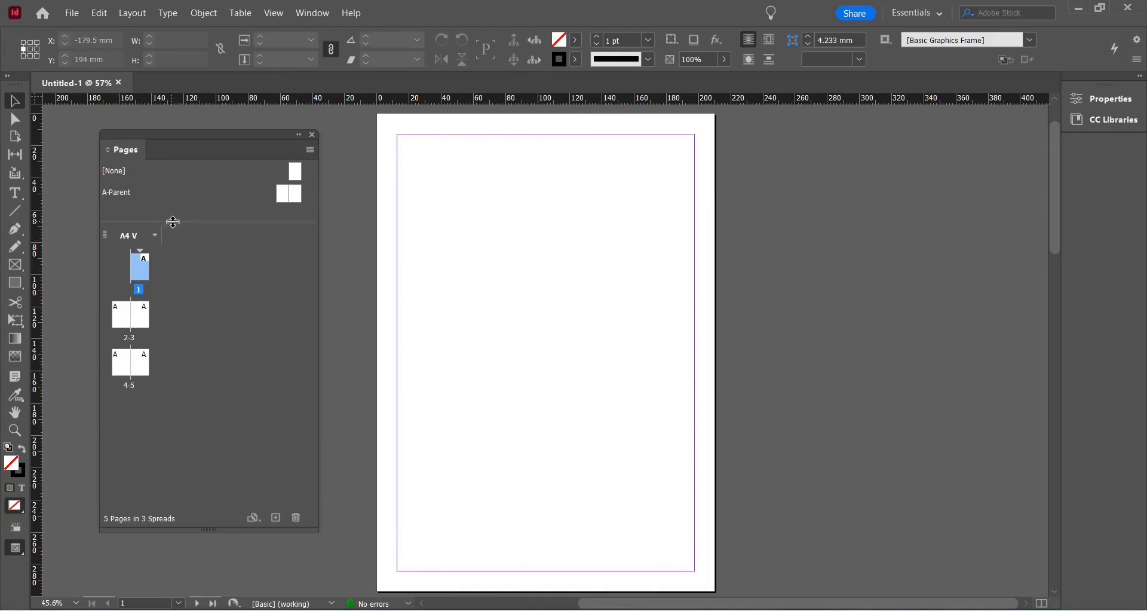
- Try displaying the page thumbnails horizontally, and restore the By Alternate Layout view
left_click(284, 194)
left_click(282, 258)
left_click(310, 151)
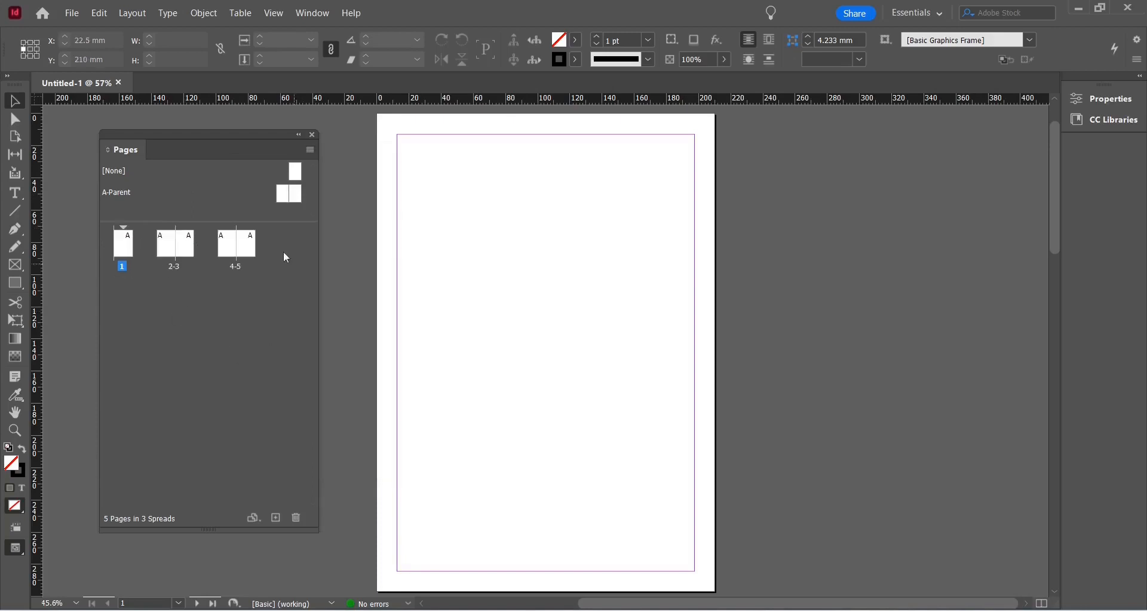
left_click(314, 153)
mouse_move(466, 441)
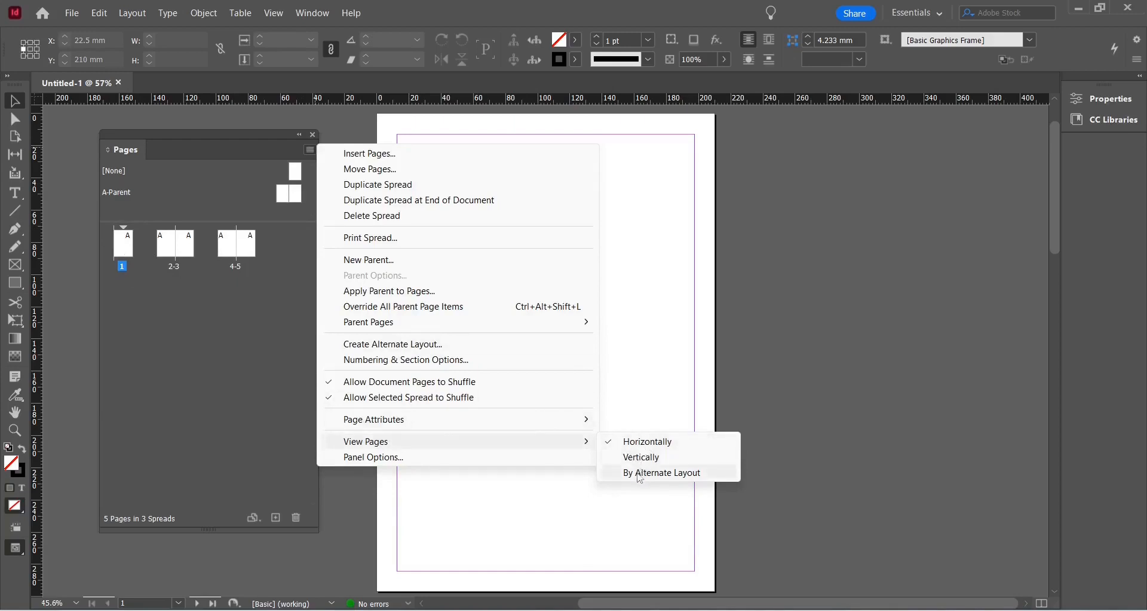
left_click(664, 472)
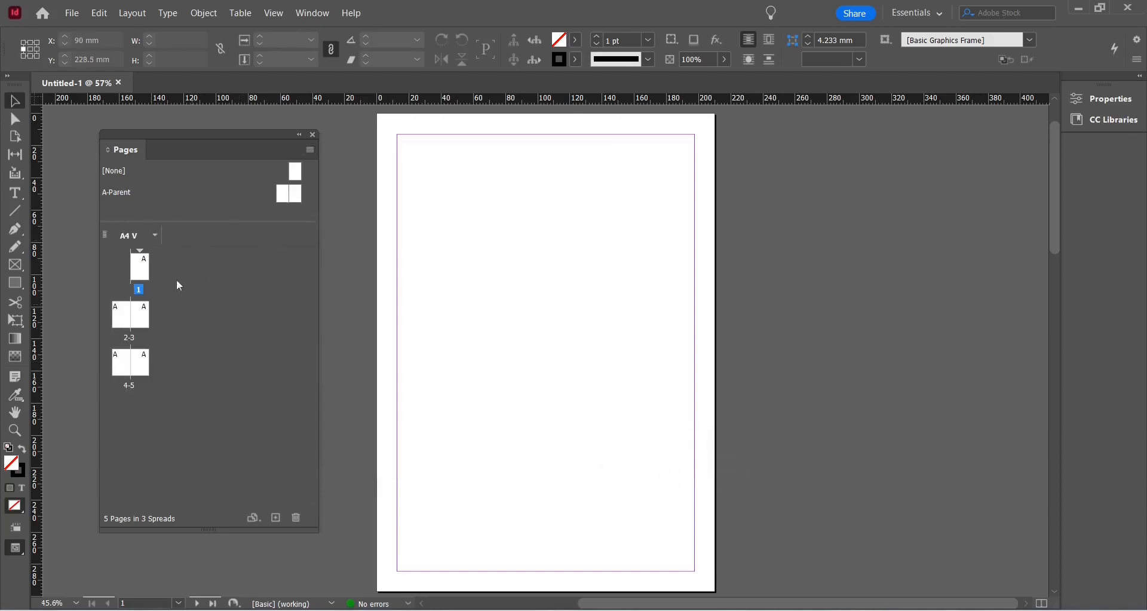
- Review the Create Alternate Layout options for the A4 V layout without creating a layout
left_click(156, 237)
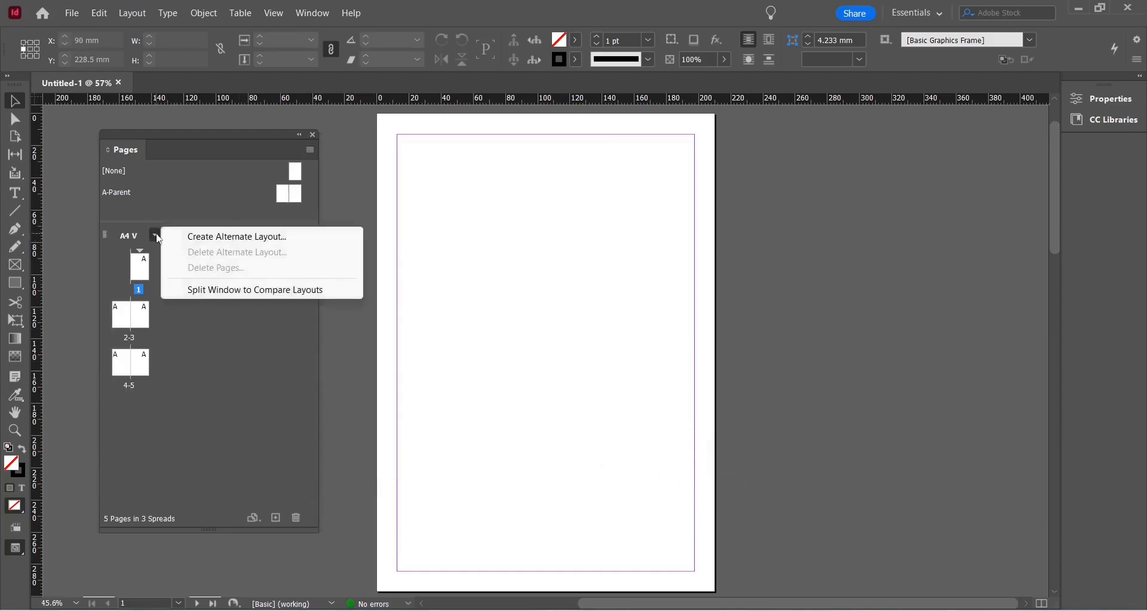
left_click(239, 238)
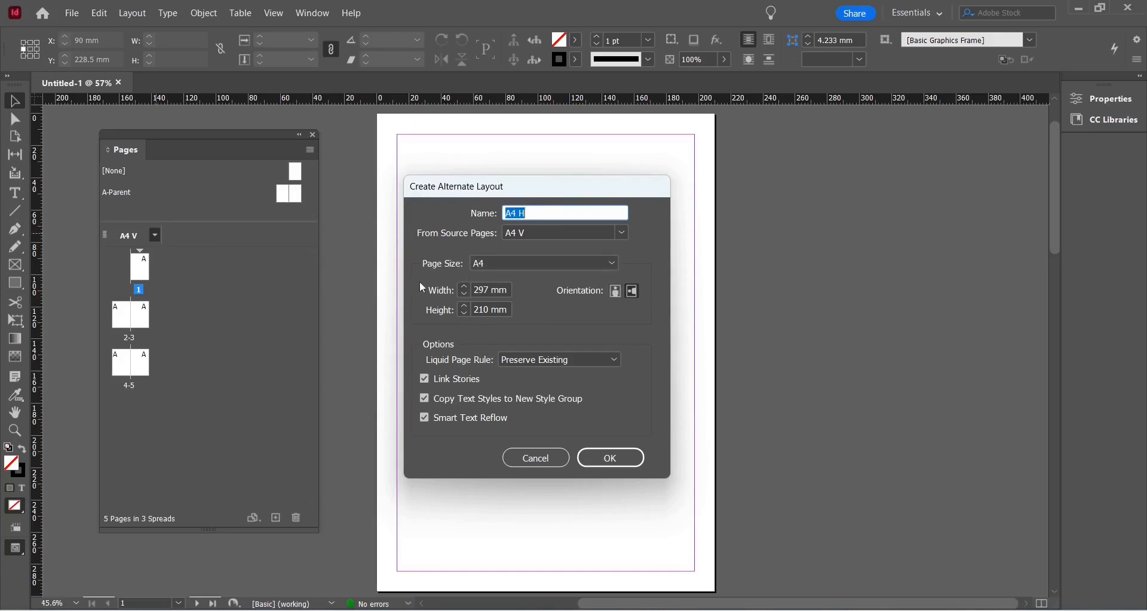
left_click(554, 458)
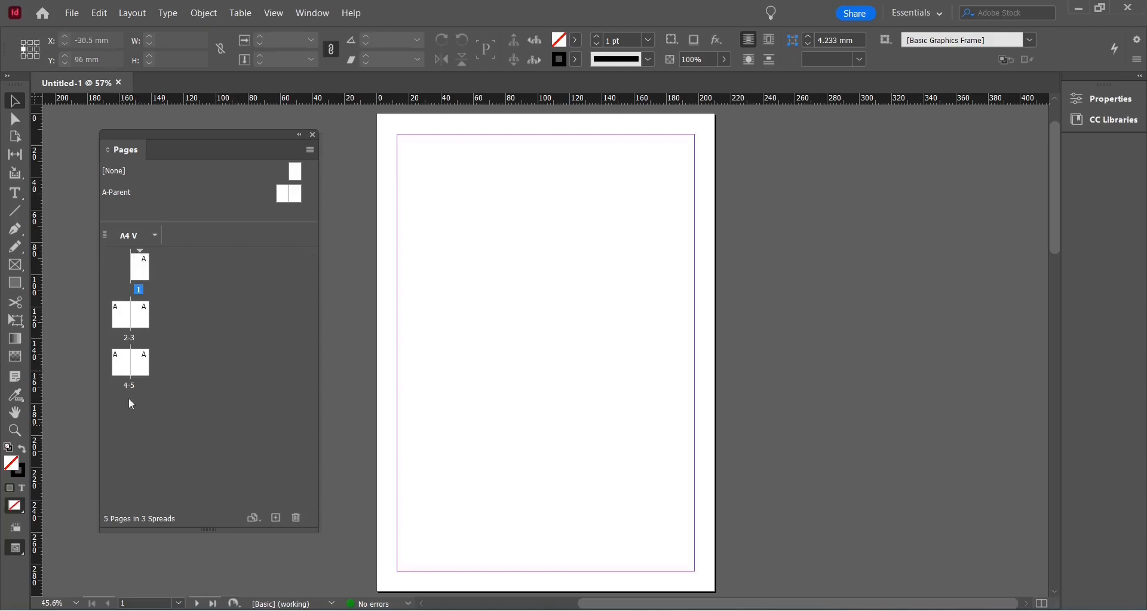
- Start a new section on page 4 with page numbering starting at 1 and the section marker "new section"
double_click(121, 368)
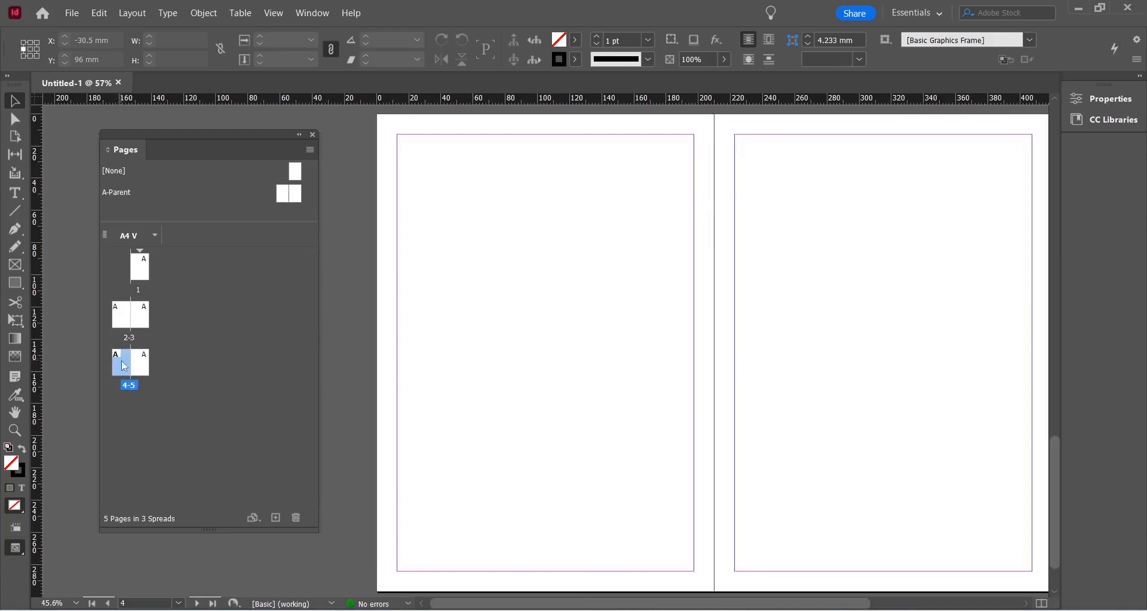
right_click(124, 372)
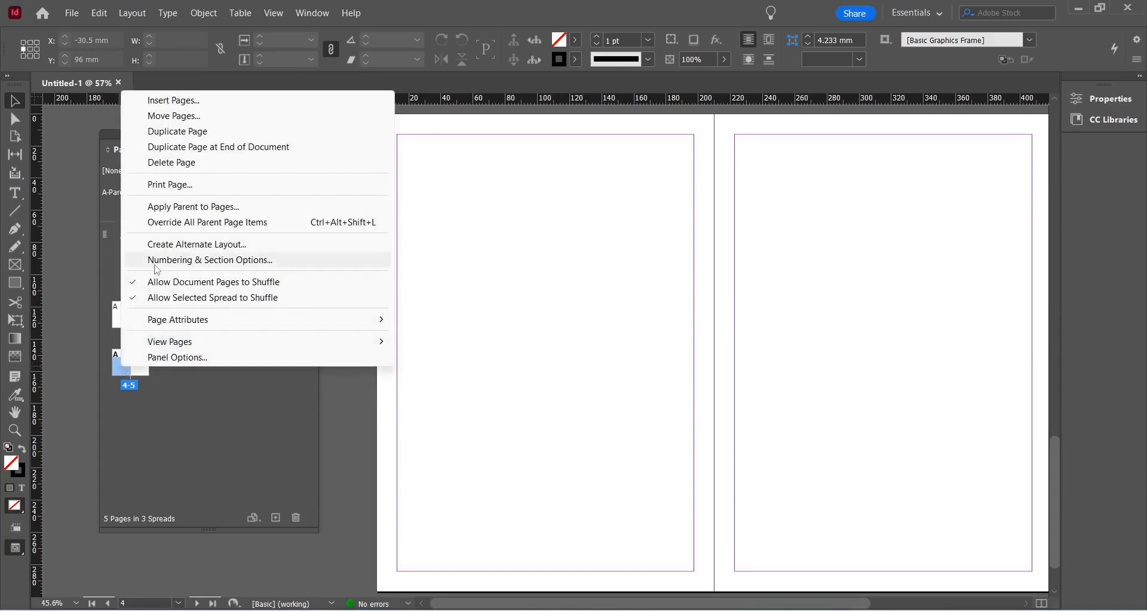
left_click(220, 261)
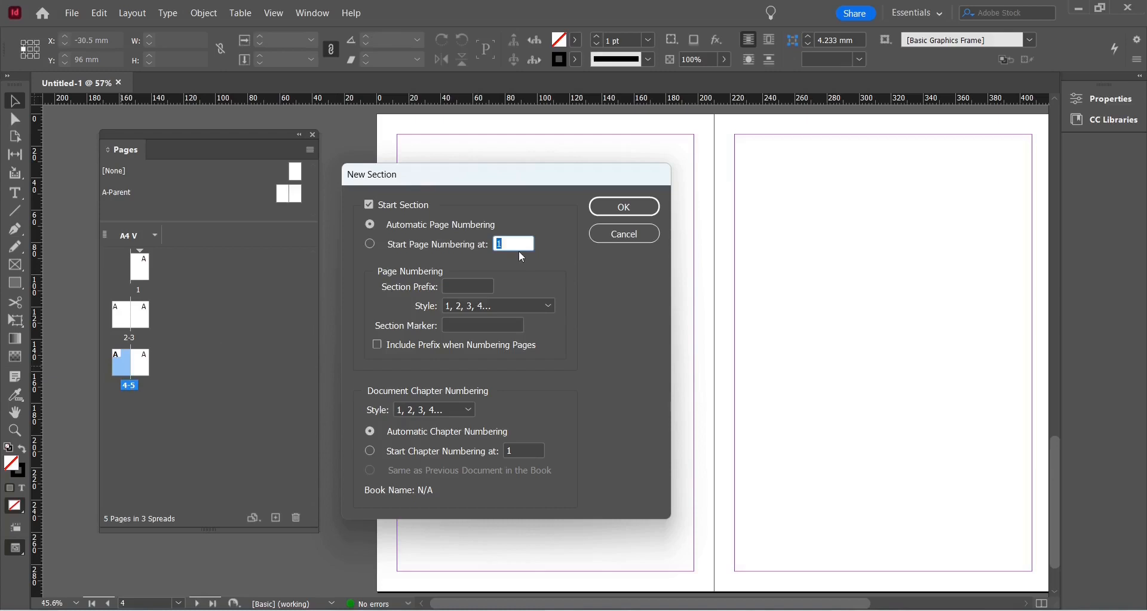
left_click(371, 245)
left_click(450, 324)
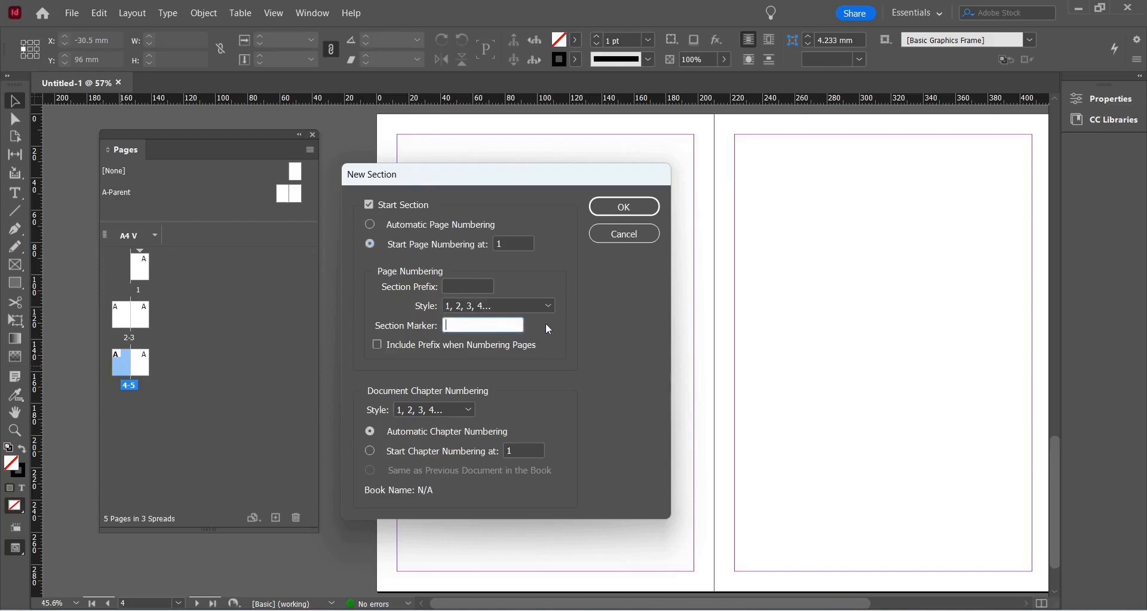
type("new section")
left_click(614, 207)
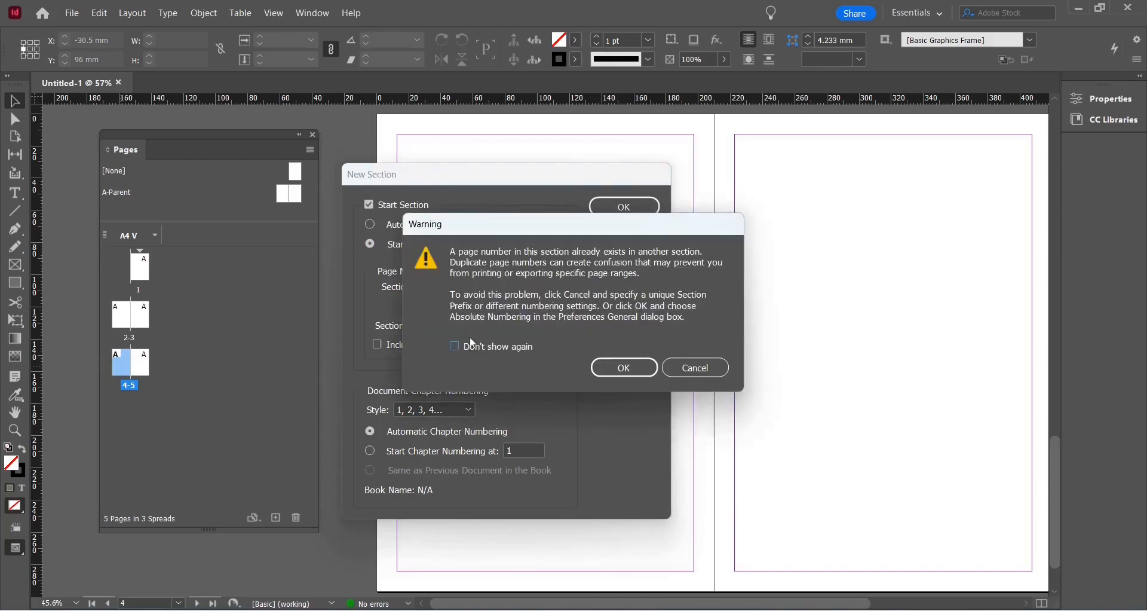
left_click(625, 372)
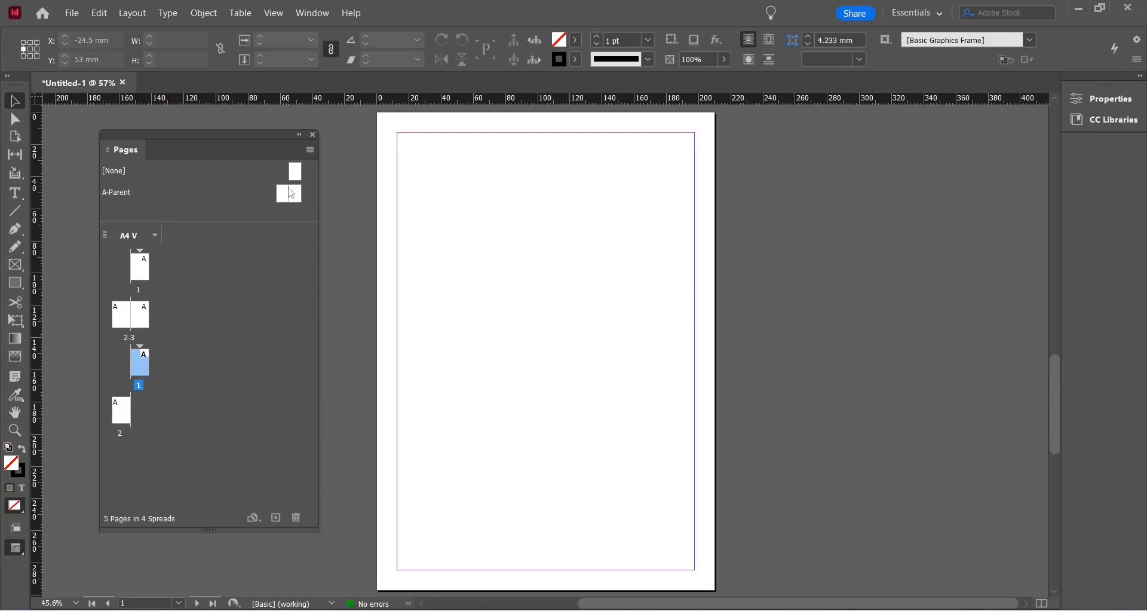
- On the right-hand A-Parent page, draw a text frame about 44.7 x 12.6 mm in the lower-right corner of the margins
double_click(292, 193)
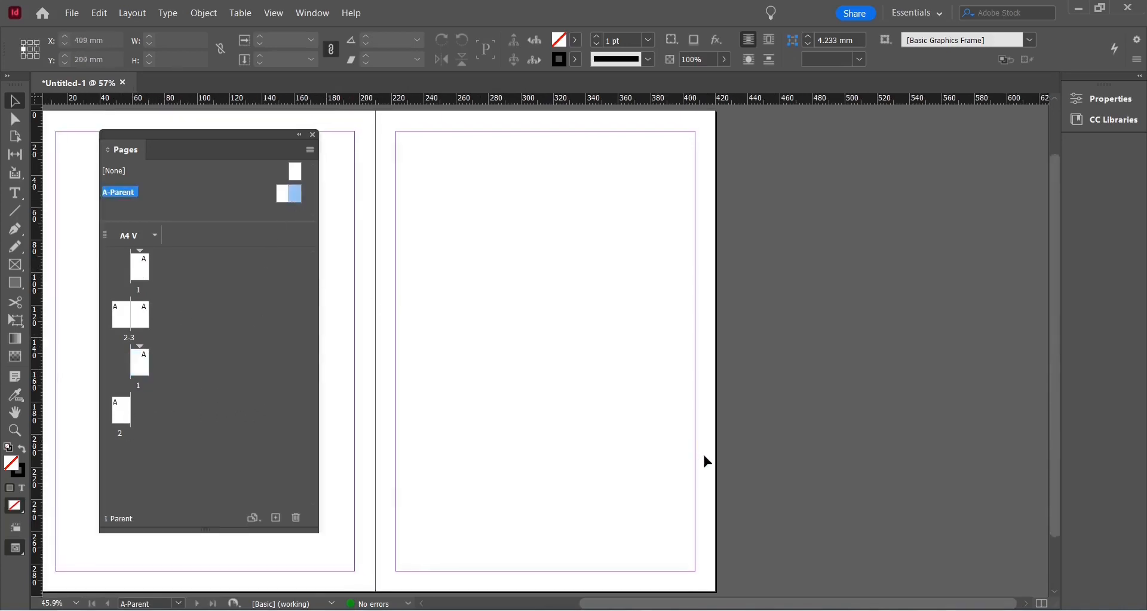
scroll(704, 458, "up", 1)
scroll(699, 478, "up", 1)
scroll(687, 509, "up", 4)
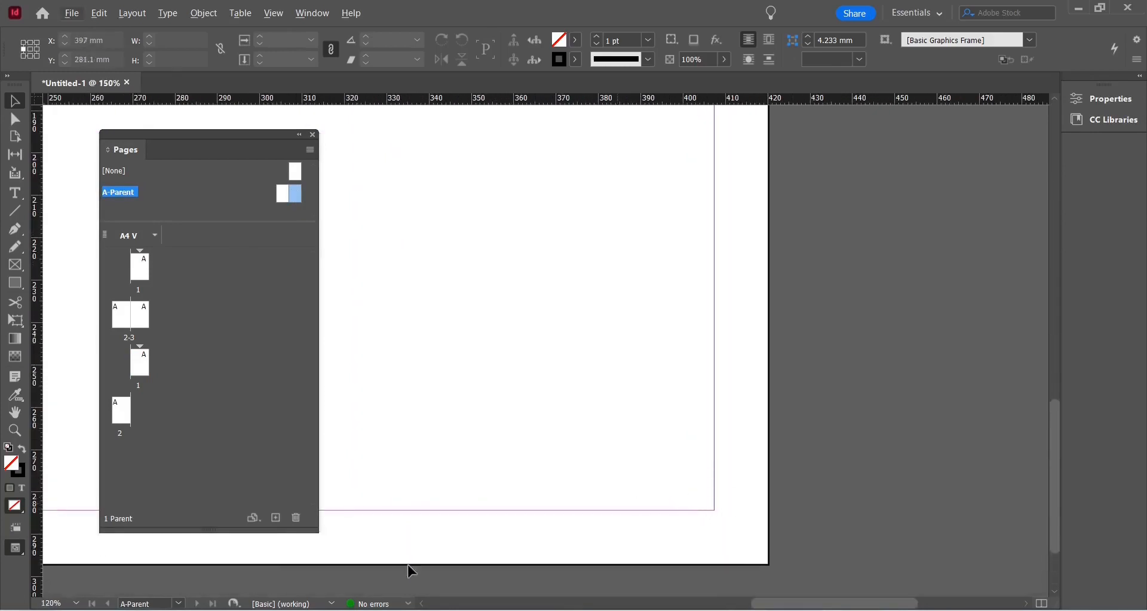
left_click(15, 194)
left_click(15, 193)
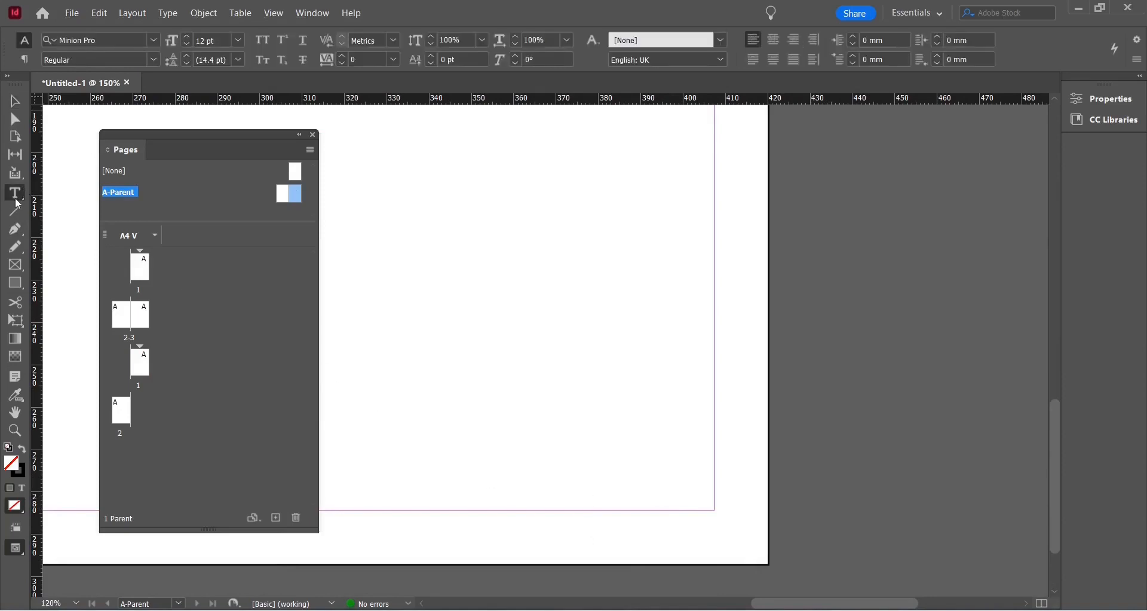
left_click_drag(525, 457, 716, 511)
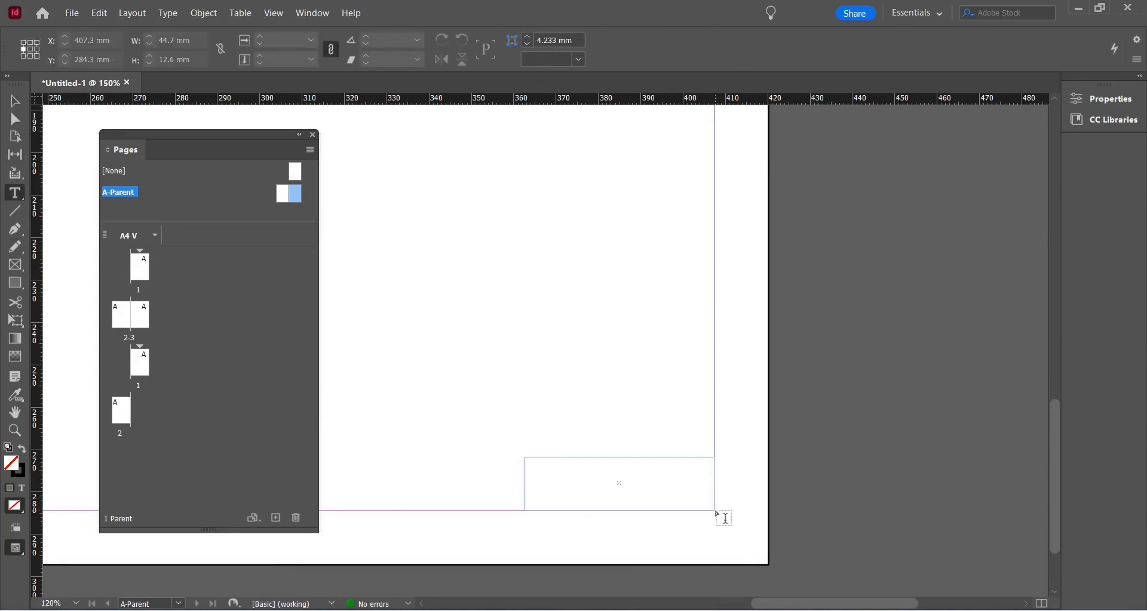
- Insert a Section Marker in the new text frame and check it on the first page of the new section
right_click(538, 481)
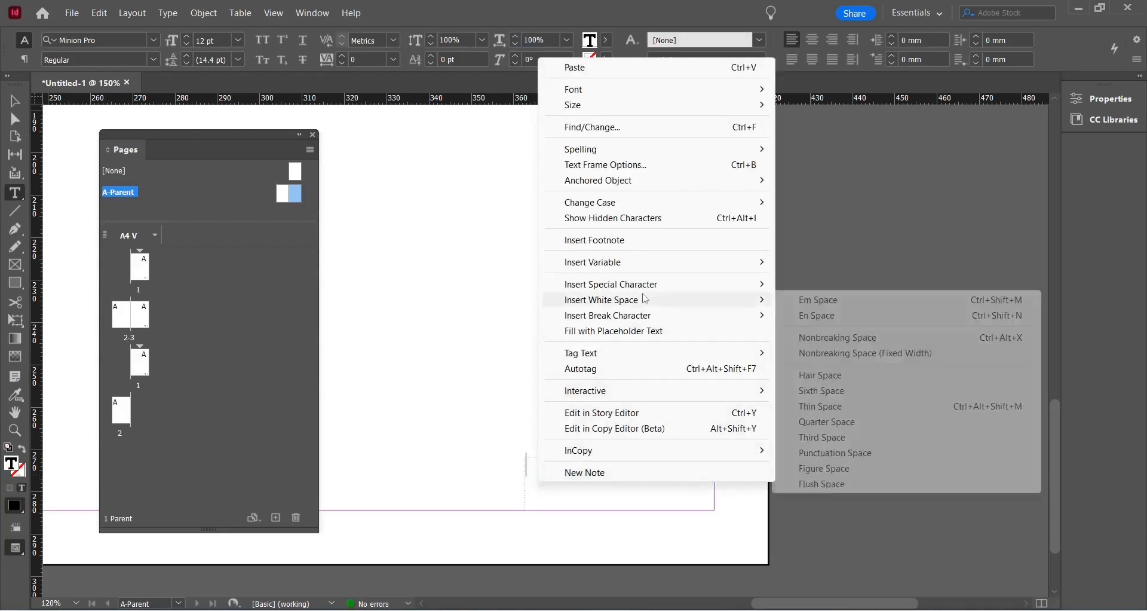
mouse_move(585, 293)
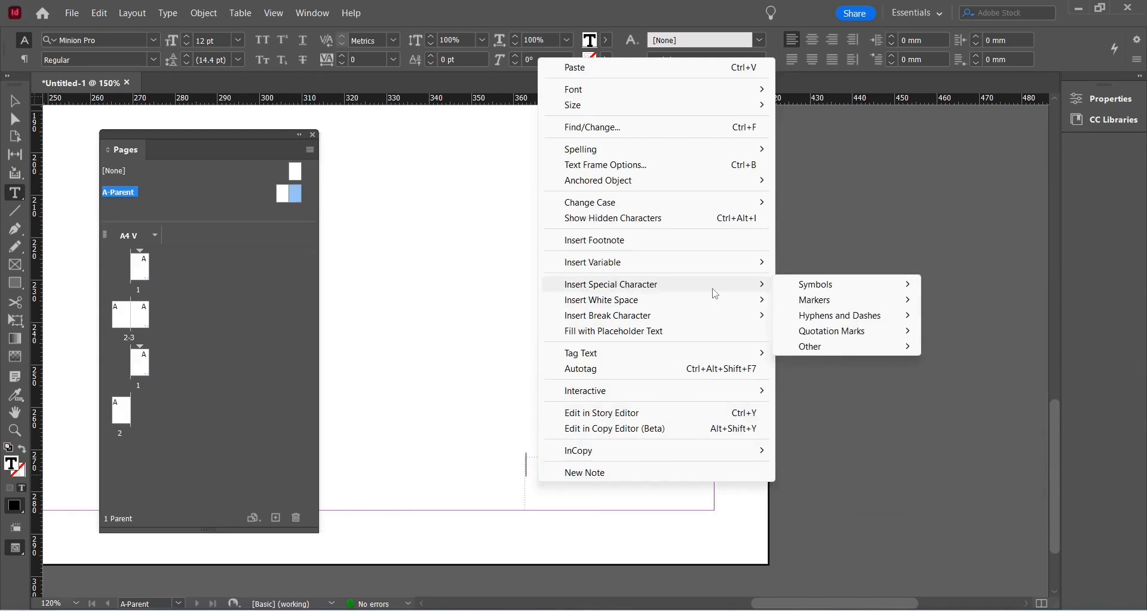
mouse_move(788, 303)
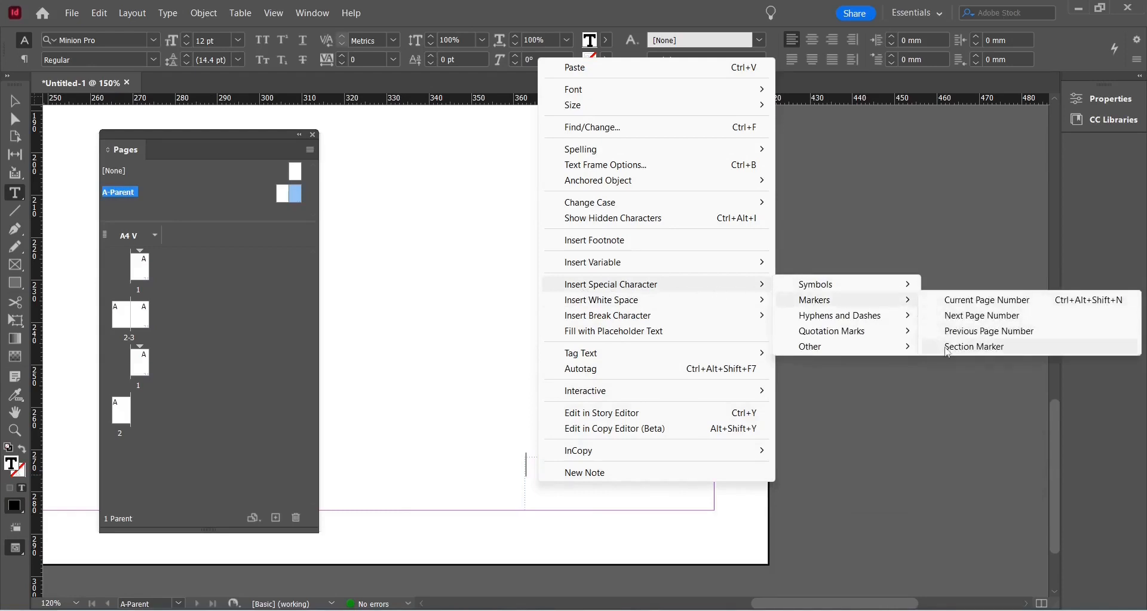
left_click(975, 347)
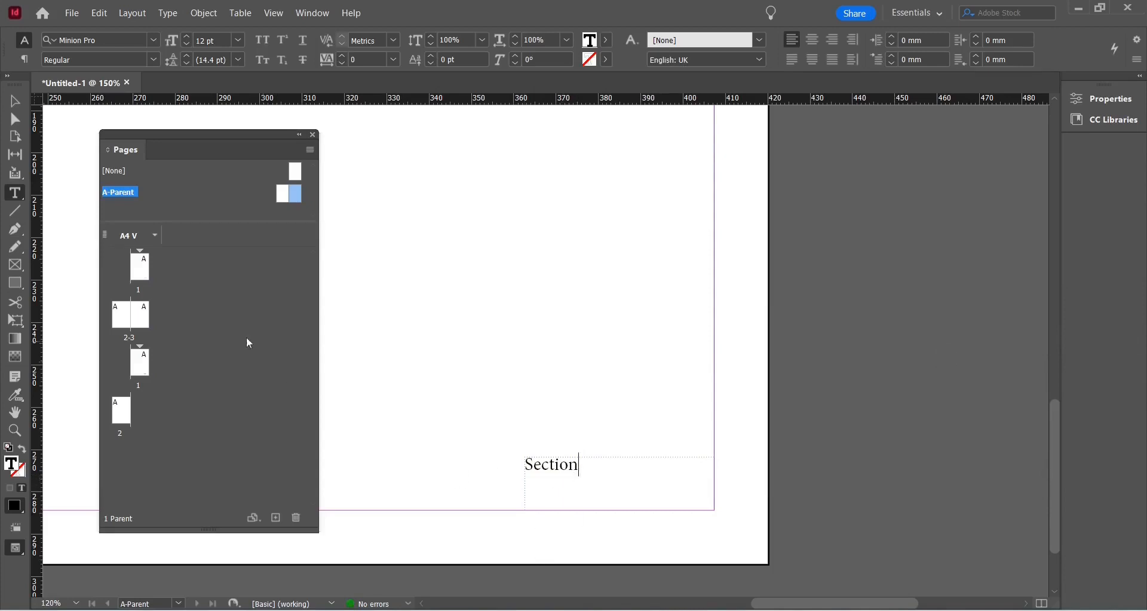
double_click(149, 367)
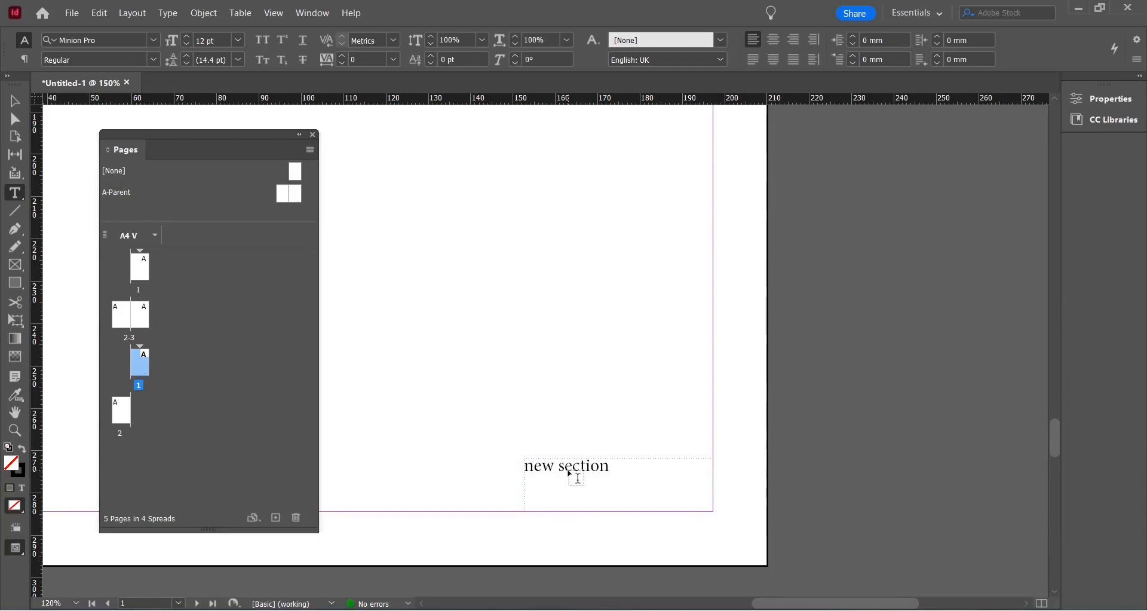
scroll(569, 472, "down", 3)
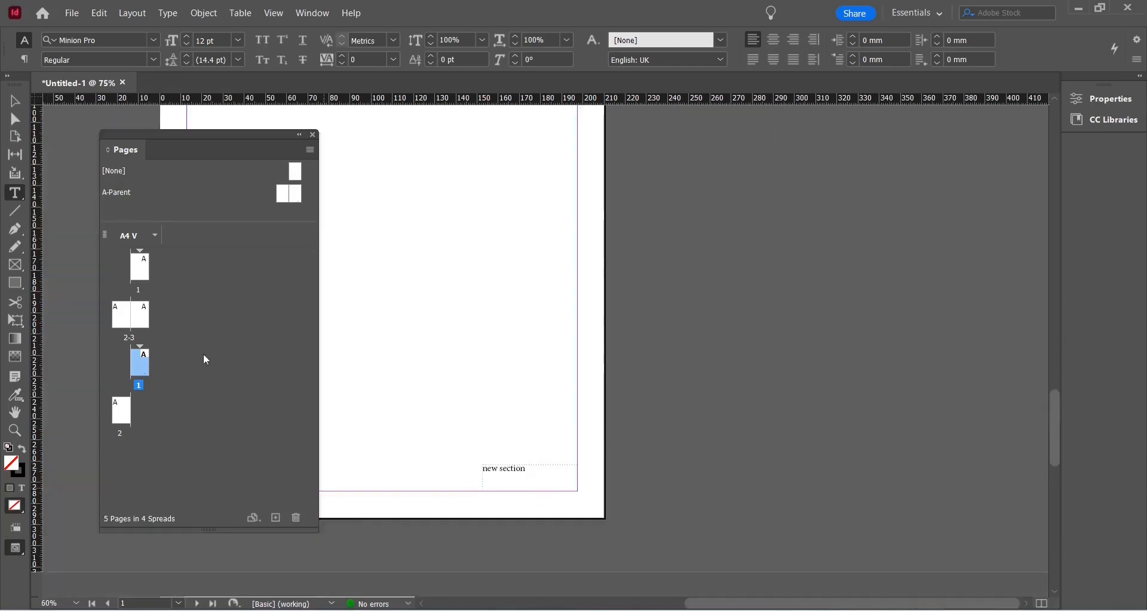
- On the right-hand A-Parent page, draw a text frame about 29.8 x 18.3 mm in the lower-left corner of the margins
double_click(294, 196)
left_click_drag(717, 604, 653, 606)
scroll(376, 504, "up", 2)
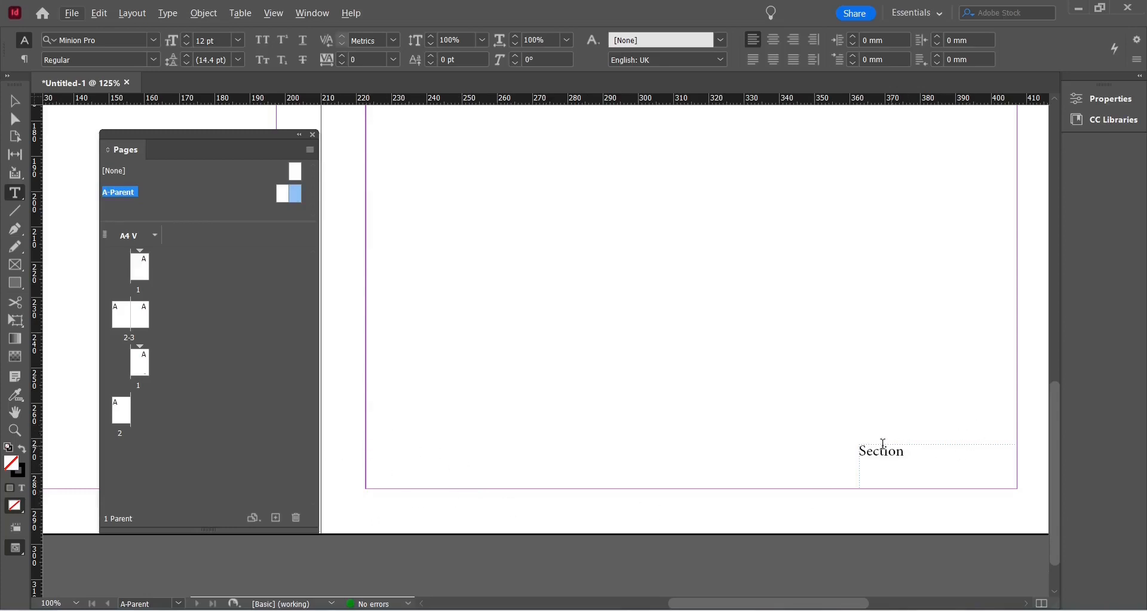
left_click_drag(366, 424, 470, 489)
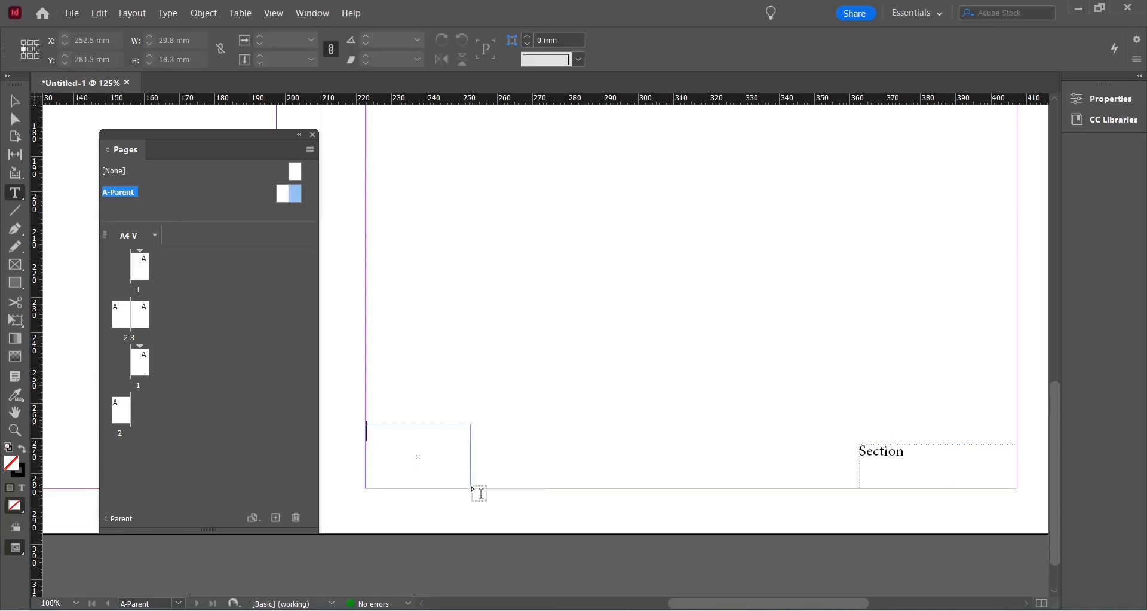
- Insert a Current Page Number marker in the new text frame on the parent page
right_click(389, 449)
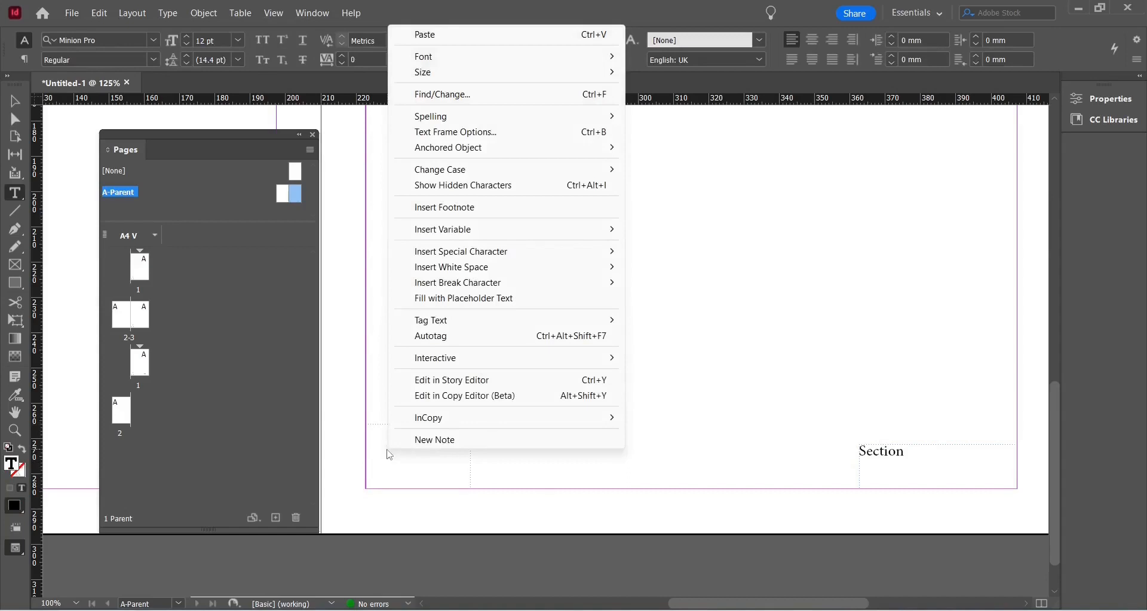
mouse_move(418, 257)
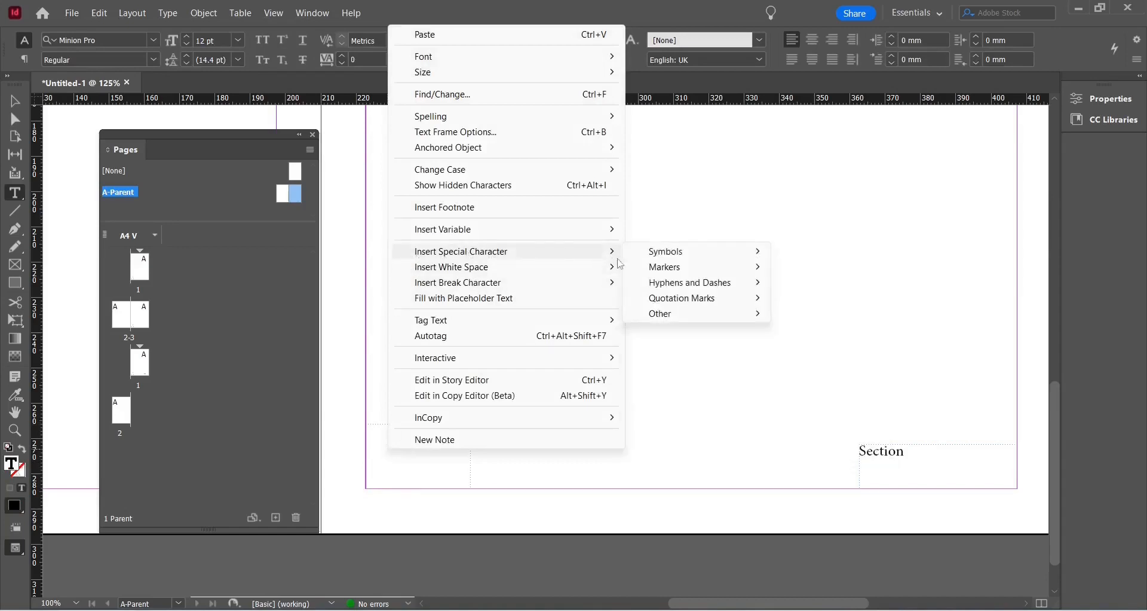
mouse_move(657, 267)
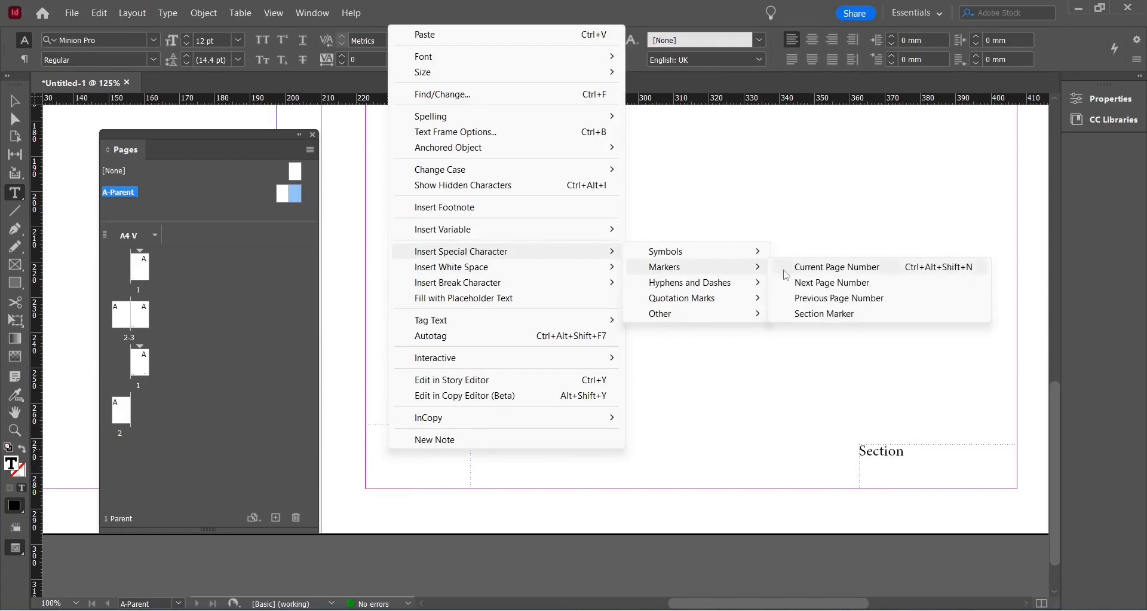
left_click(847, 267)
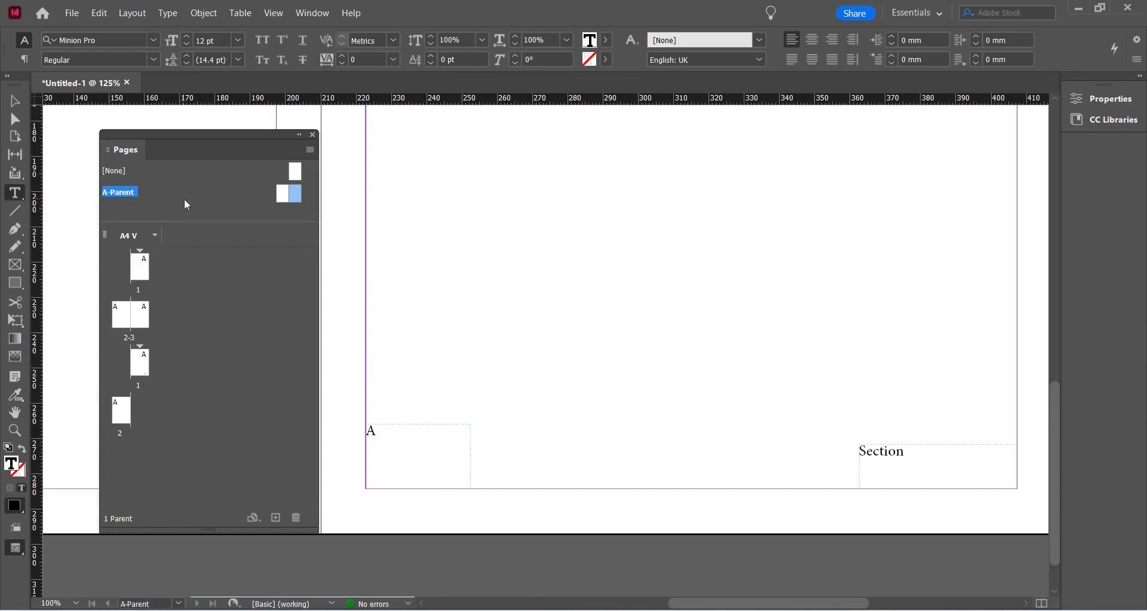
- Check the page number marker on the document's first page and dock the Pages panel below CC Libraries
left_click(13, 102)
double_click(147, 276)
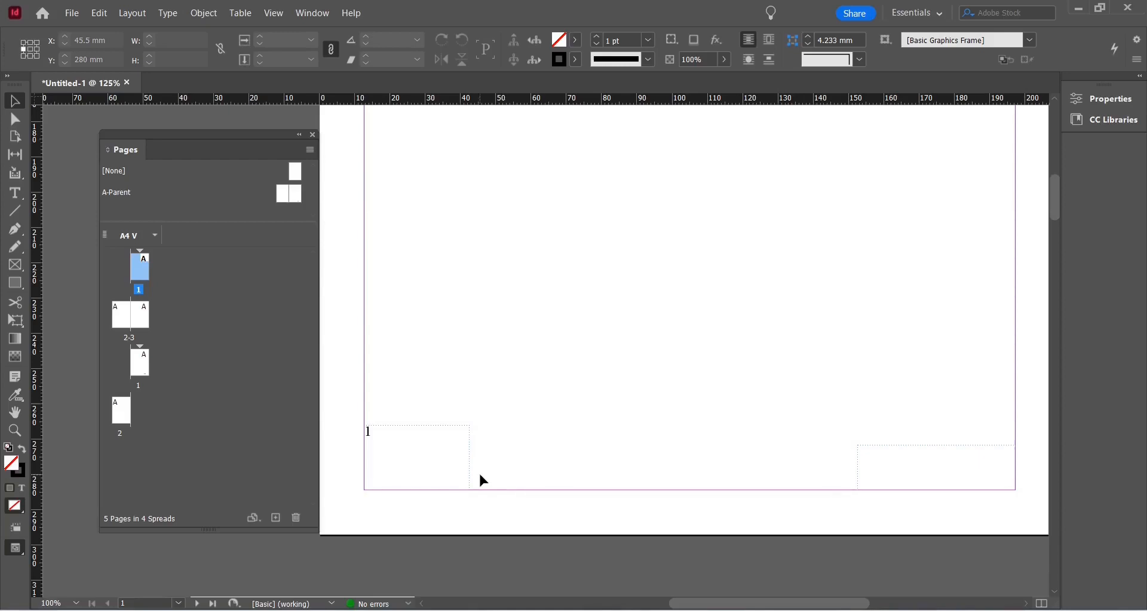
left_click_drag(120, 157, 1105, 163)
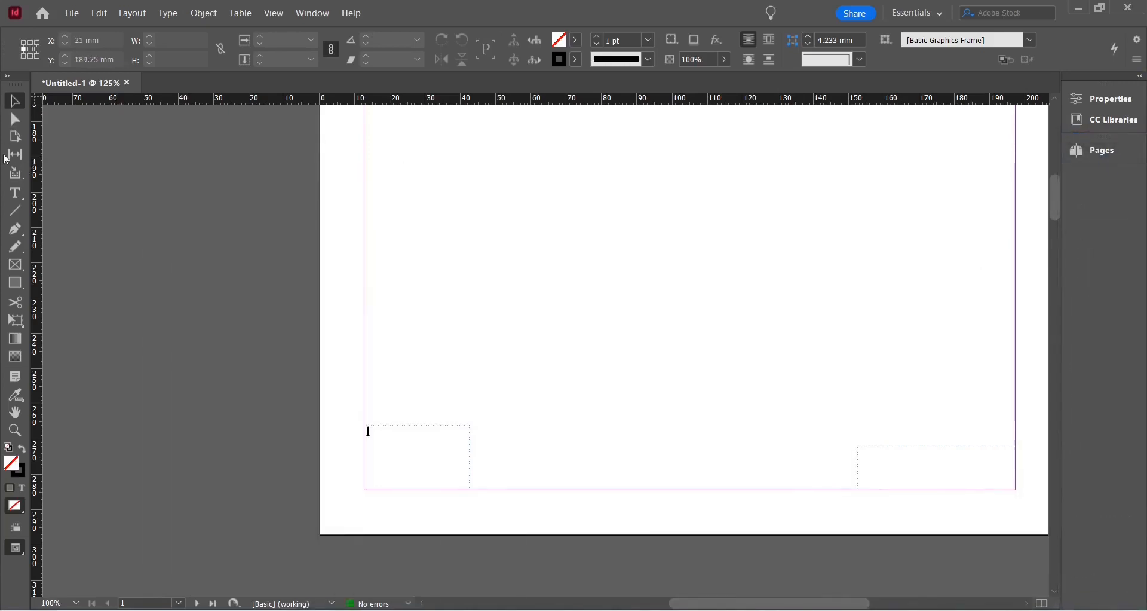
- Create a new one-page portrait document of 210 x 297 mm with facing pages and 12.7 mm margins
left_click(72, 16)
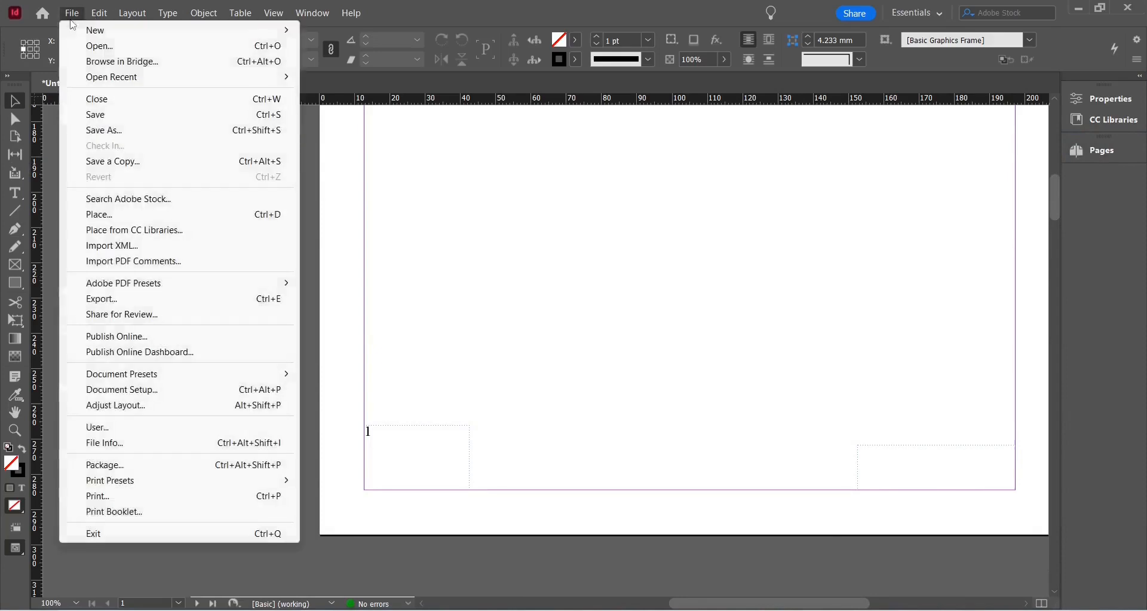
mouse_move(127, 31)
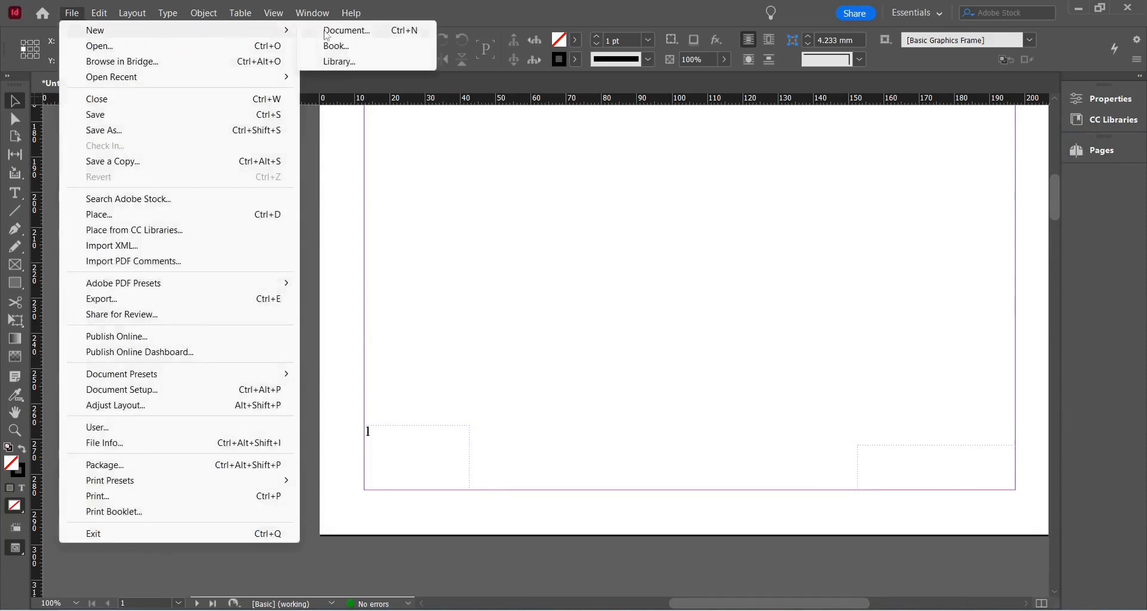
left_click(326, 35)
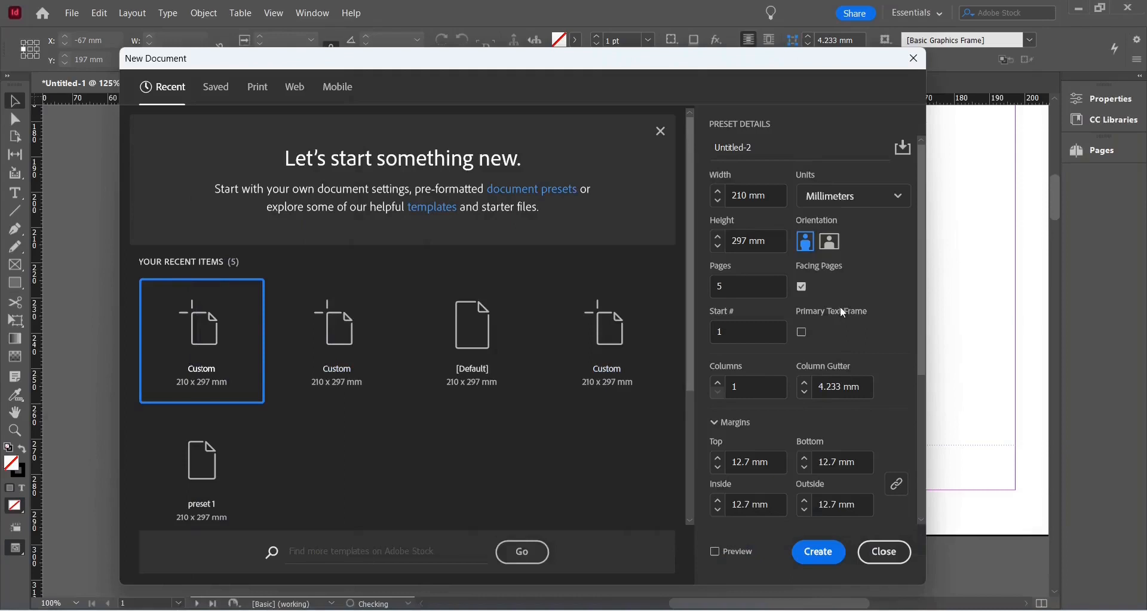
left_click(732, 286)
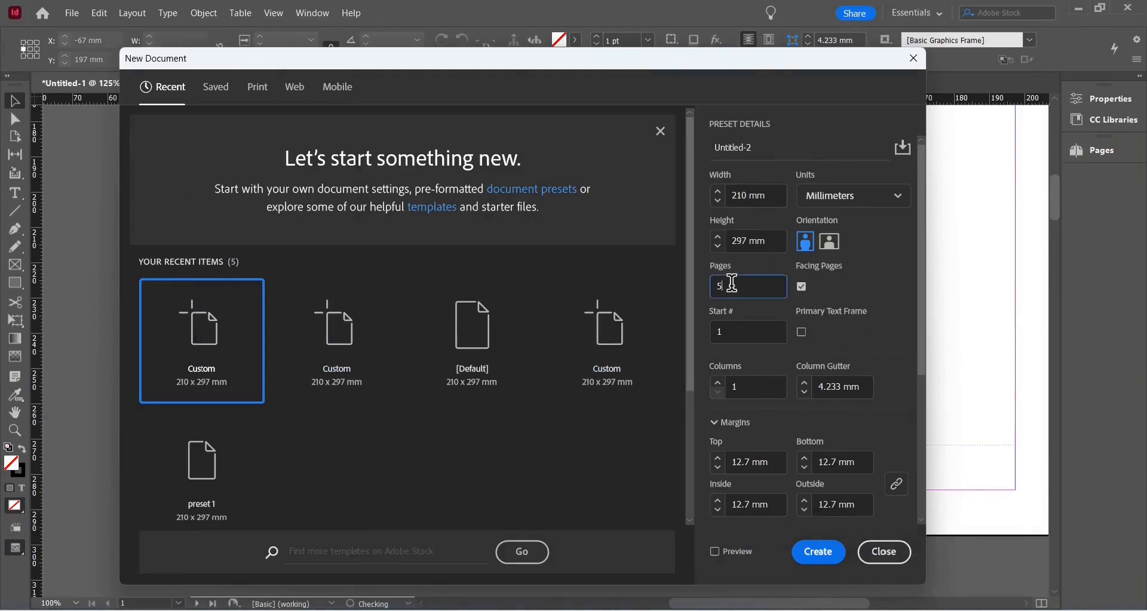
key("BackSpace")
type("1")
left_click(806, 245)
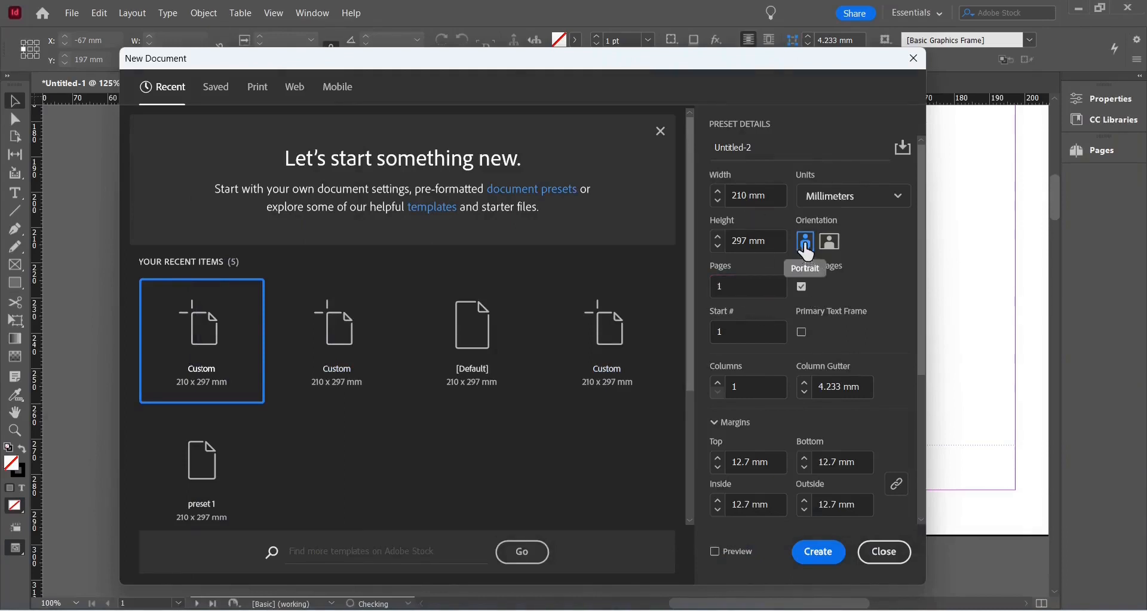
scroll(745, 395, "down", 3)
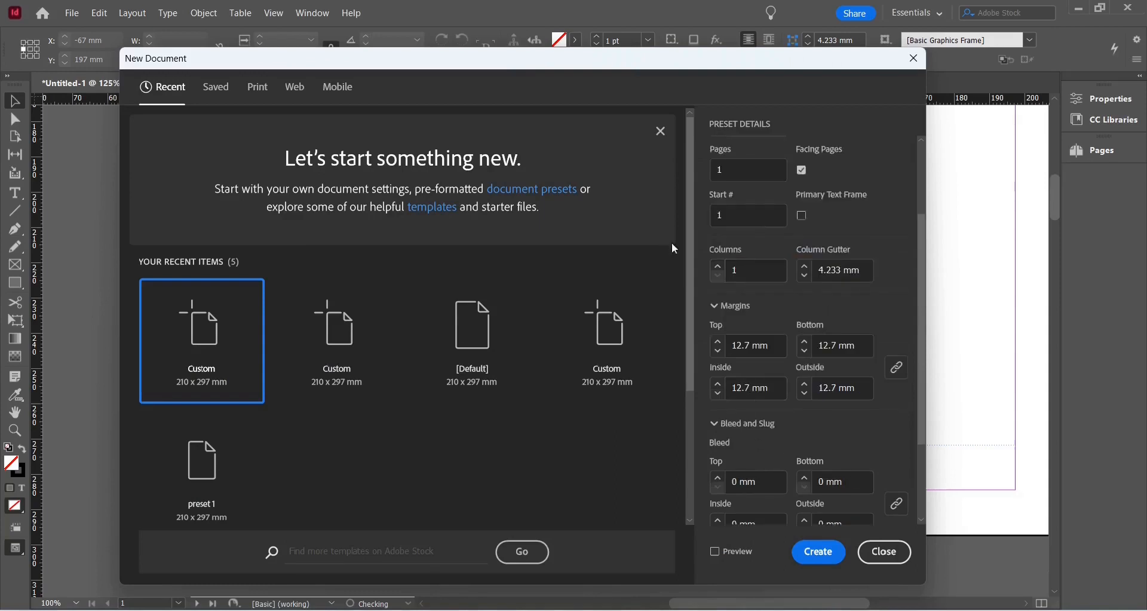
left_click(818, 552)
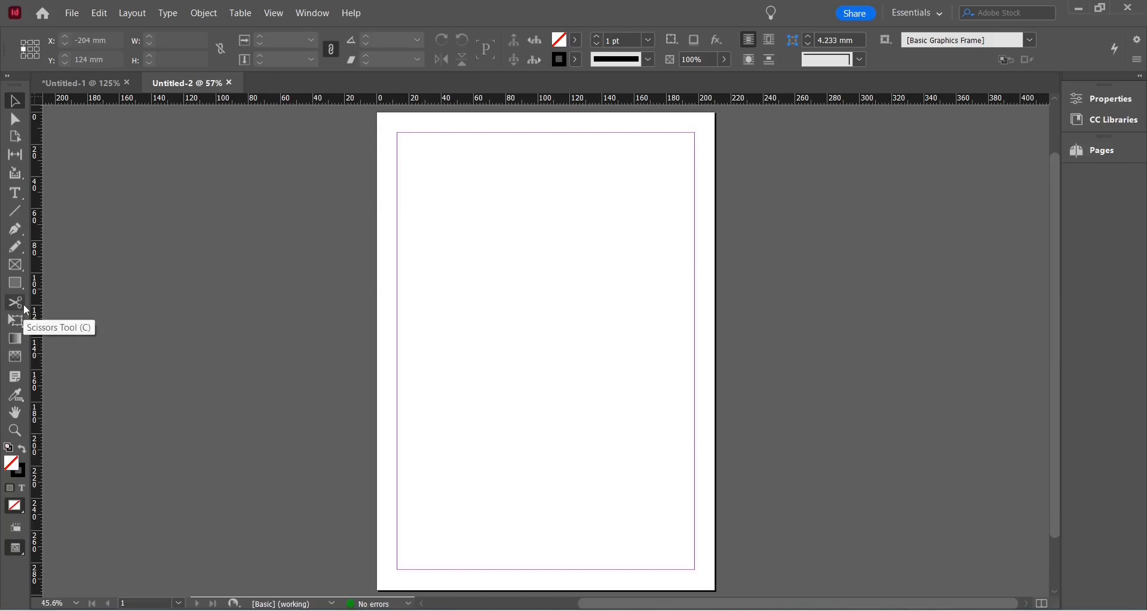
- Draw a text frame about 133 mm wide in the upper half of the page
left_click(16, 197)
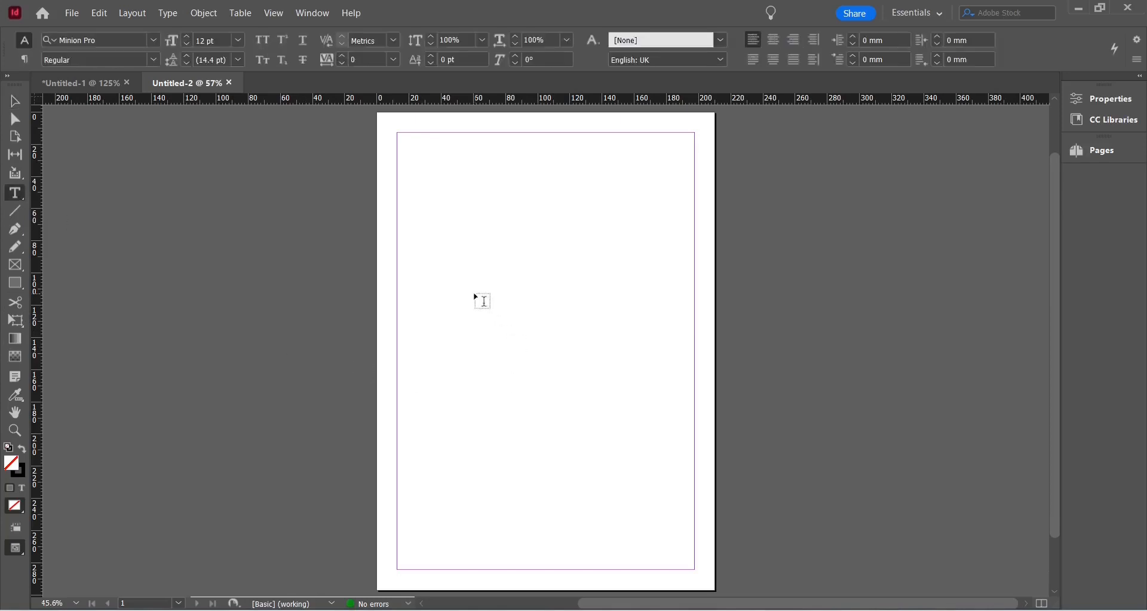
left_click_drag(437, 219, 650, 332)
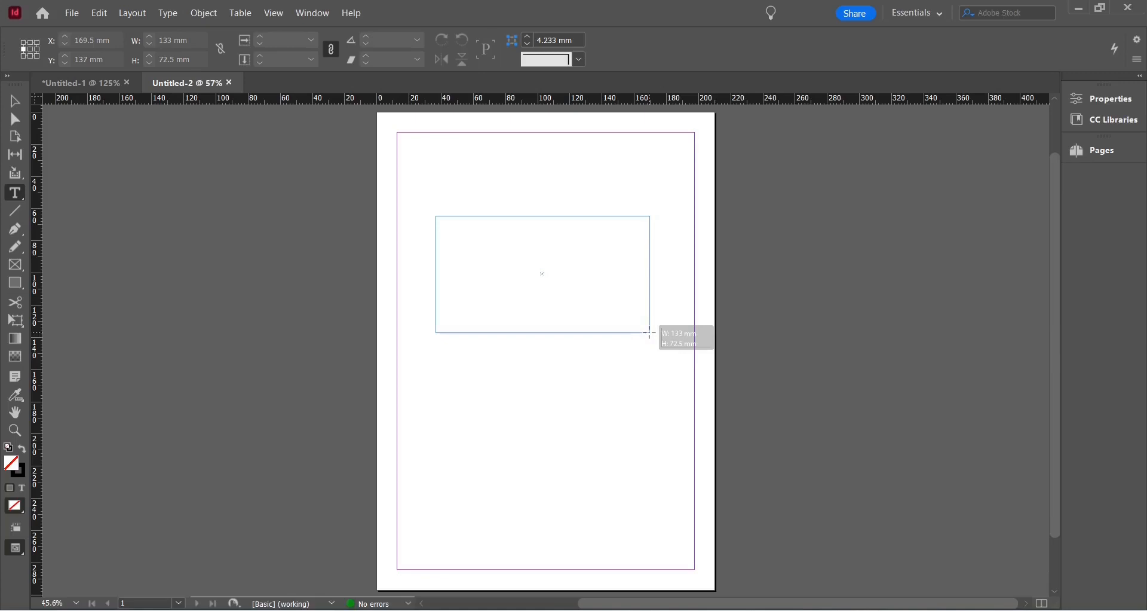
left_click_drag(650, 332, 653, 319)
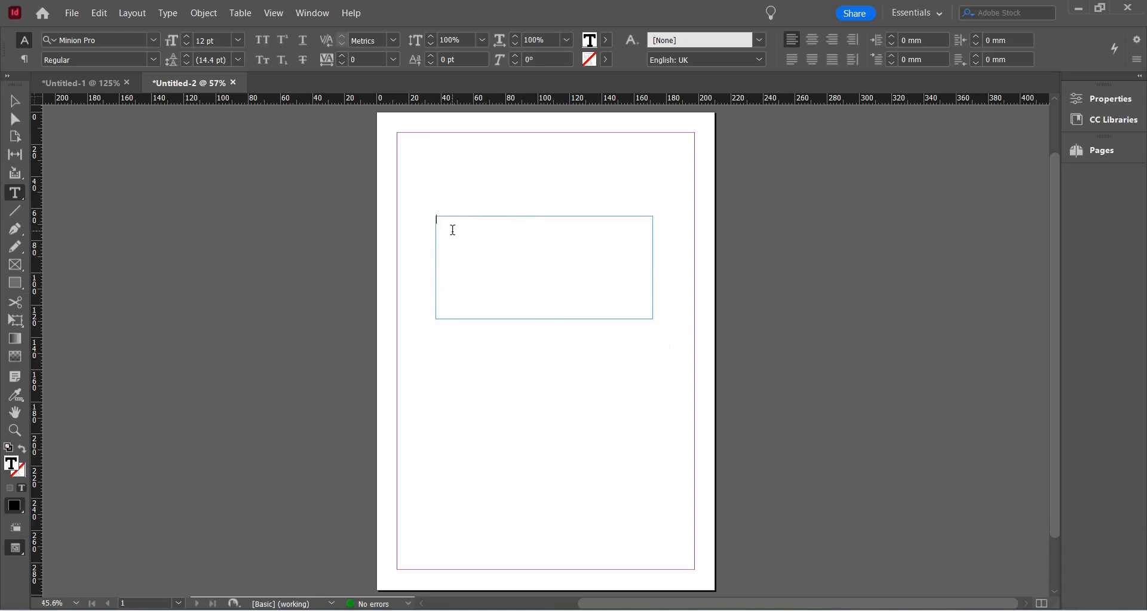
- Set the font size to 20 pt and enter the heading "hello everybody and welcome here" in the frame
left_click(187, 40)
left_click(187, 40)
left_click(187, 40)
left_click(187, 40)
left_click(188, 40)
type("hello everybody and welcome here")
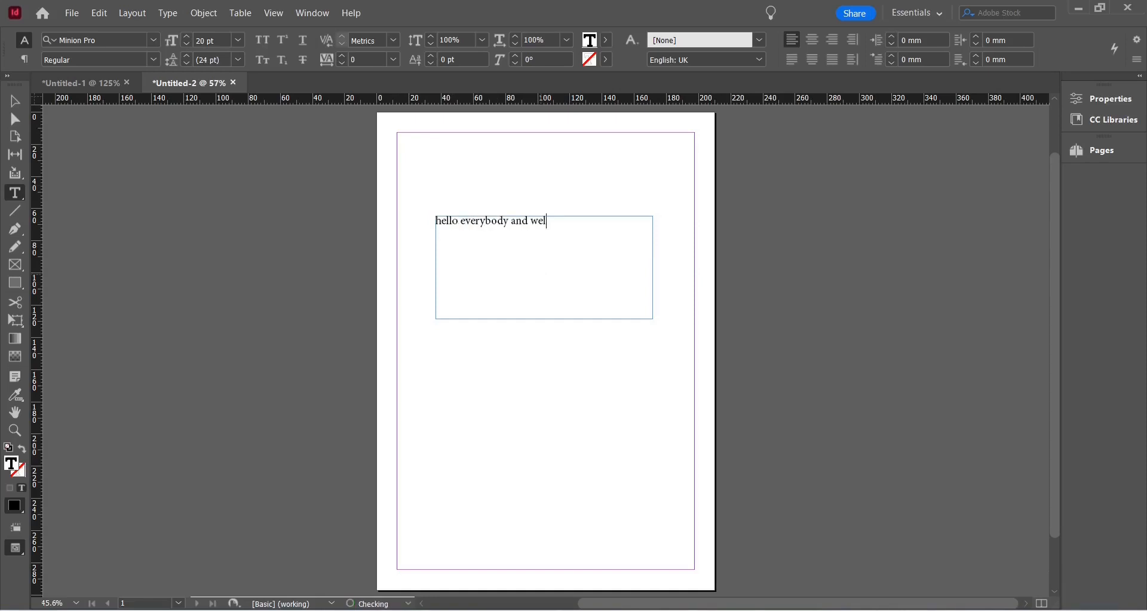
- Shrink the heading frame to about 101 x 10.5 mm around its text and move it to about X 51 mm, Y 73.75 mm
key("Escape")
left_click_drag(652, 318, 598, 234)
left_click(591, 279)
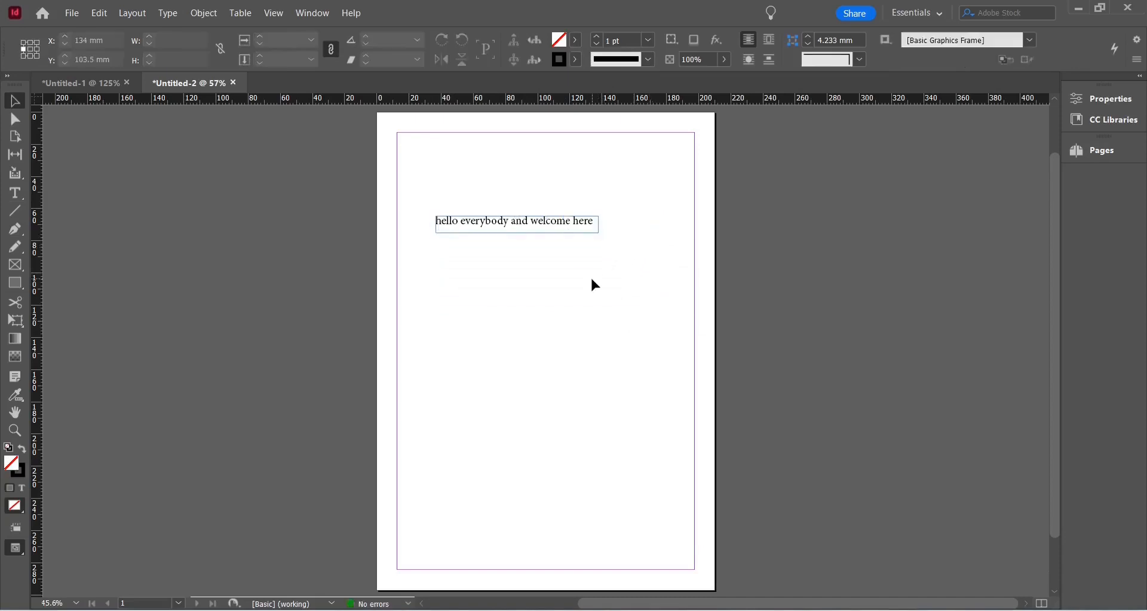
left_click_drag(454, 222, 511, 232)
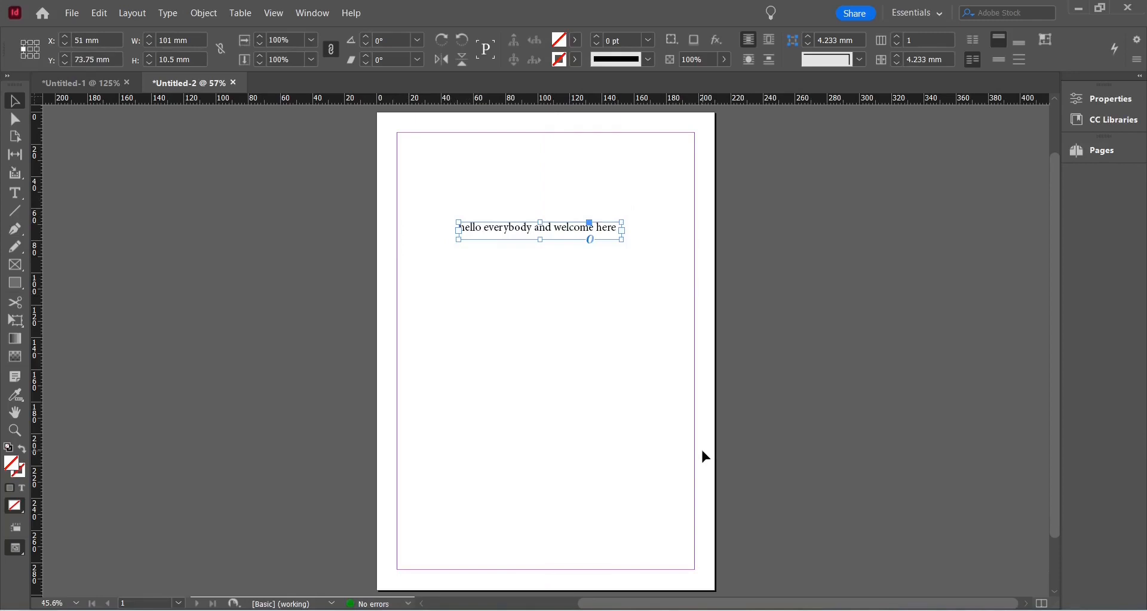
- Draw a text frame about 145 x 122 mm below the heading and fill it with placeholder text
key("t")
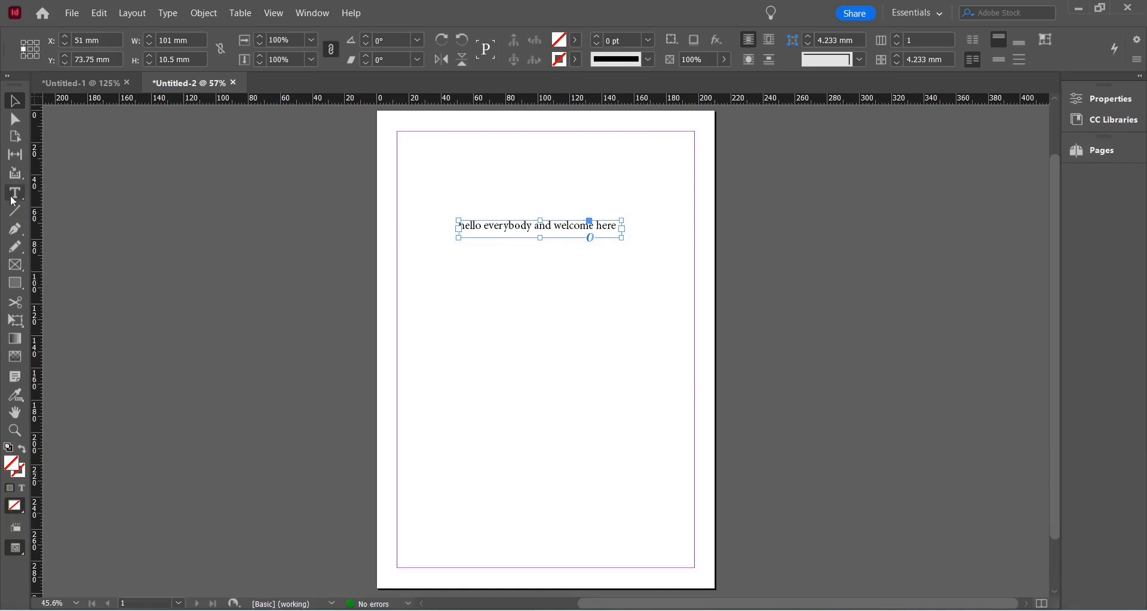
left_click_drag(428, 267, 662, 462)
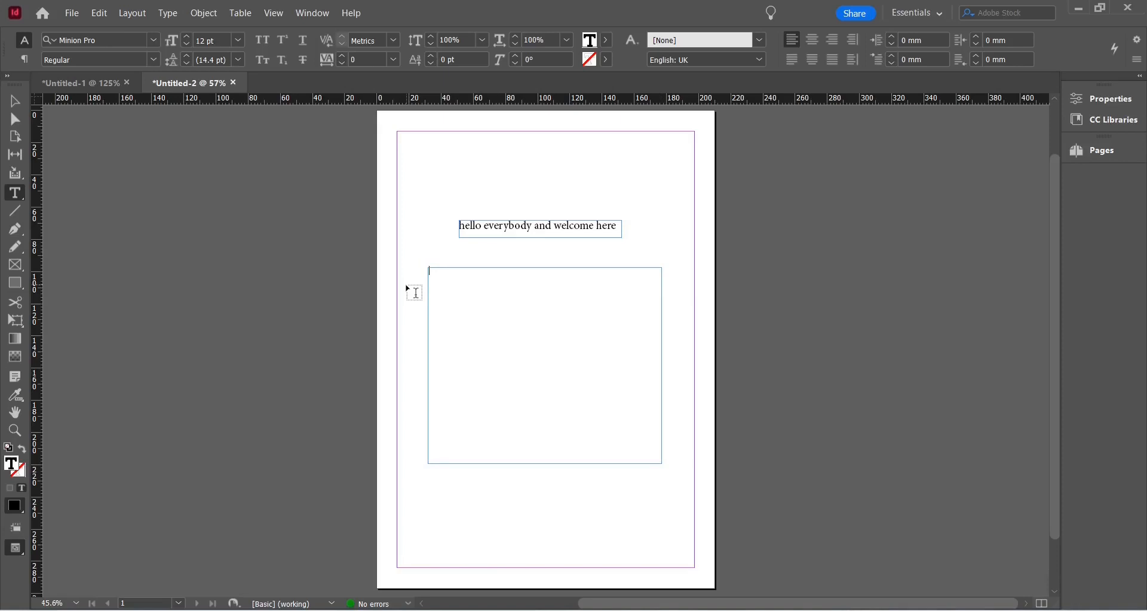
left_click(434, 291)
right_click(464, 289)
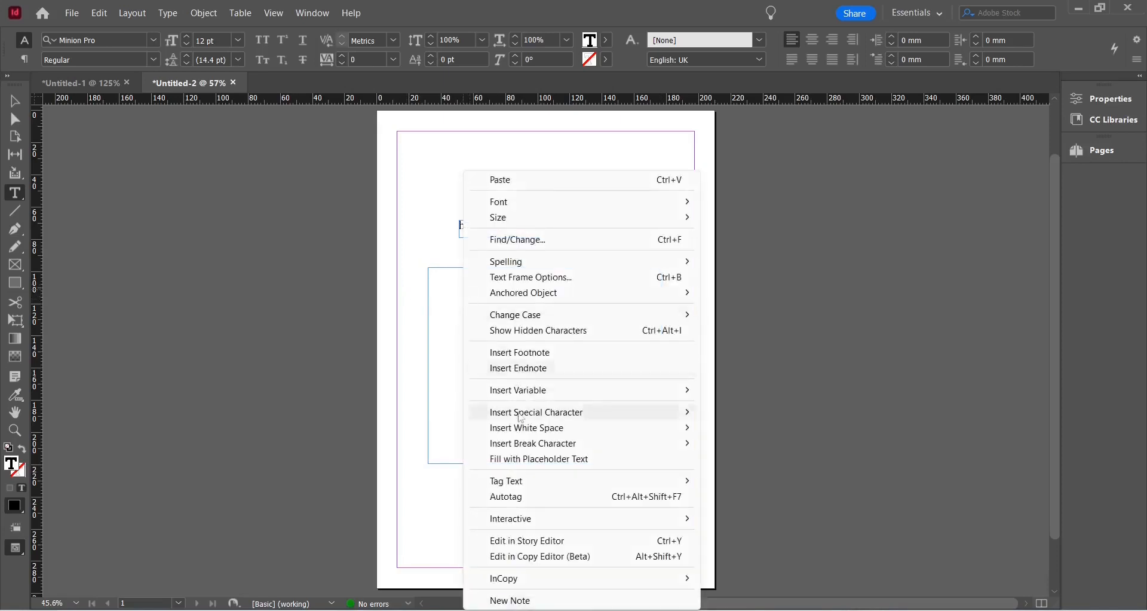
left_click(573, 461)
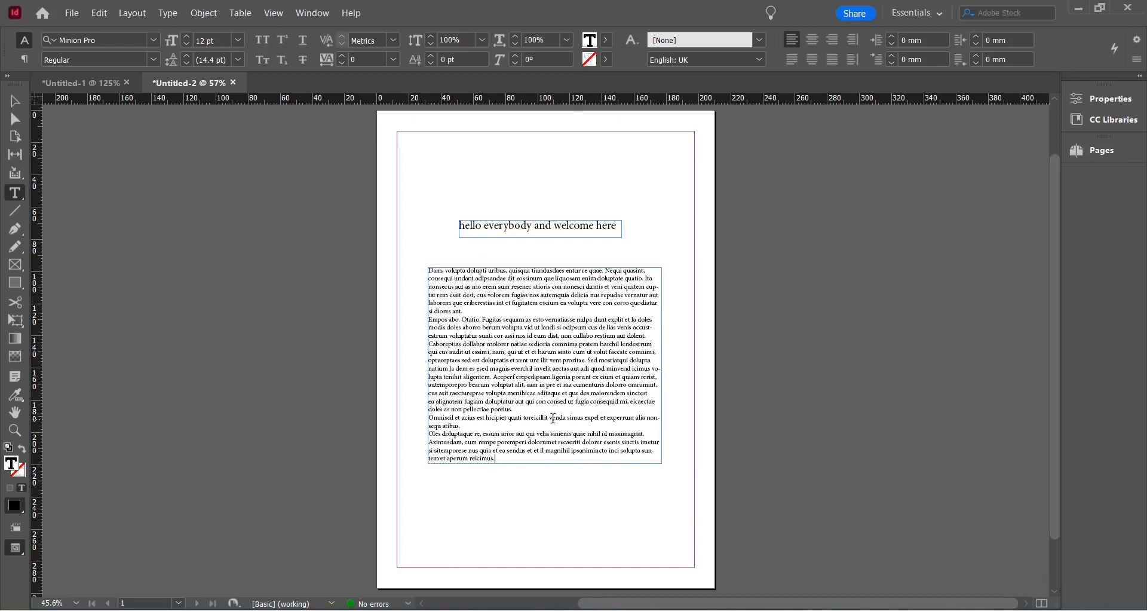
- Move the heading frame up near the top margin and the body text frame up to about X 32.5 mm, Y 108 mm
left_click(15, 101)
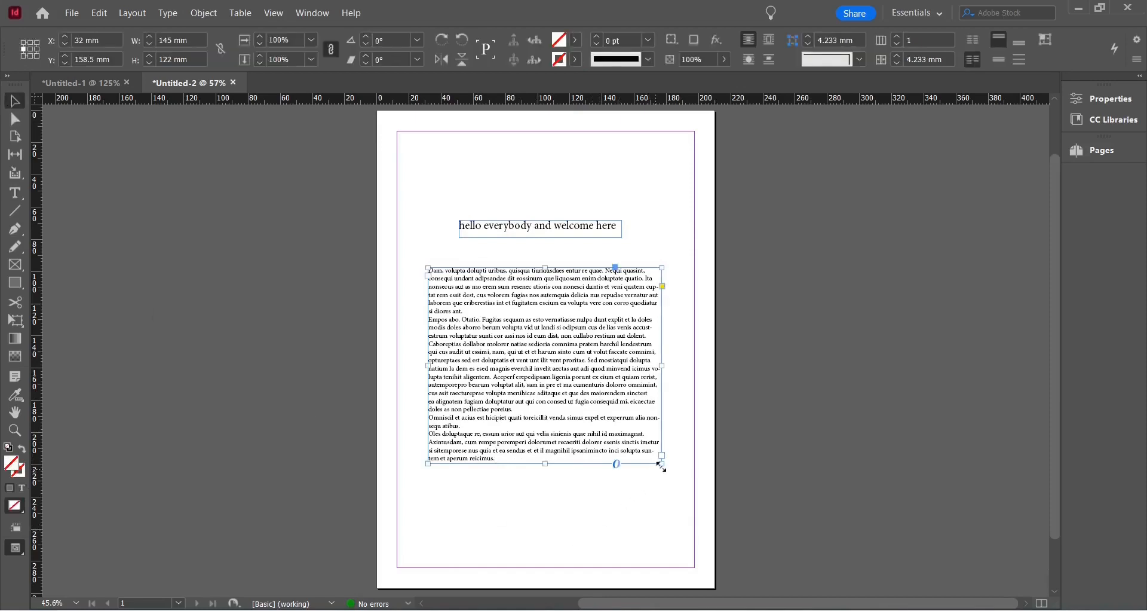
left_click_drag(515, 229, 520, 150)
left_click_drag(506, 288, 505, 208)
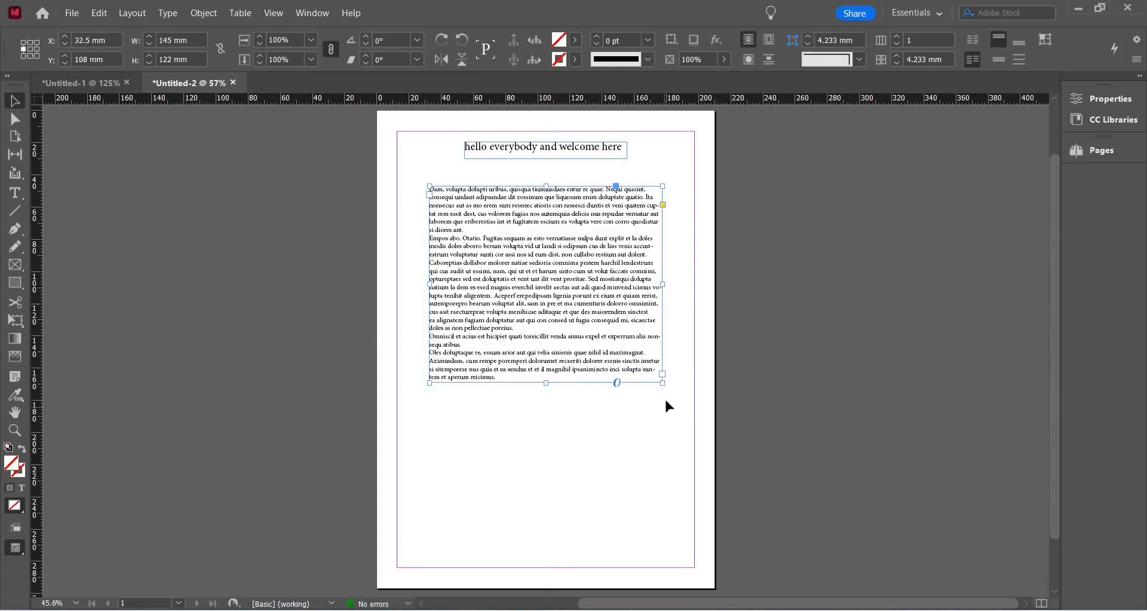
- Resize the body frame to about 114 x 125.5 mm and thread its overset text into a new frame about 127.5 x 75.5 mm below
mouse_move(662, 382)
left_mouse_down()
mouse_move(616, 356)
mouse_move(580, 474)
mouse_move(643, 477)
mouse_move(628, 499)
mouse_move(613, 390)
left_mouse_up()
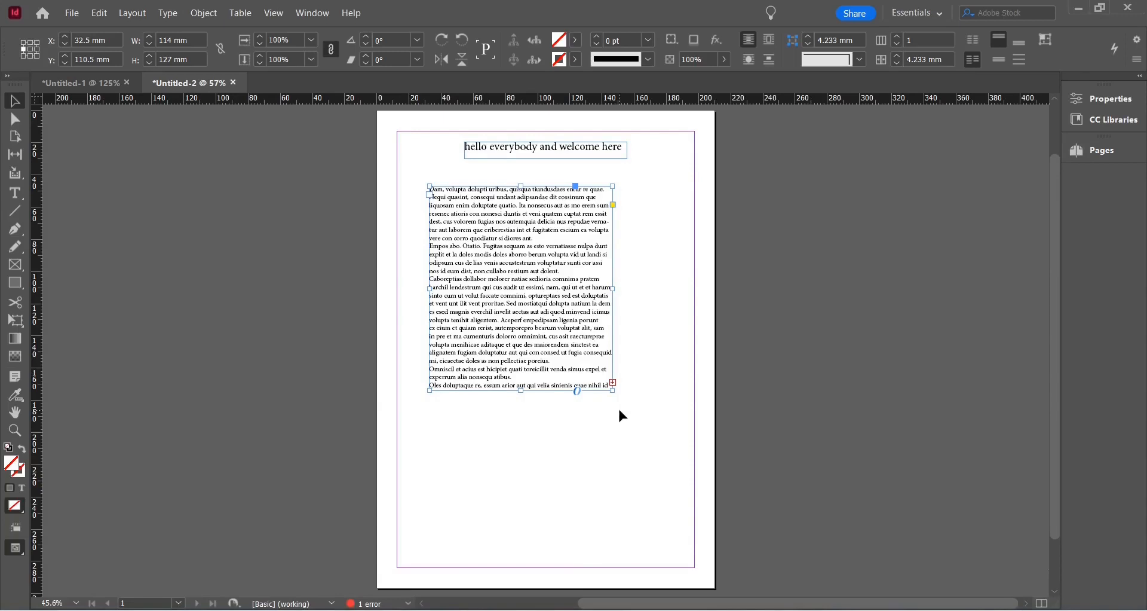
left_click_drag(519, 391, 518, 466)
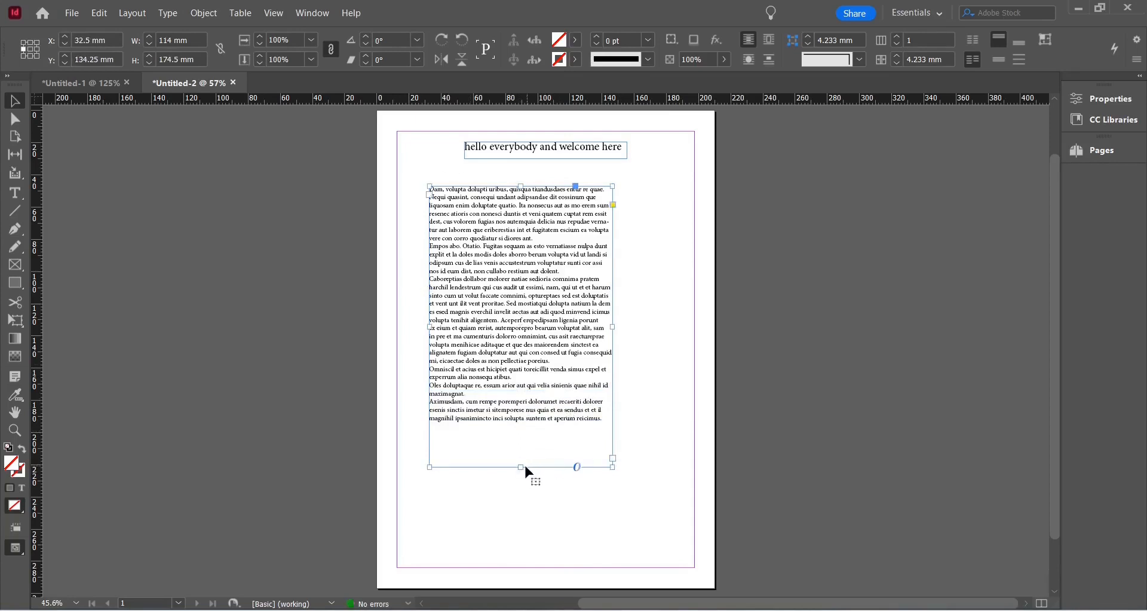
left_click_drag(519, 467, 520, 387)
left_click(613, 380)
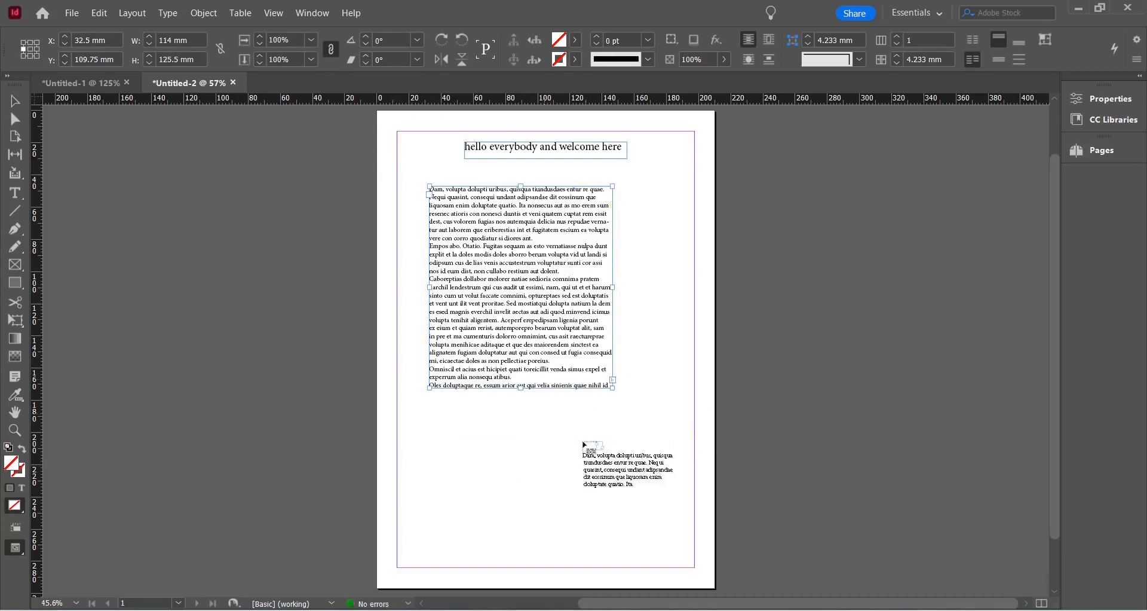
left_click_drag(418, 404, 623, 524)
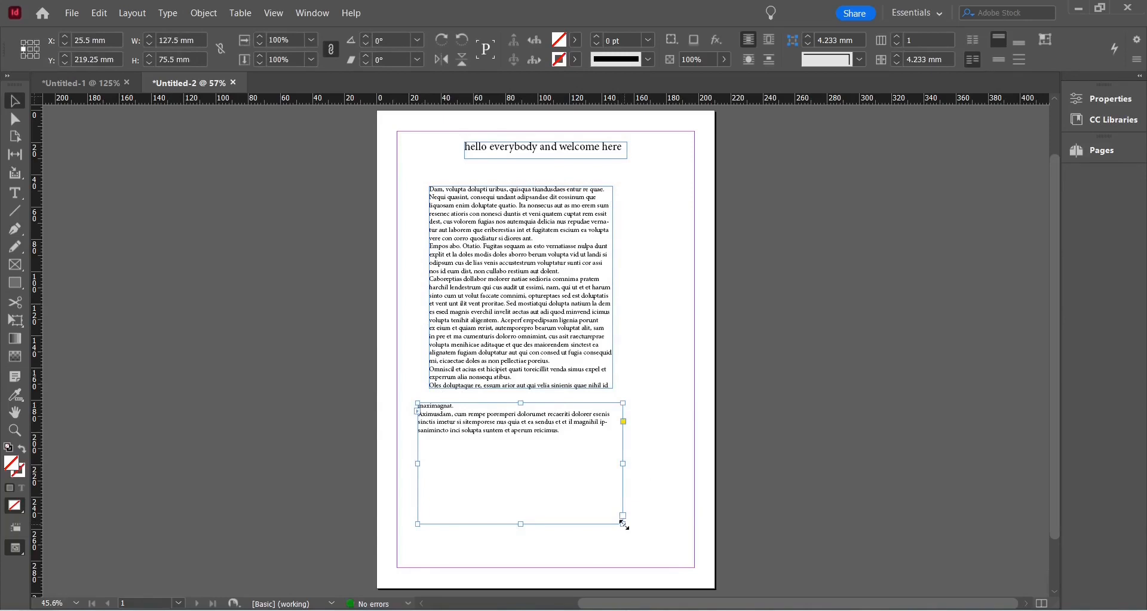
- Fill the rest of the threaded text frames with placeholder text and place the cursor at the end of the story
left_click(578, 281)
double_click(568, 268)
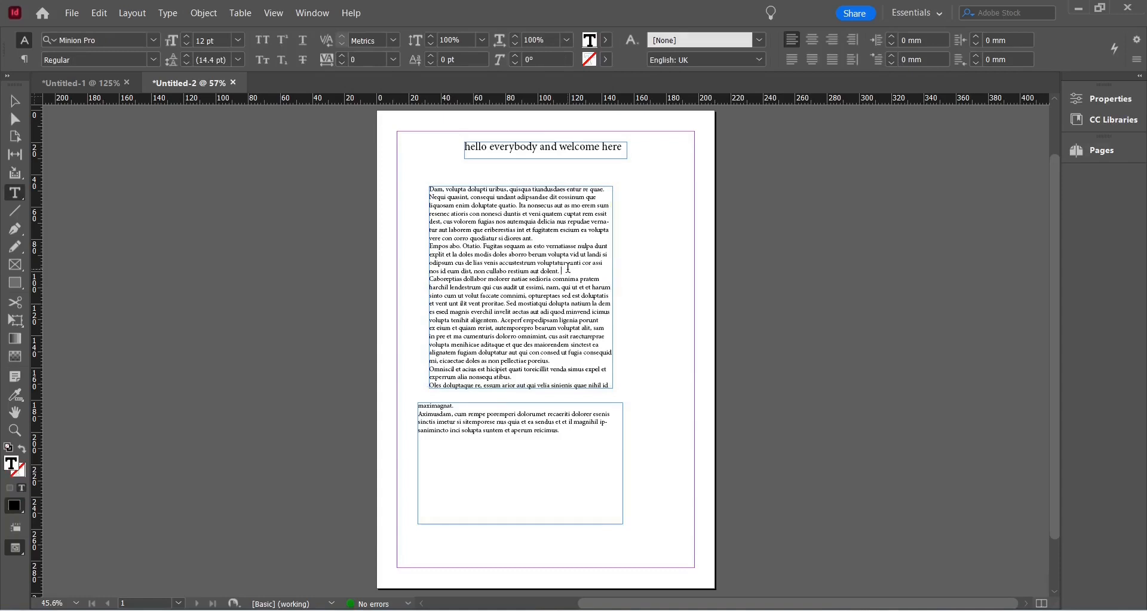
right_click(568, 270)
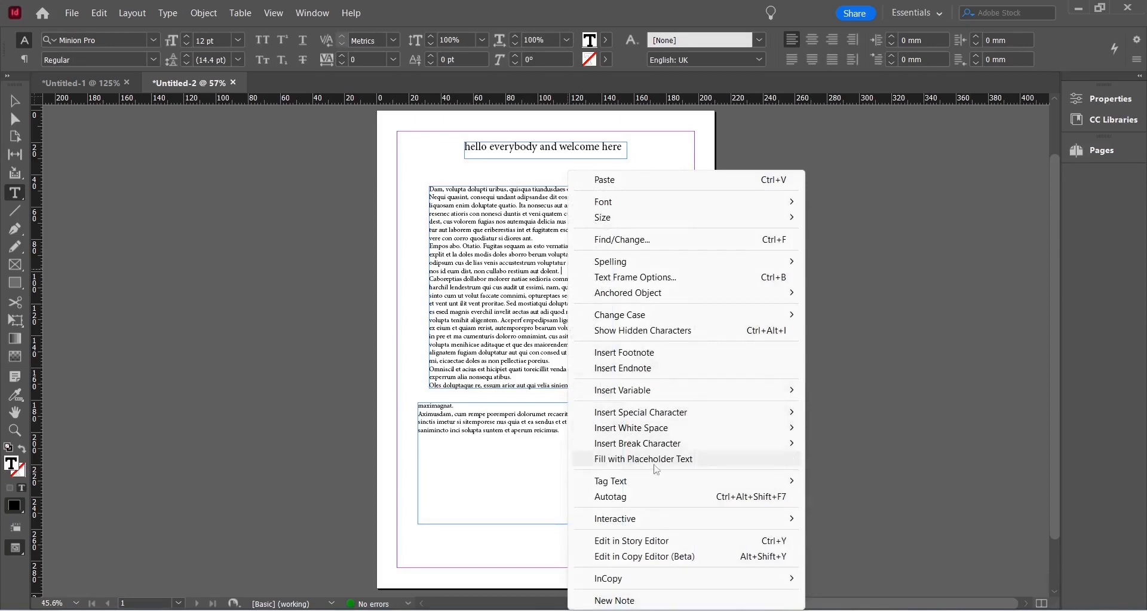
left_click(683, 468)
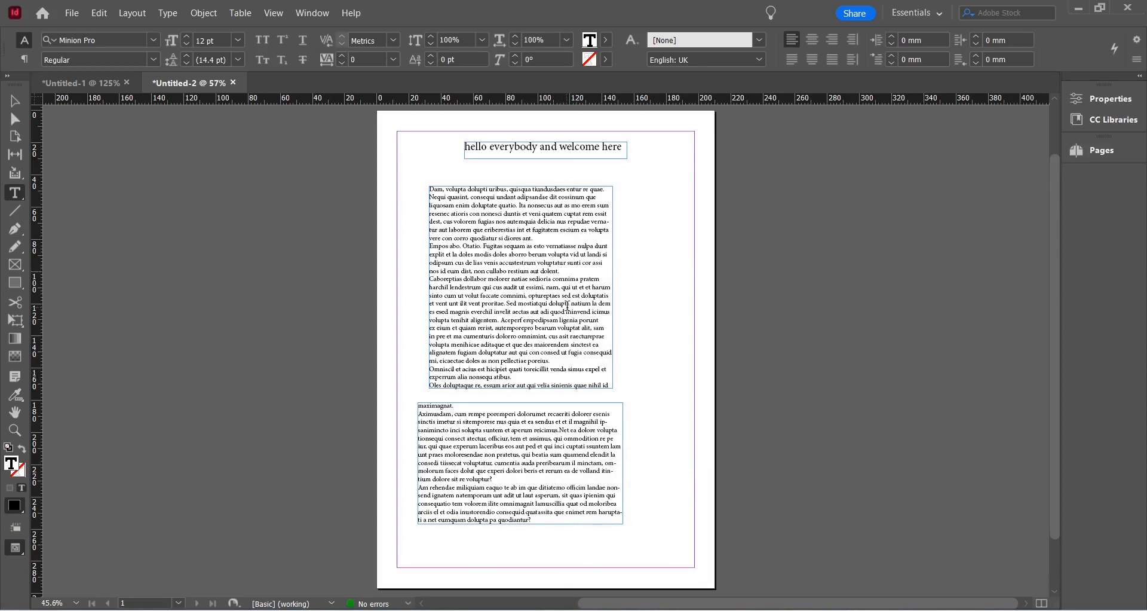
key("ctrl+End")
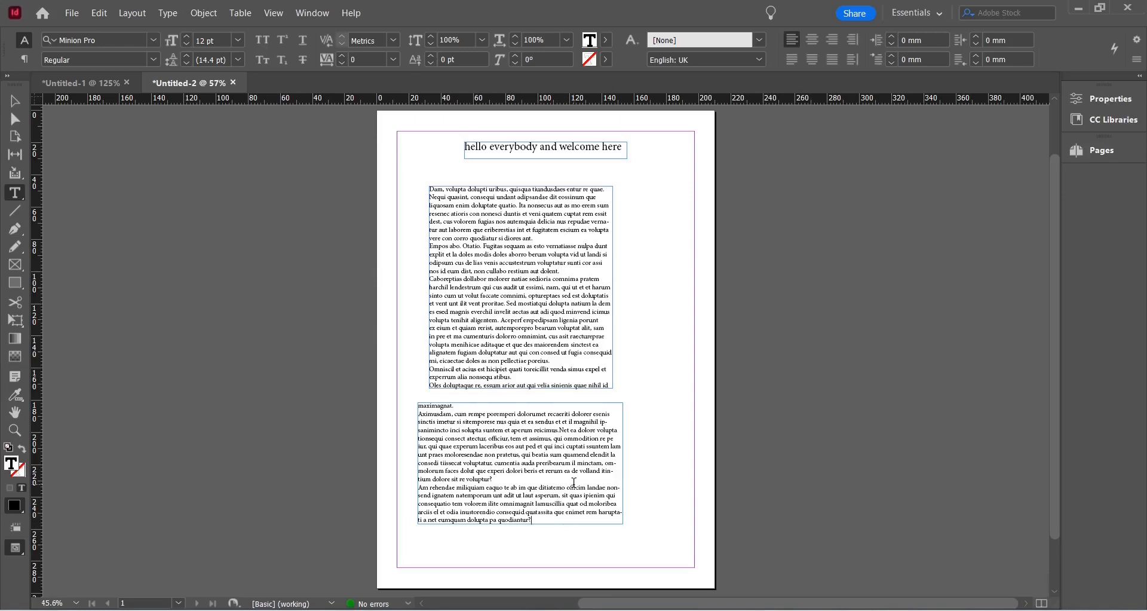
- Move the two threaded body text frames closer below the heading, aligning their left edges at X 18 mm, and deselect them
left_click(15, 101)
left_click_drag(524, 252, 500, 233)
left_click_drag(520, 478, 508, 452)
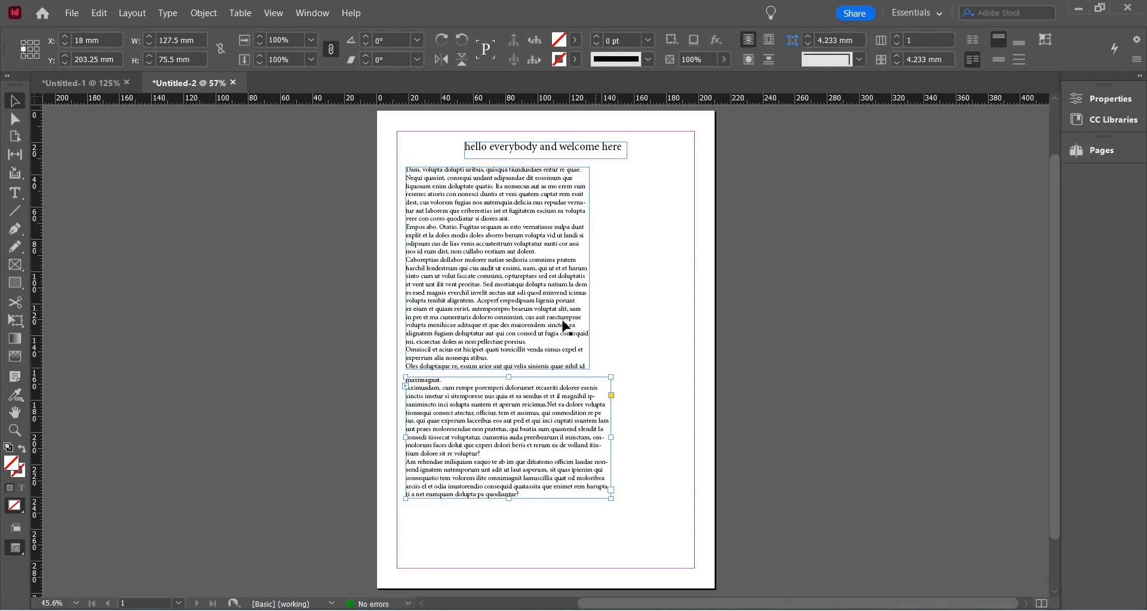
left_click(879, 161)
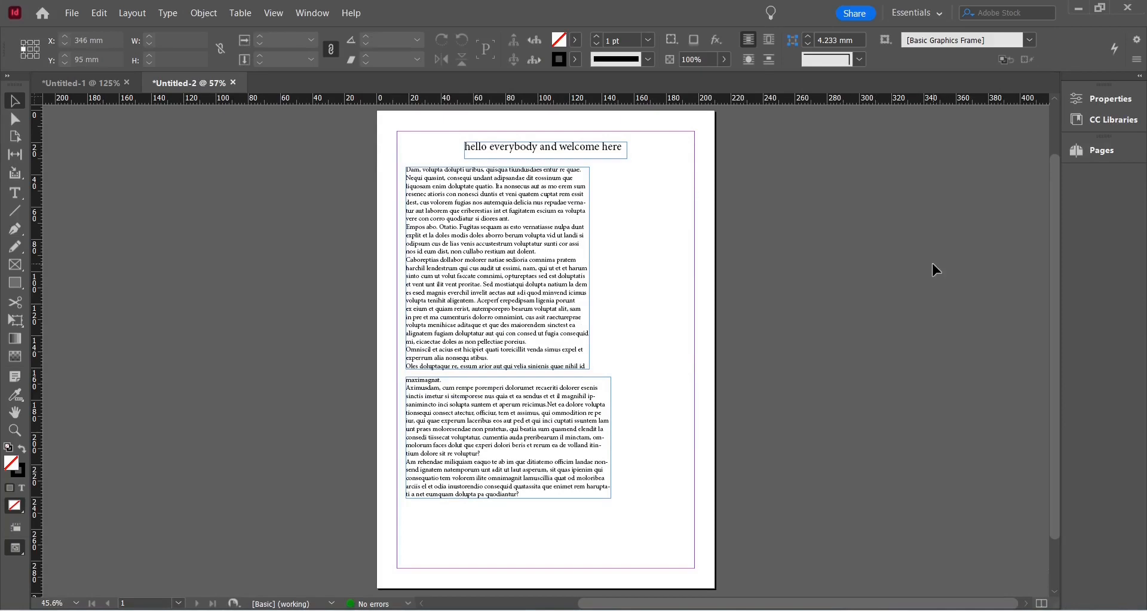
- Add two new pages after page 1, creating a second spread
left_click(1105, 153)
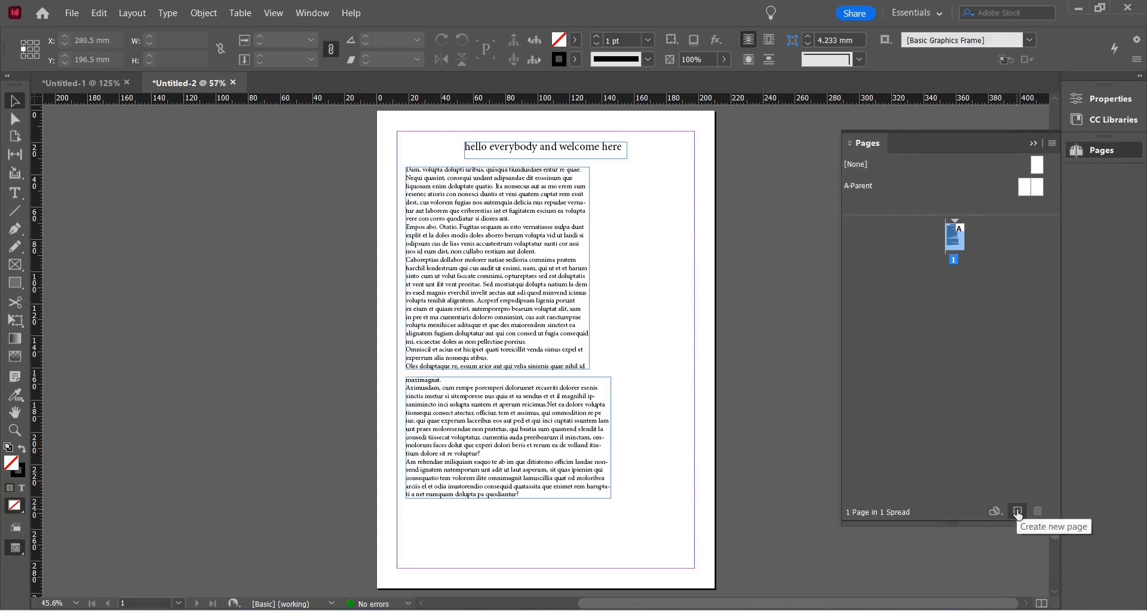
left_click(1018, 512)
left_click(1018, 513)
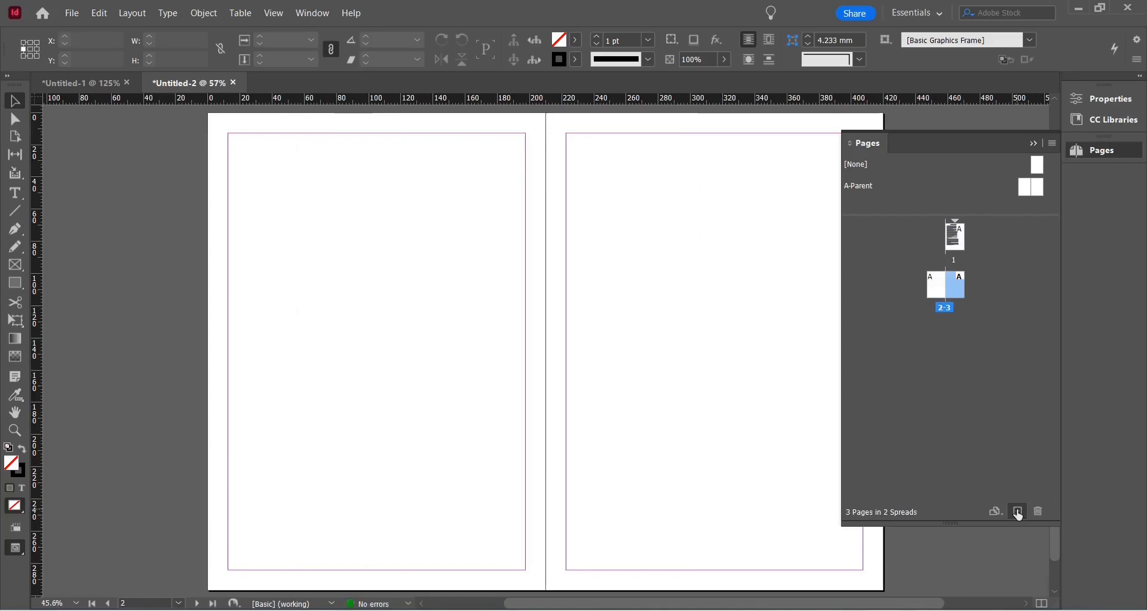
left_click(1036, 144)
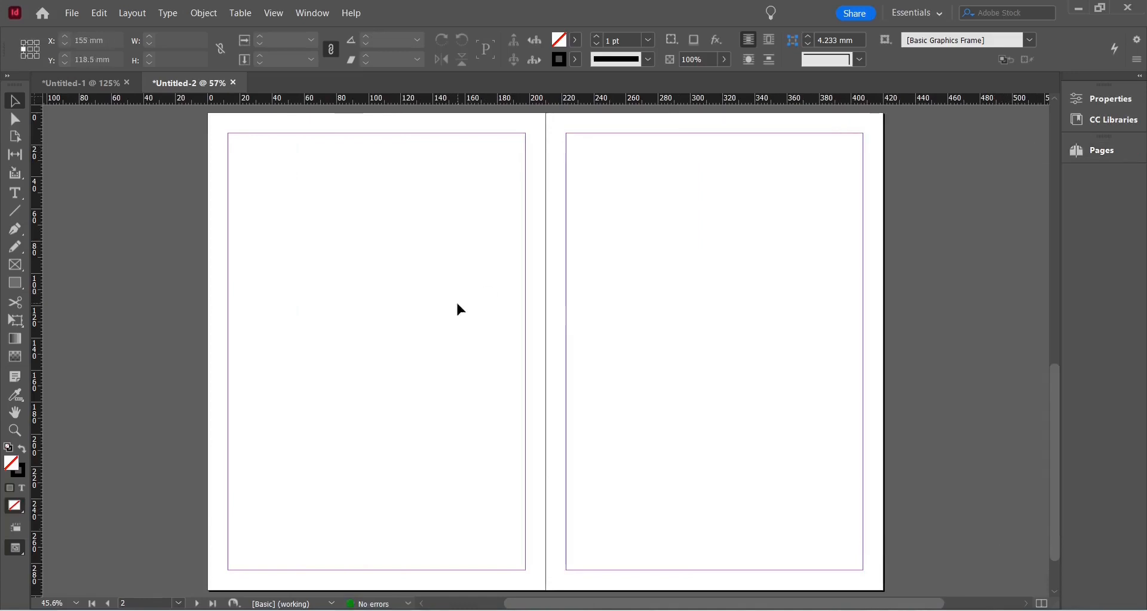
- Load the Word file Lorem ipsum for placing with import options shown, removing styles and formatting from text and tables
left_click(72, 14)
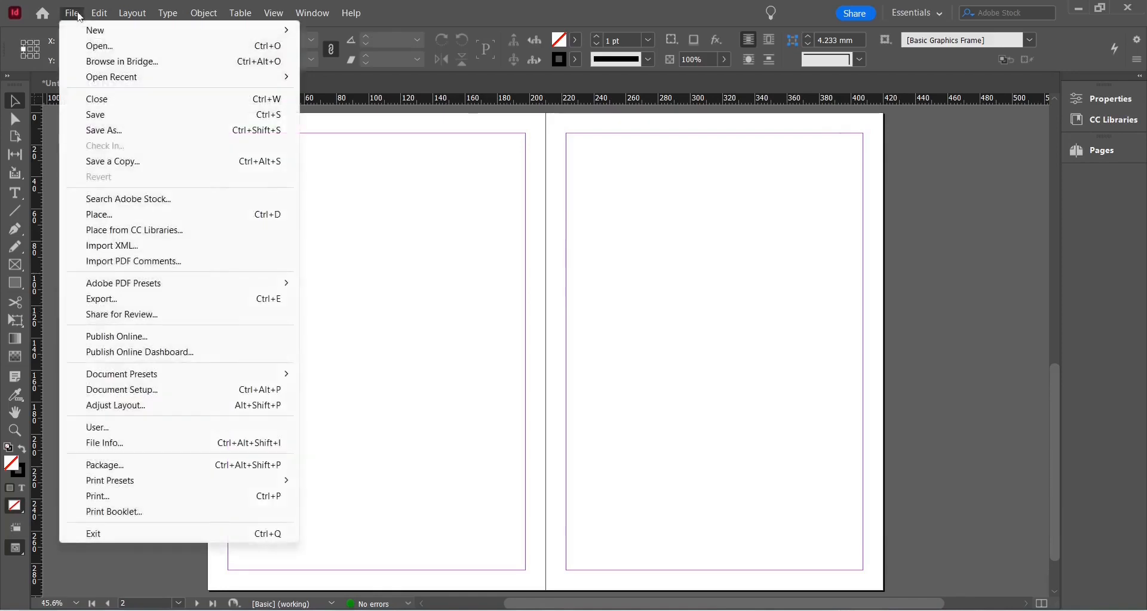
left_click(118, 219)
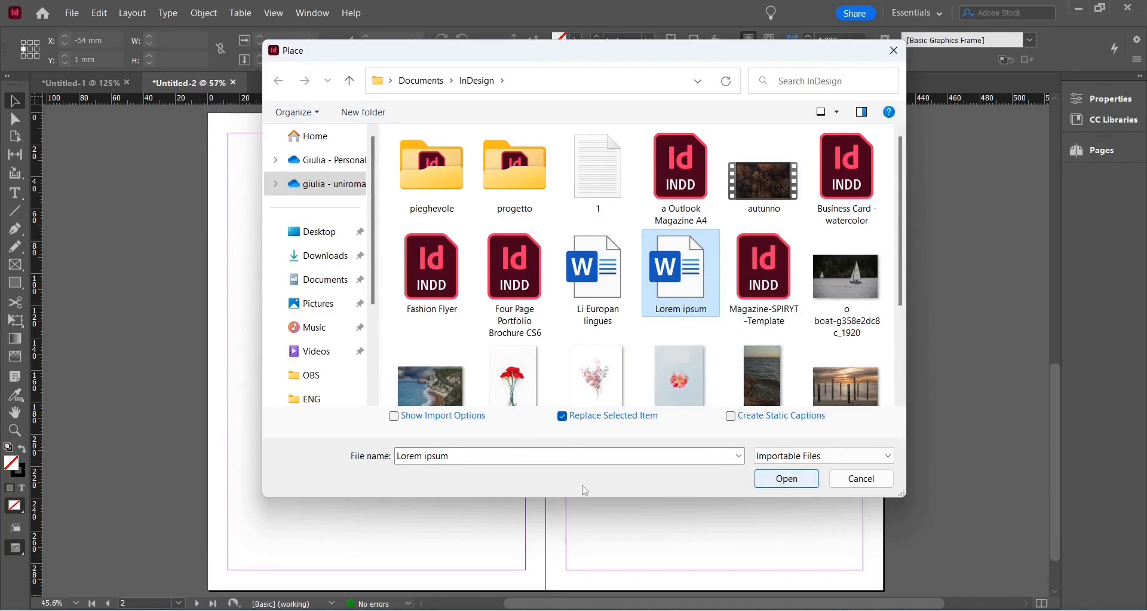
left_click(400, 420)
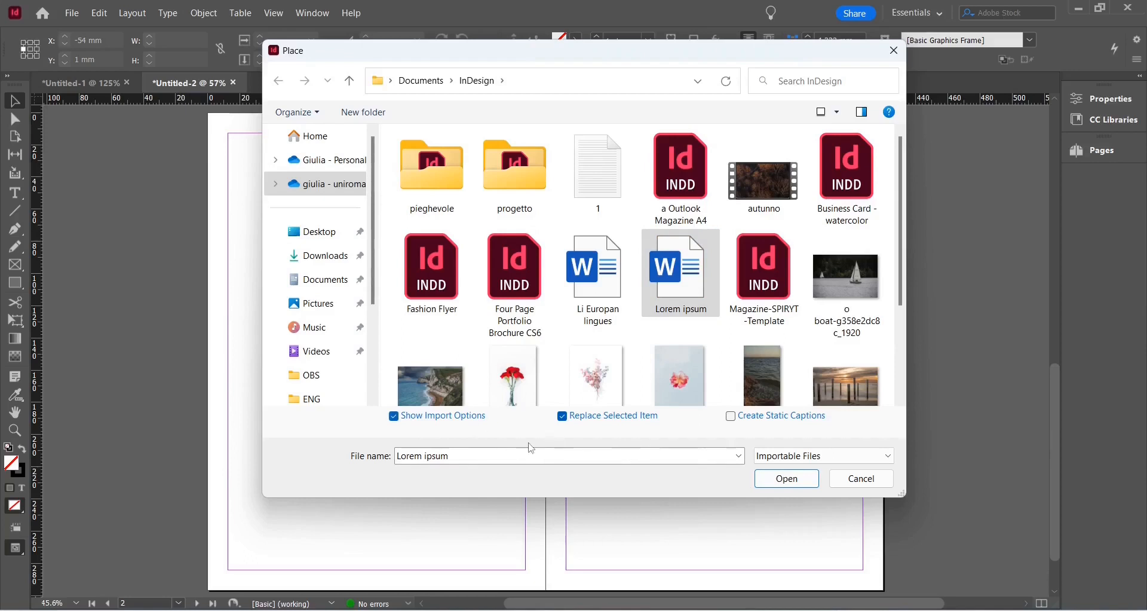
left_click(788, 479)
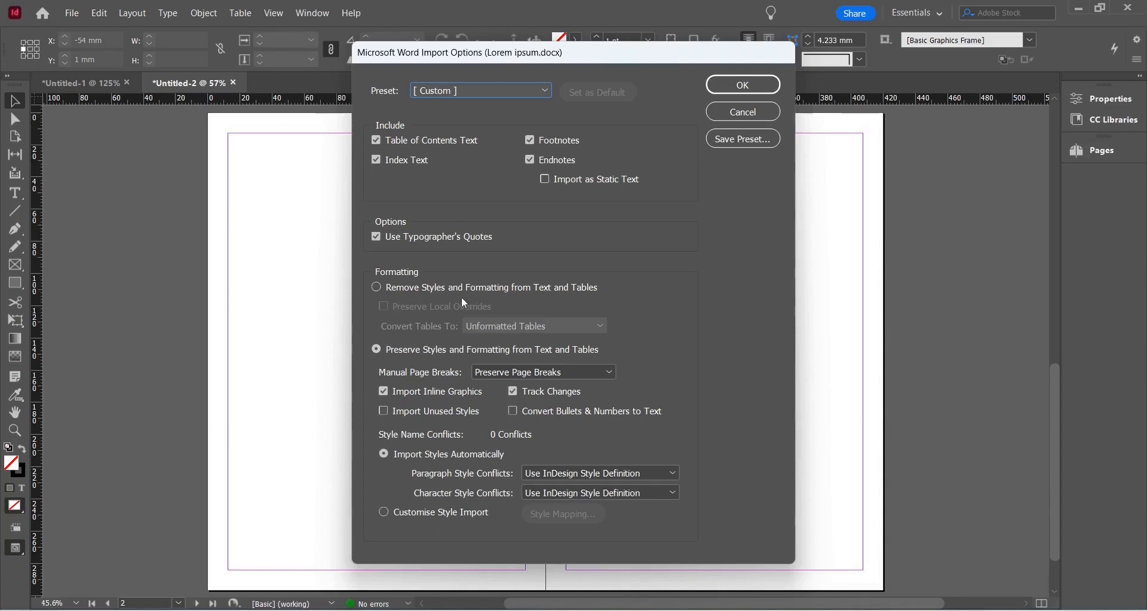
left_click(376, 288)
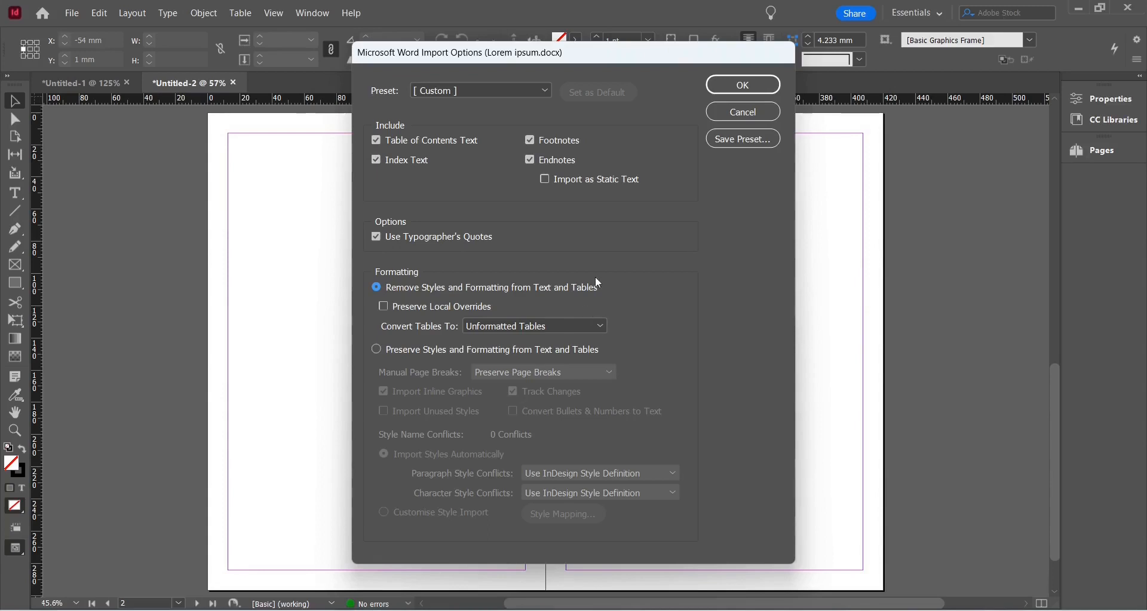
left_click(747, 84)
- Try placing the loaded text on page 2 at full margin width and in a frame about 166.5 x 76.5 mm, undoing both placements
left_click(409, 275)
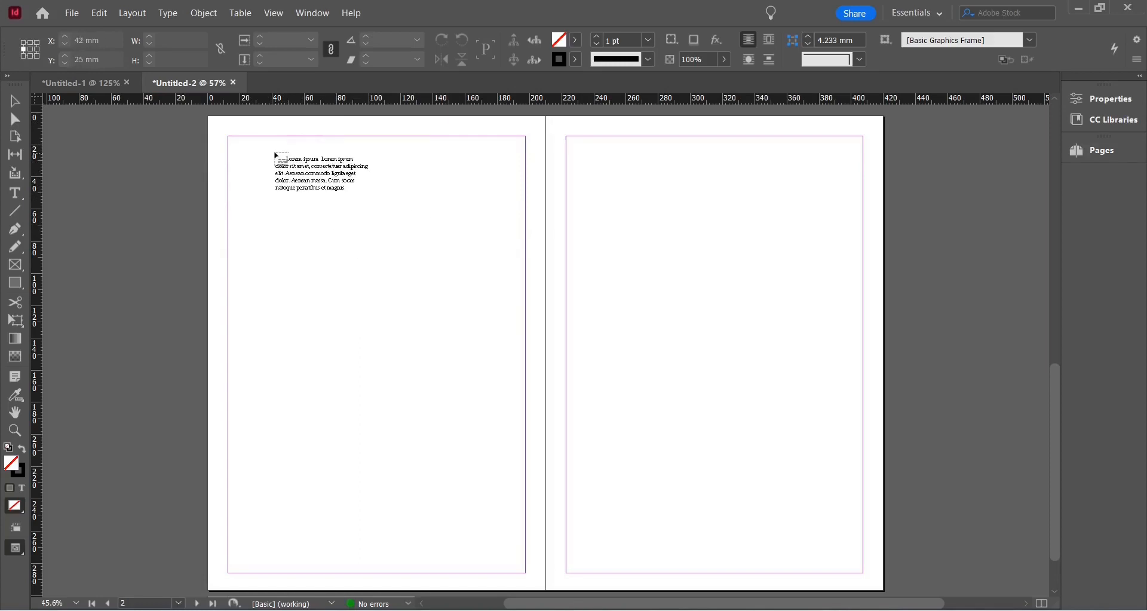
left_click(244, 153)
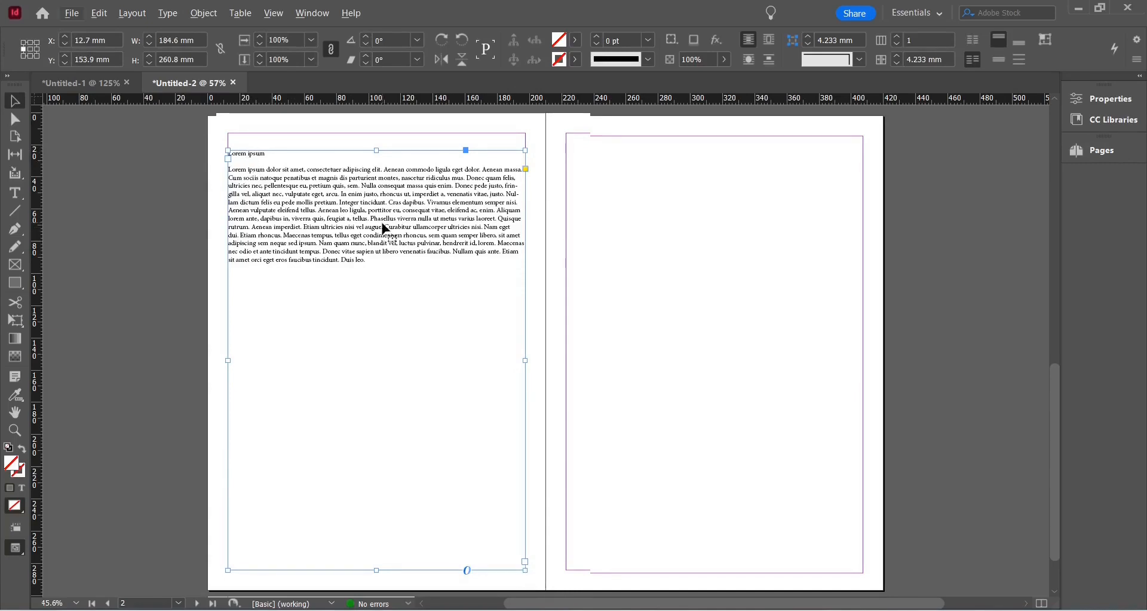
key("ctrl+z")
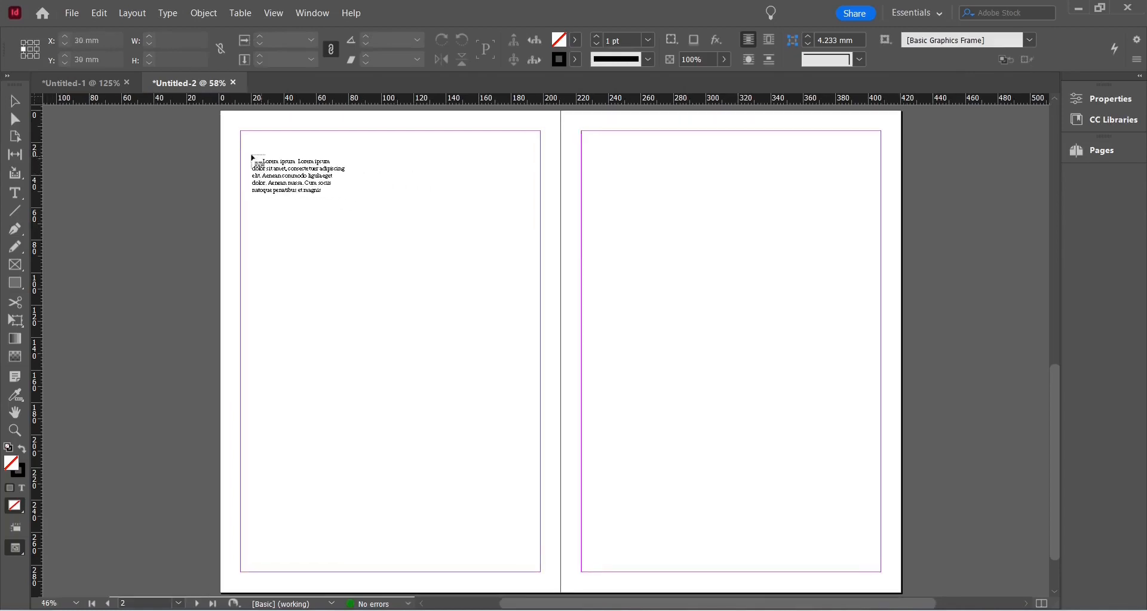
left_click_drag(256, 156, 526, 279)
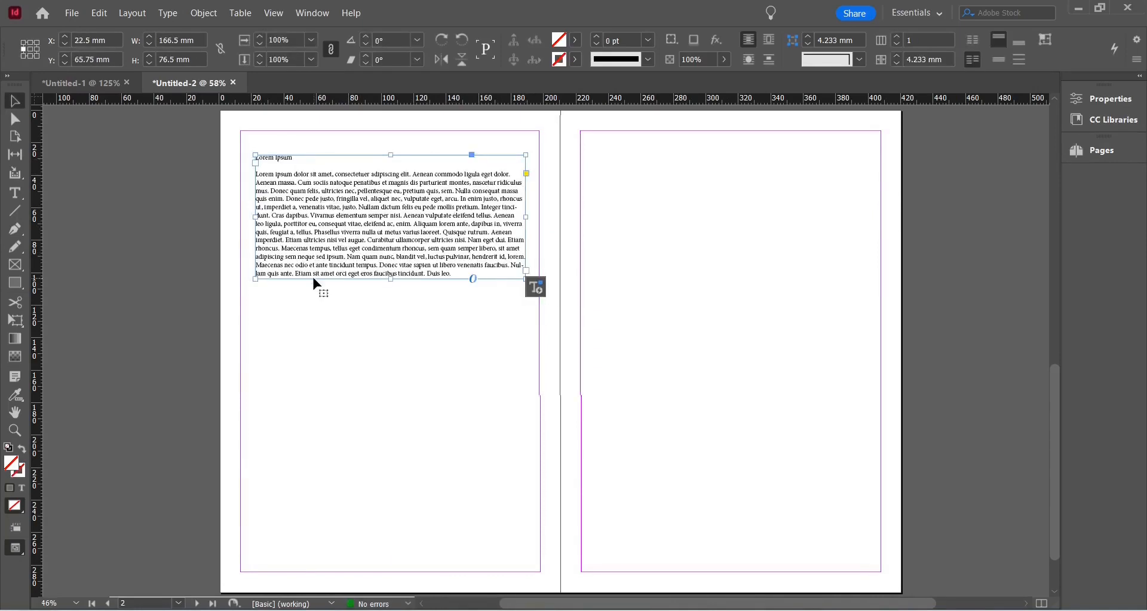
key("ctrl+z")
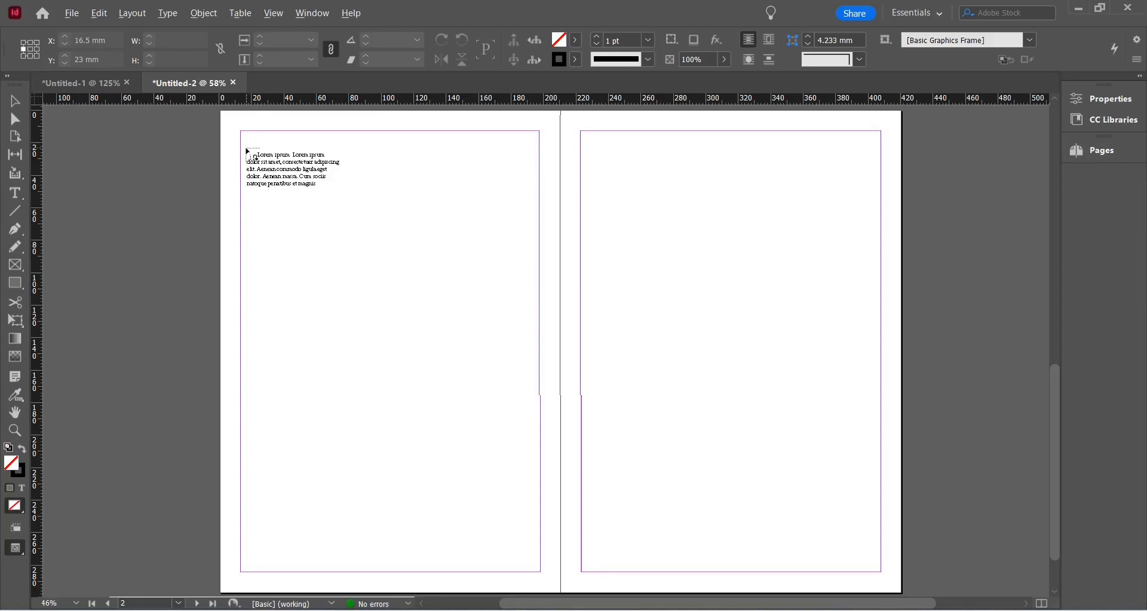
- Flow the loaded text into three threaded frames on page 2, a wide one near the top margin and two smaller ones side by side below
left_click_drag(246, 150, 420, 264)
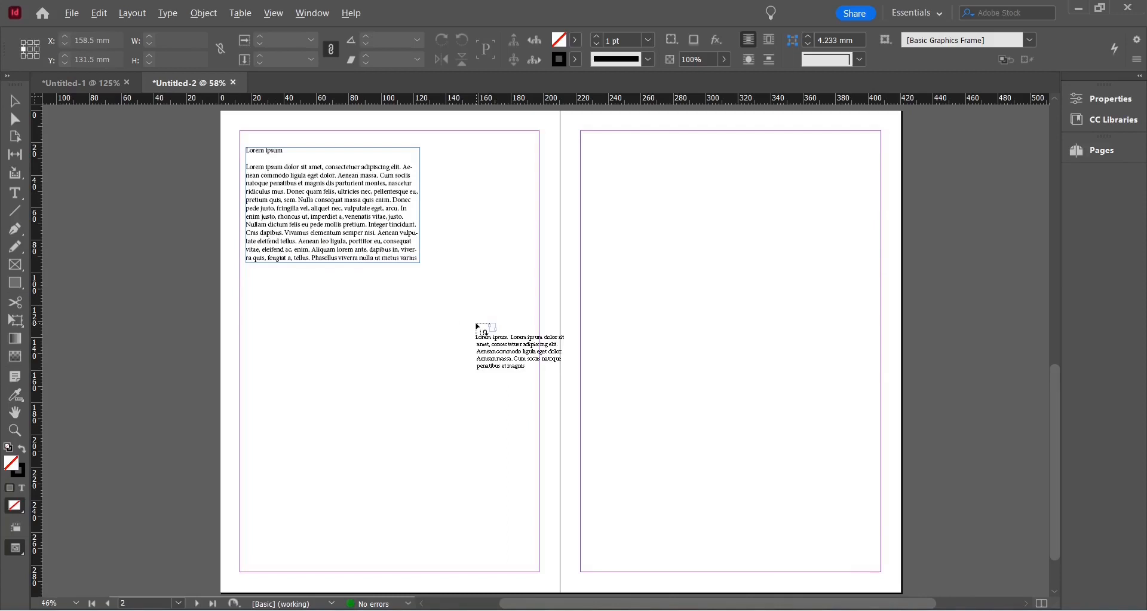
left_click_drag(248, 276, 356, 360)
left_click_drag(409, 276, 512, 360)
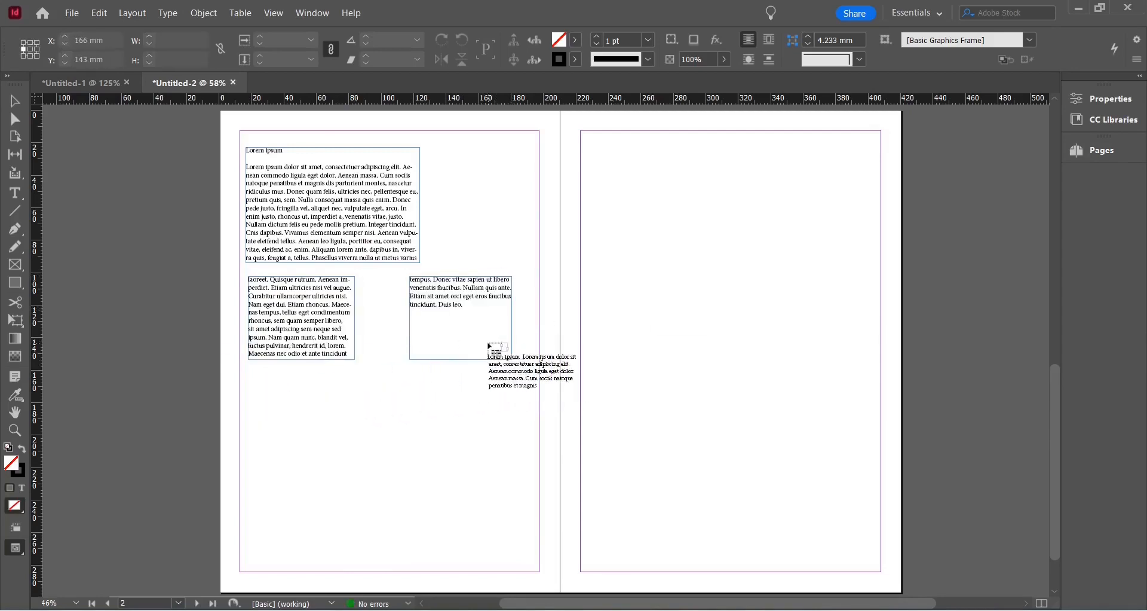
key("Escape")
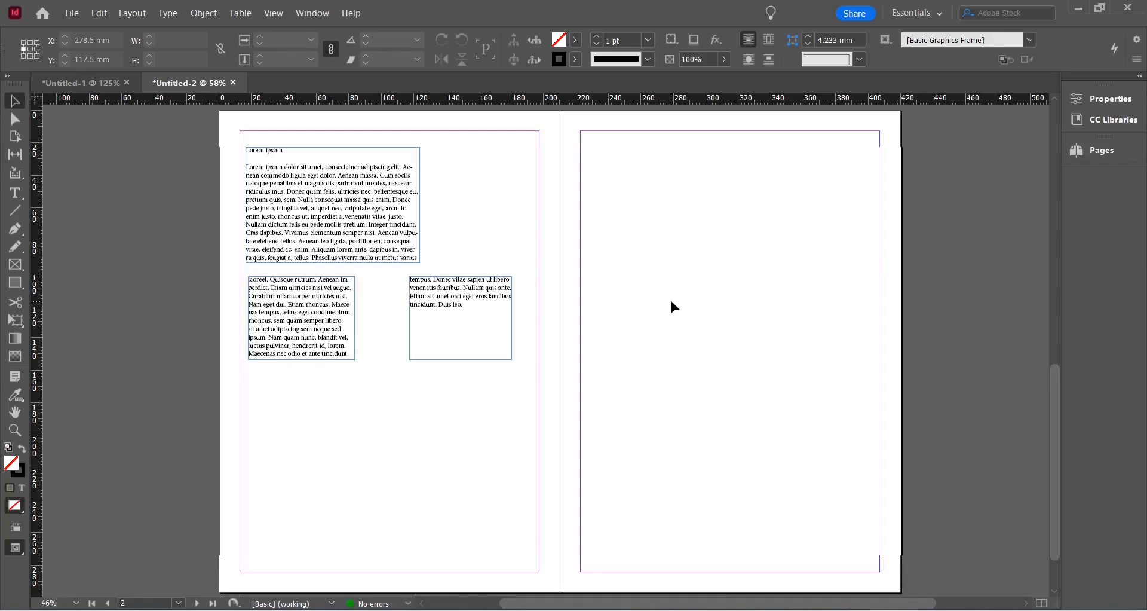
- Add pages 4 and 5 as a new spread at the end of the document
left_click(1079, 149)
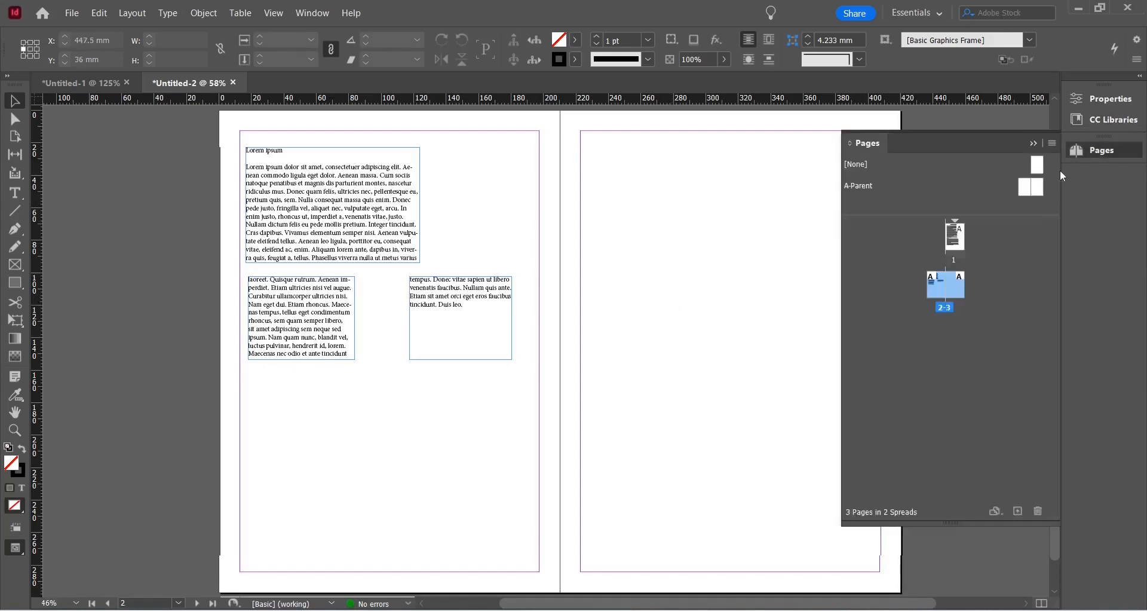
left_click(1017, 510)
left_click(1033, 143)
left_click_drag(661, 606, 730, 606)
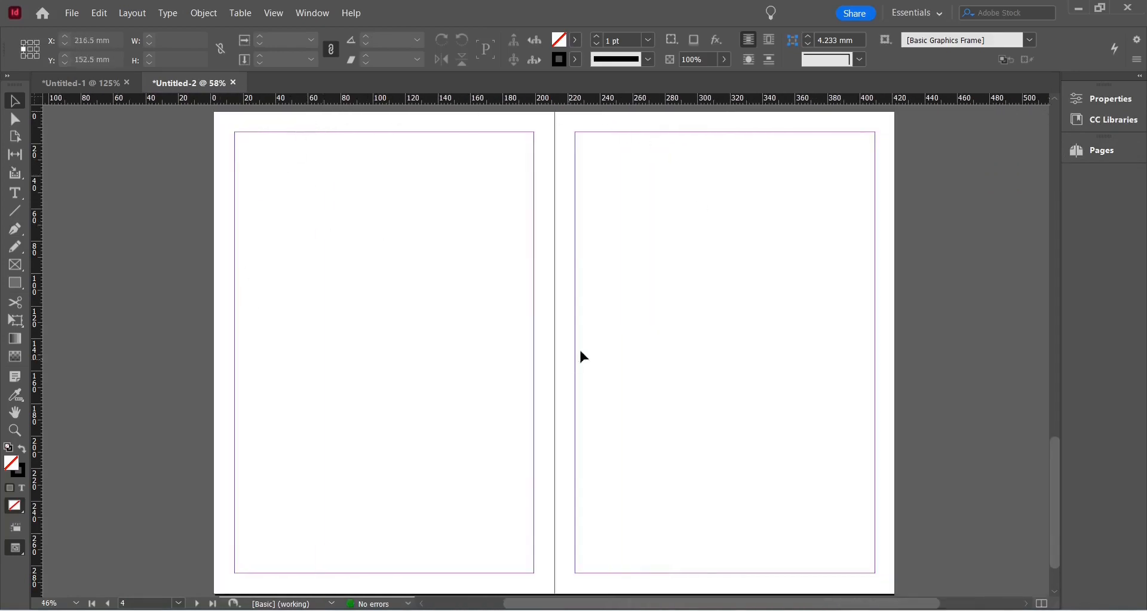
- Set the margins and columns of the page 4-5 spread to three columns with a 5 mm gutter
left_click(135, 17)
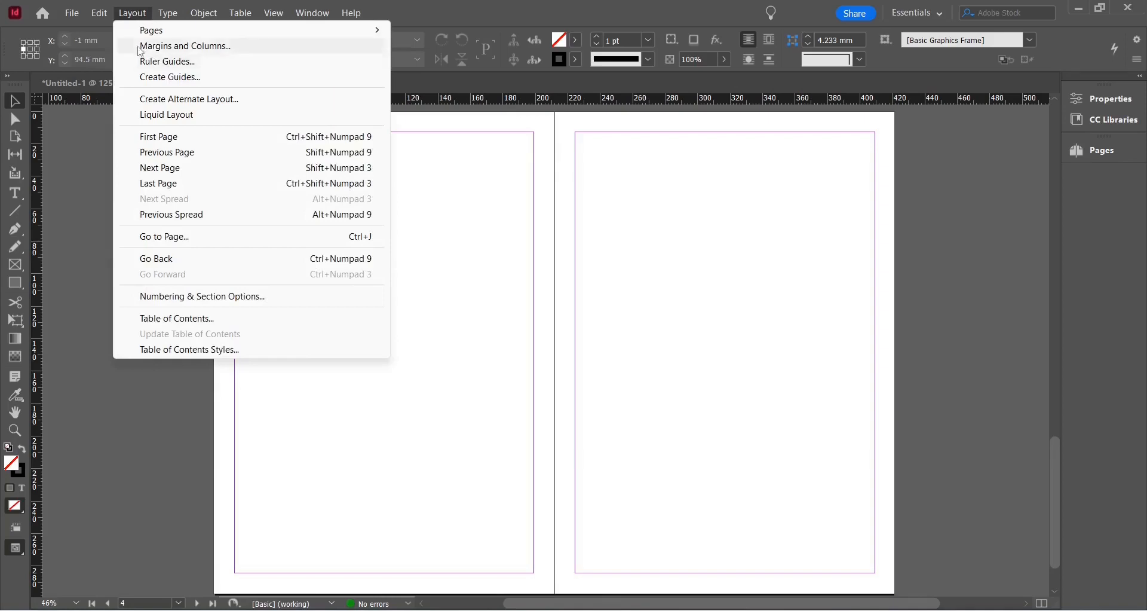
left_click(141, 51)
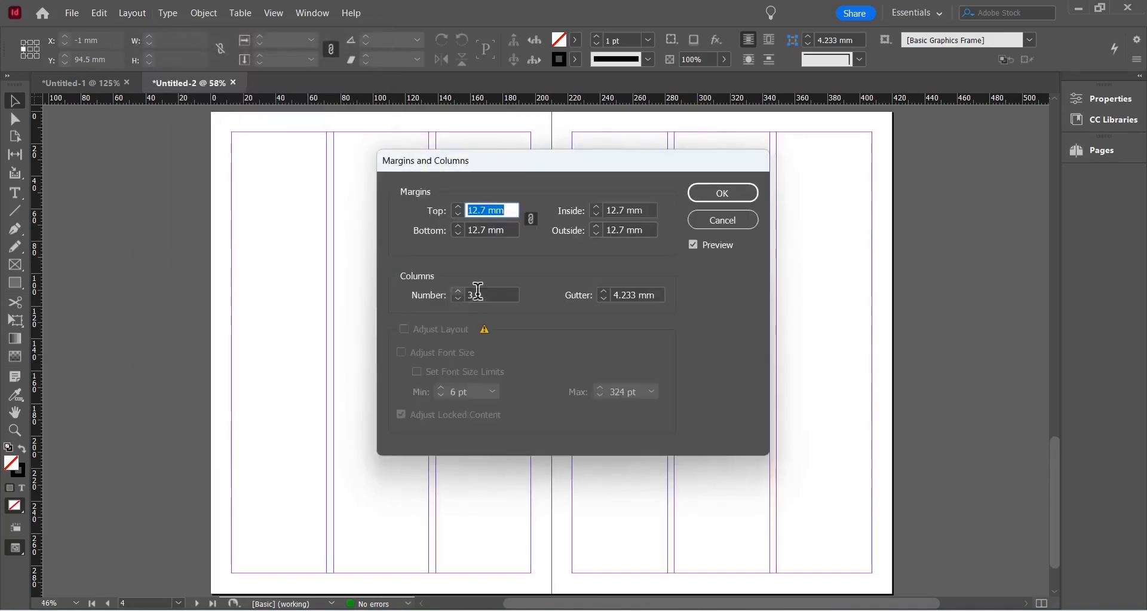
left_click(605, 292)
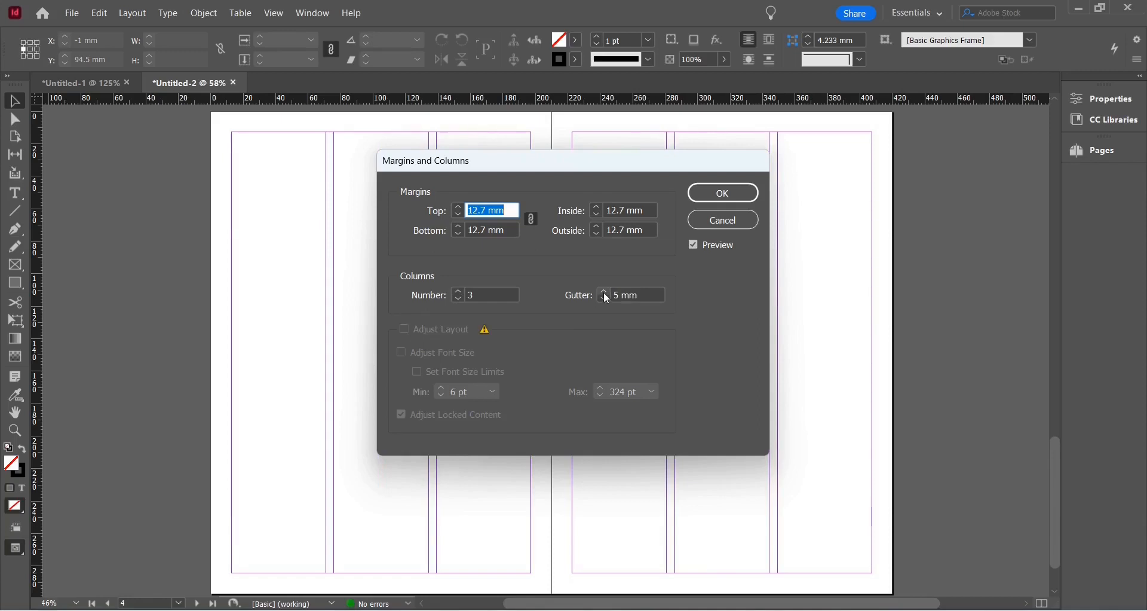
left_click(719, 194)
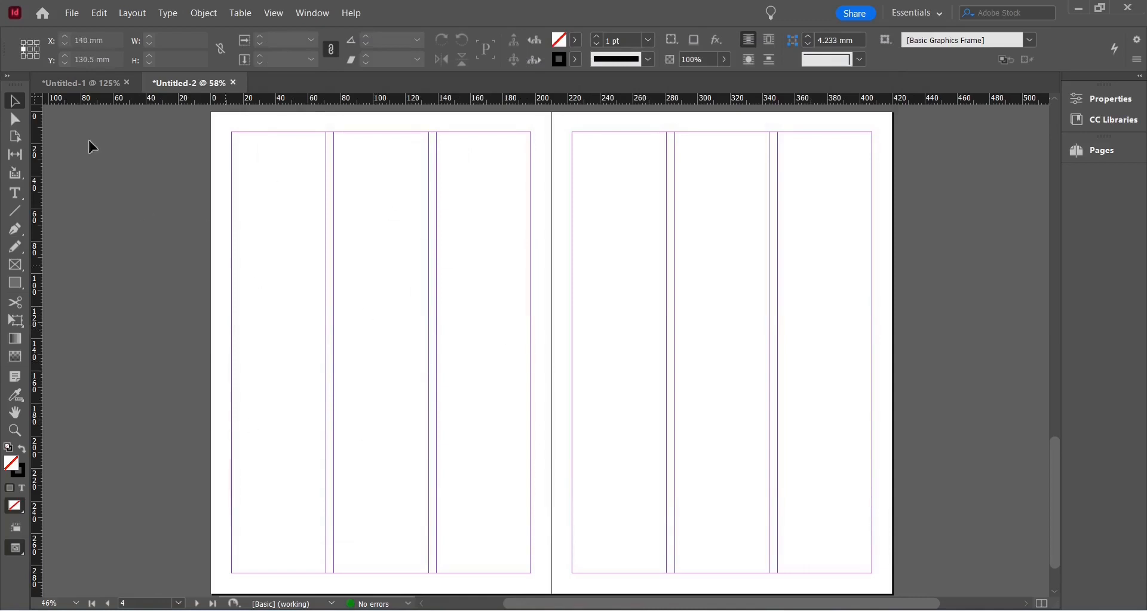
- Place the Word file Li Europan lingues without its formatting, autoflowing it through the columns from the top of page 4's first column
left_click(72, 12)
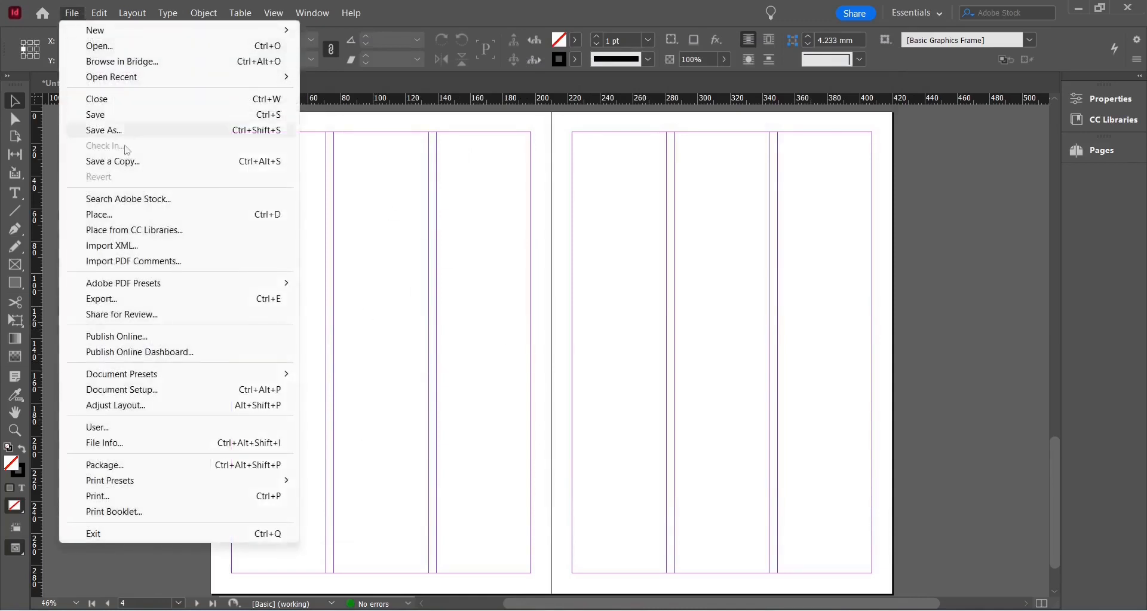
left_click(117, 213)
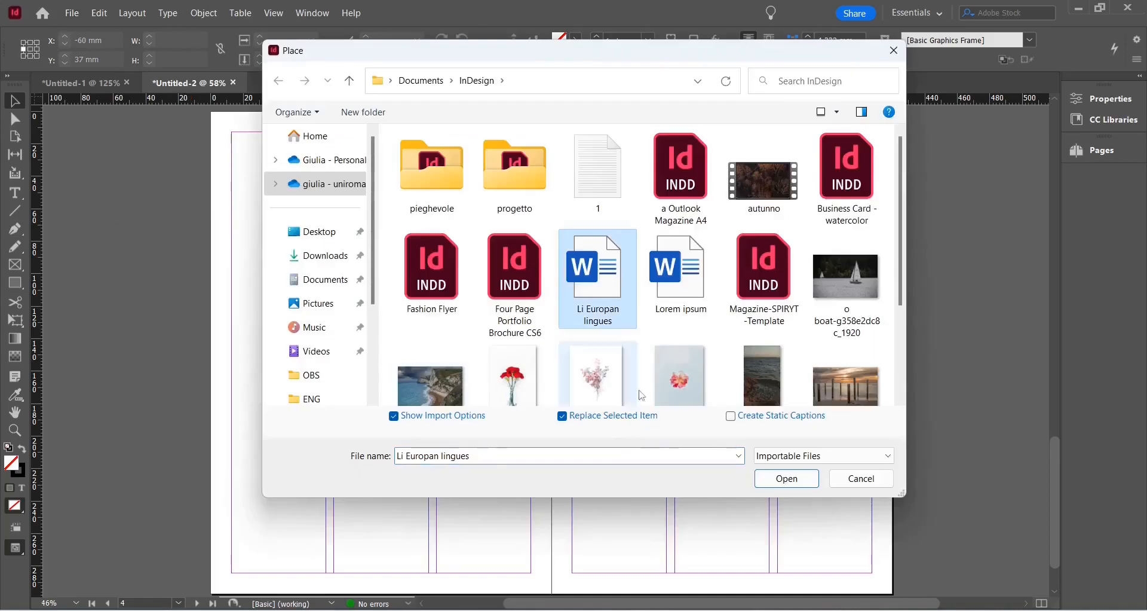
left_click(780, 482)
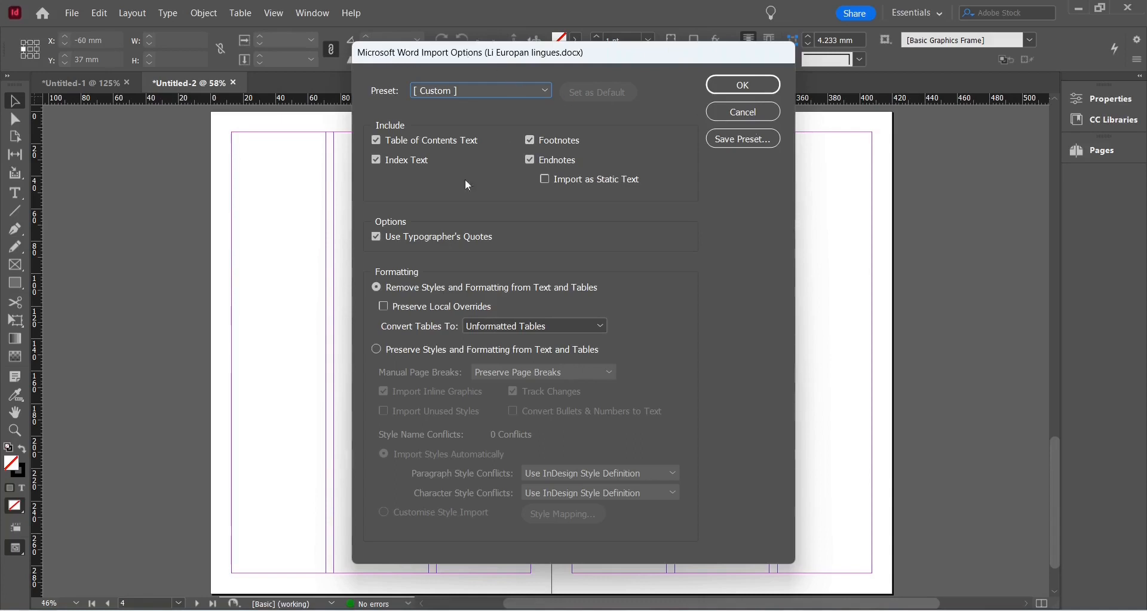
left_click(721, 95)
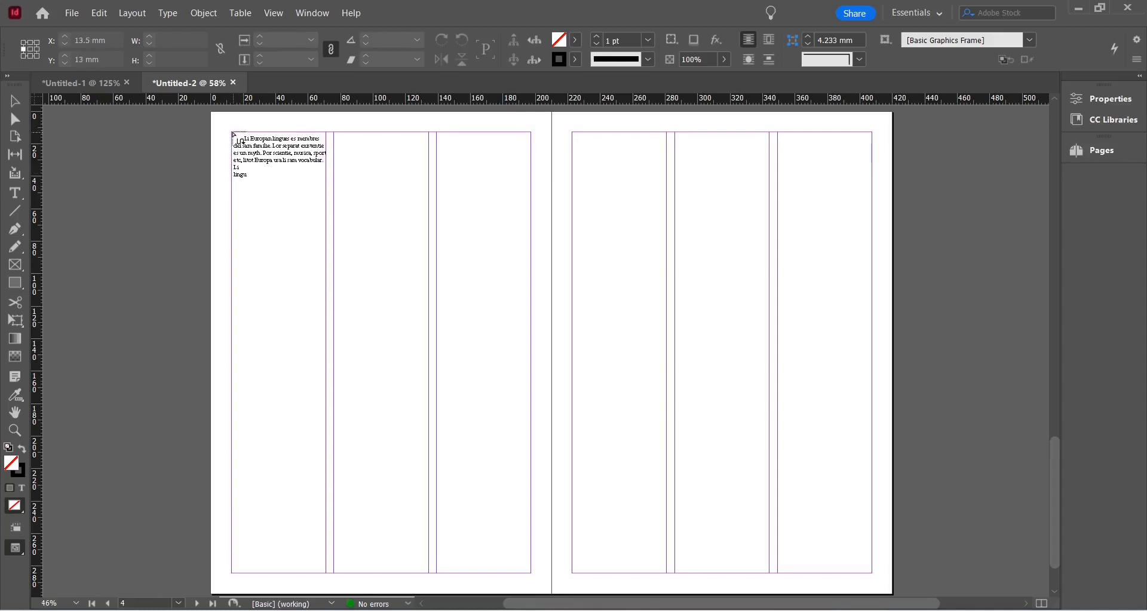
left_click(234, 135, "shift")
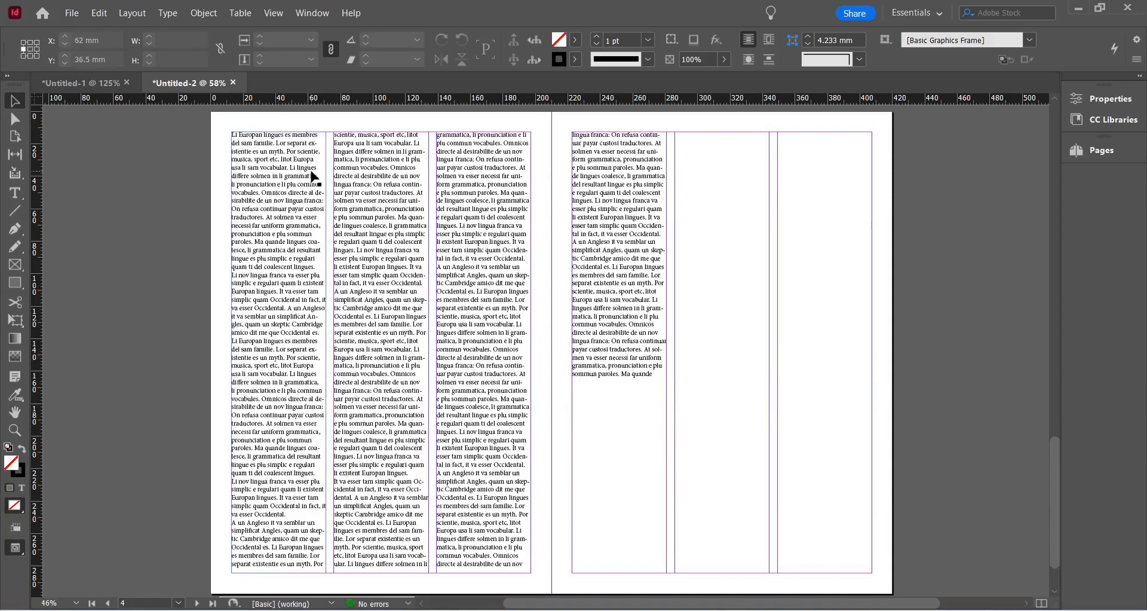
- Select the autoflowed text frames on pages 4 and 5 one after another to examine how the text is divided
left_click(312, 174)
left_click(390, 211)
left_click(652, 221)
left_click(311, 364)
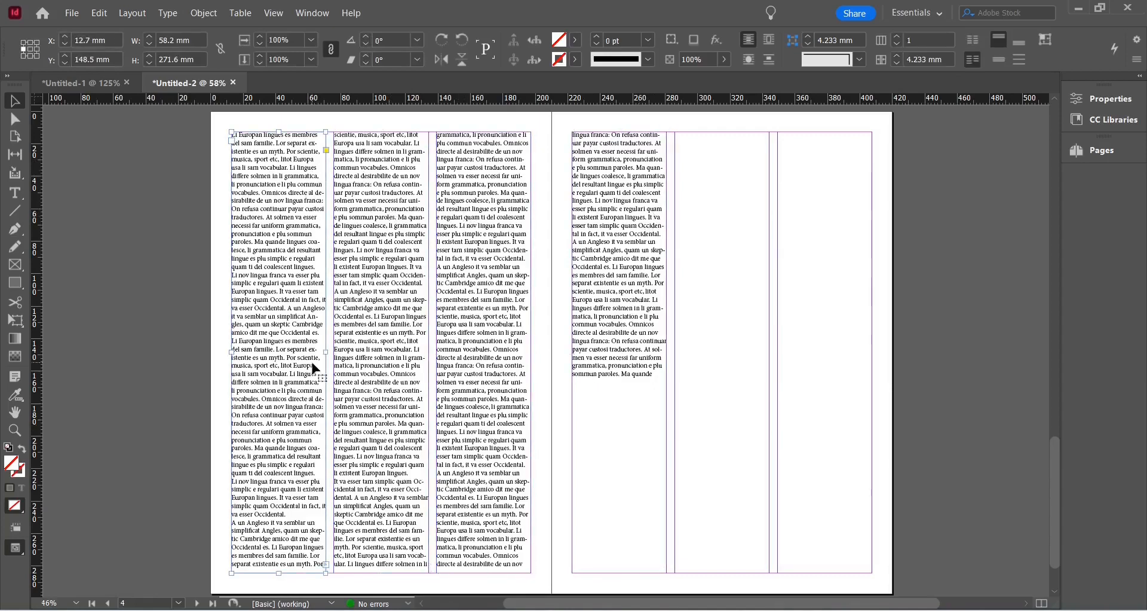
left_click(377, 343)
left_click(602, 338)
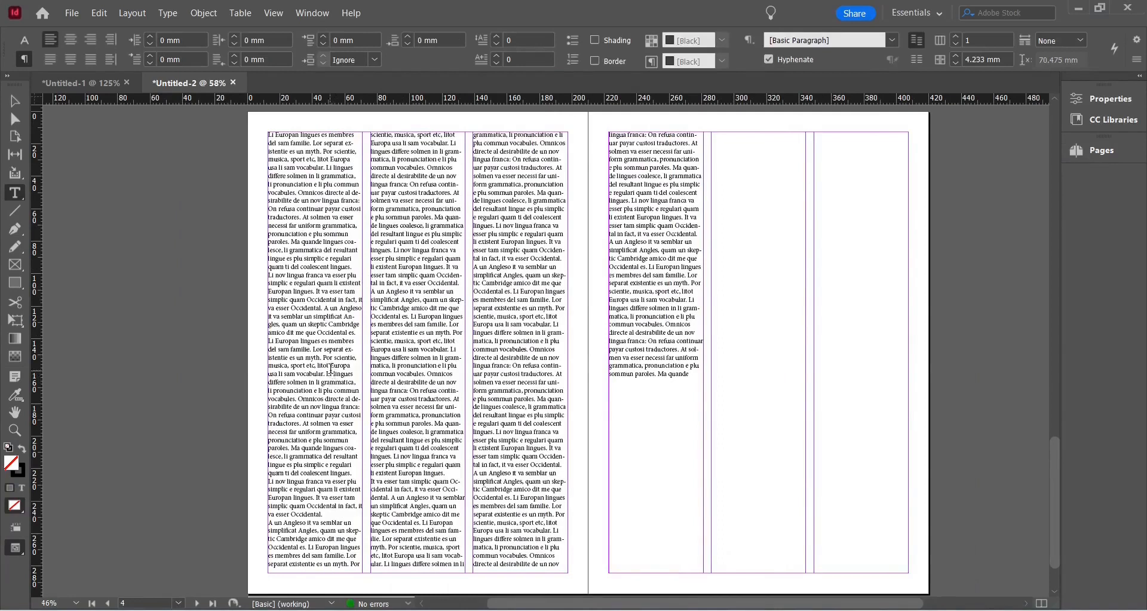
- Place the text cursor in page 4's first column and show the hidden characters
scroll(330, 369, "up", 2)
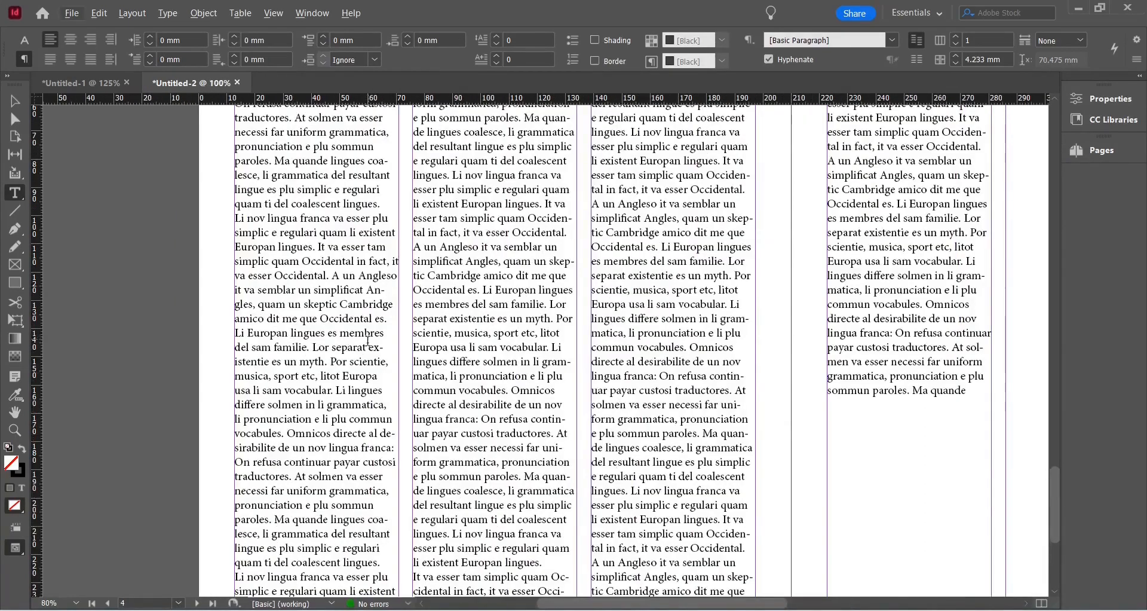
left_click(377, 335)
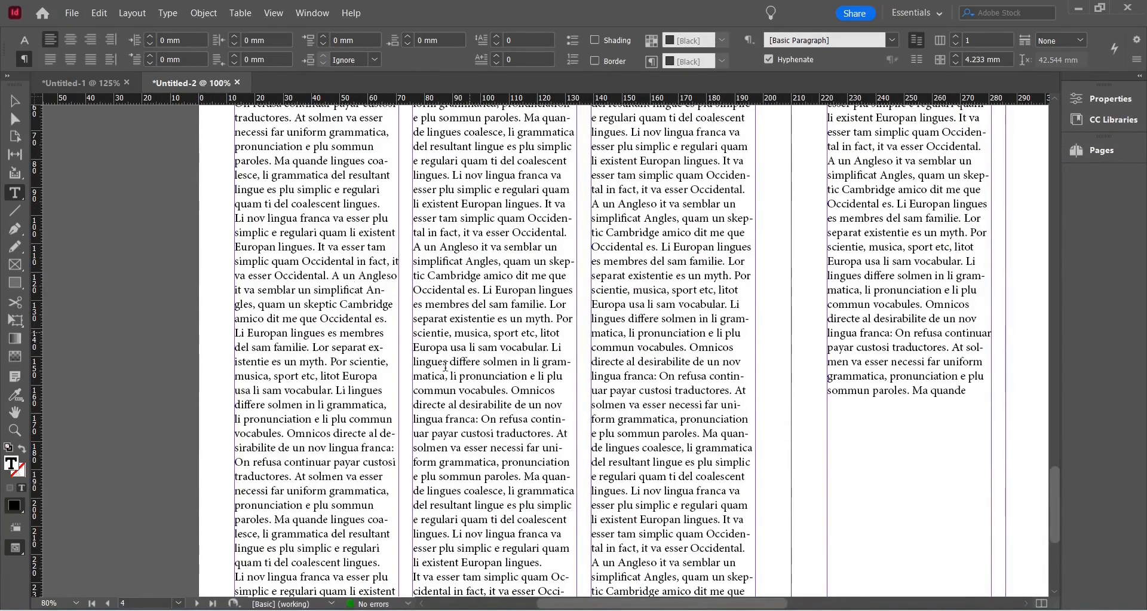
left_click(15, 527)
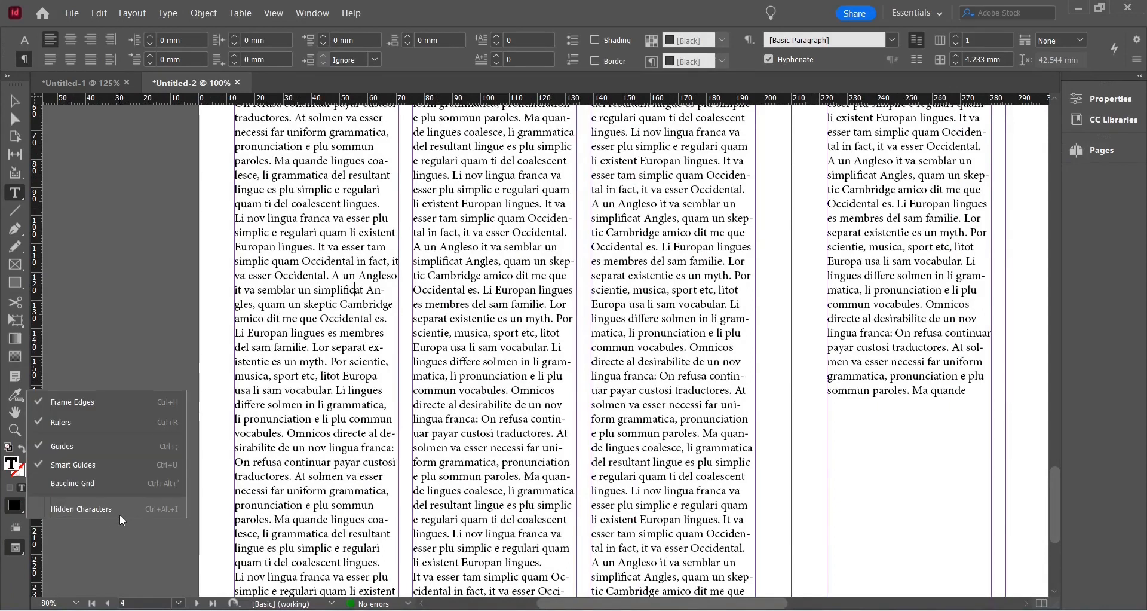
left_click(42, 508)
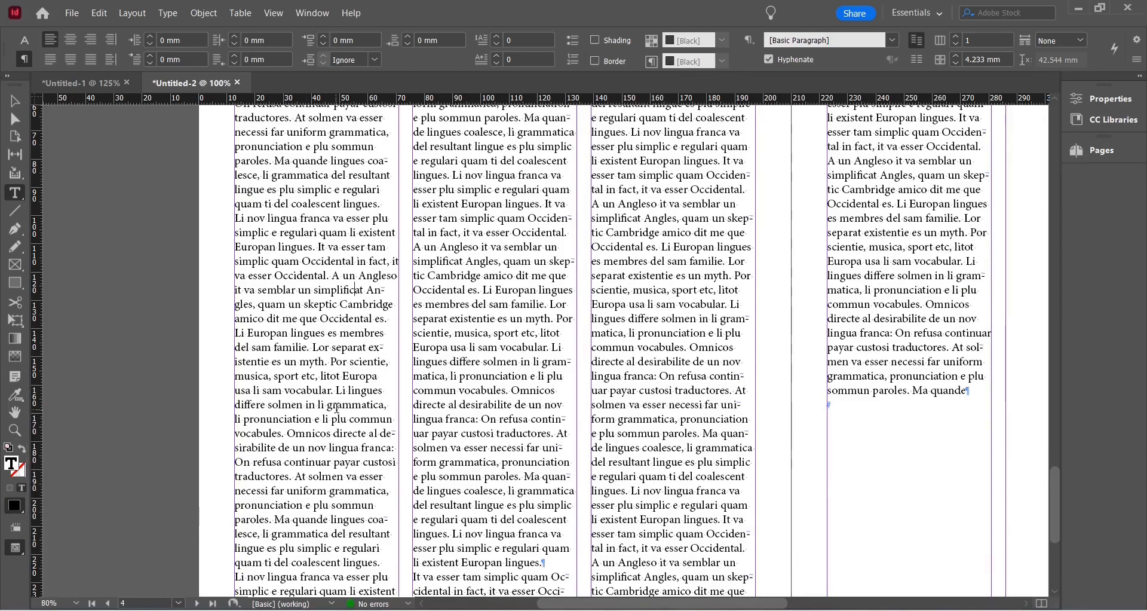
- Examine the space, paragraph-end and automatic hyphen markers close up in page 4's first column, selecting each in turn
key("ctrl+2")
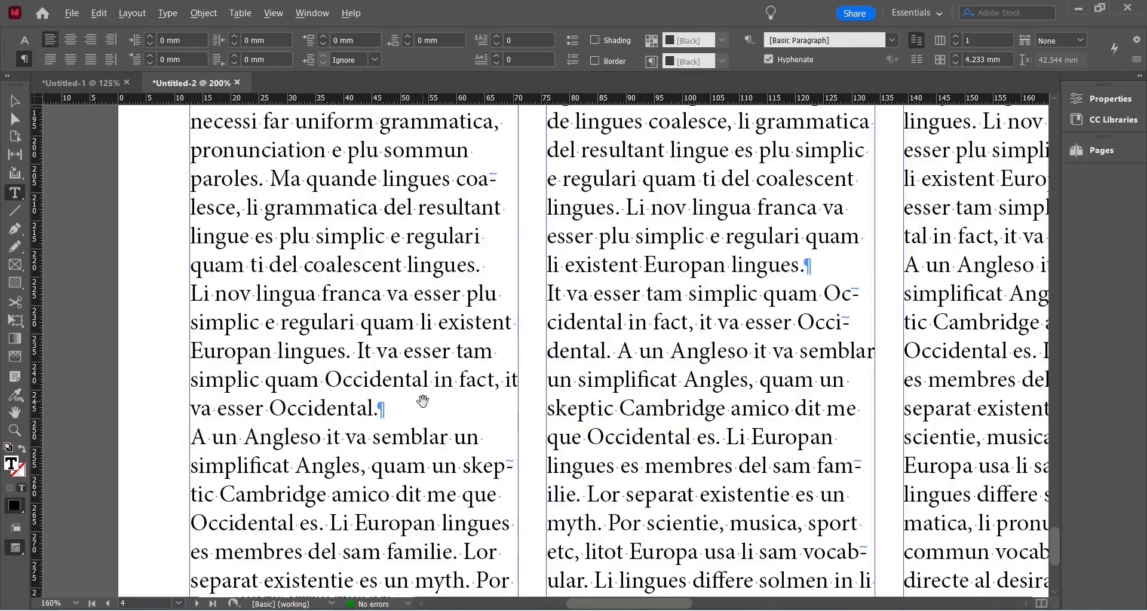
scroll(423, 401, "up", 1)
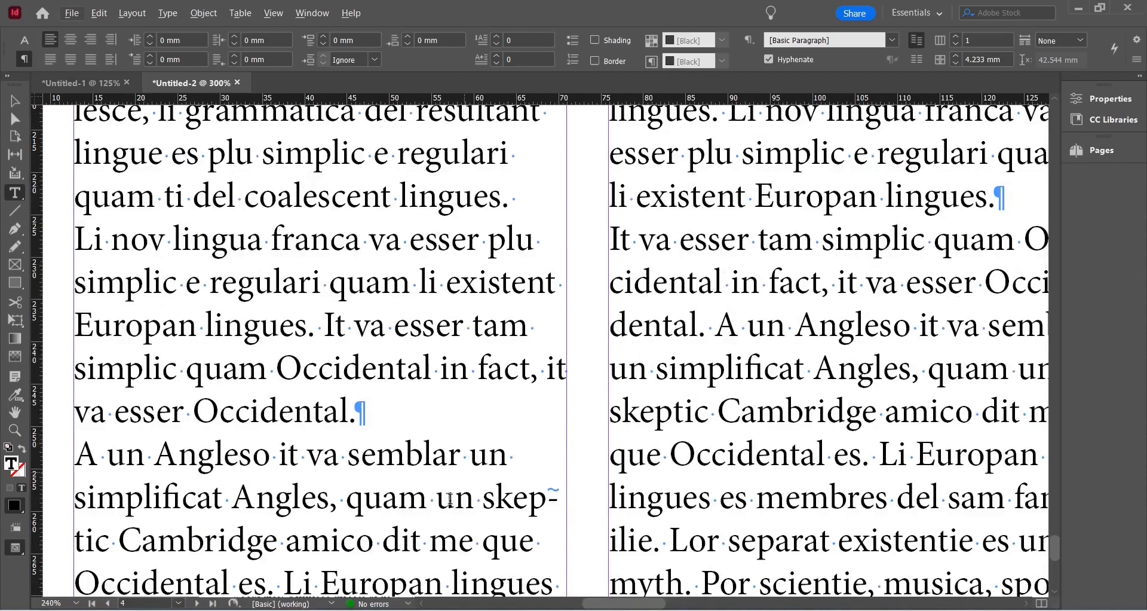
scroll(450, 499, "down", 1)
left_click(378, 501)
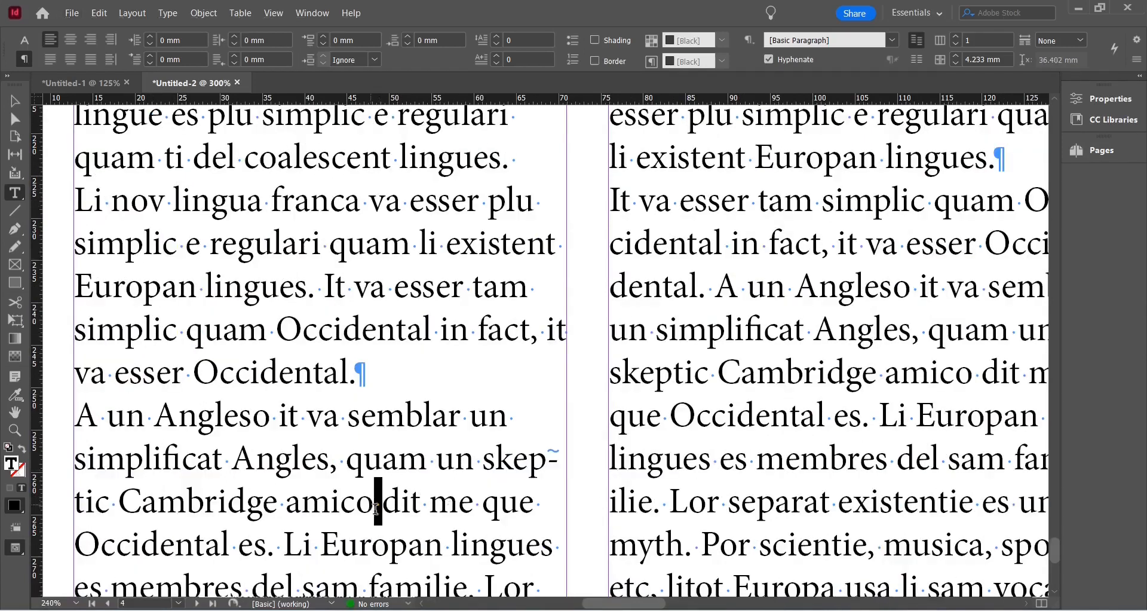
left_click_drag(358, 376, 375, 376)
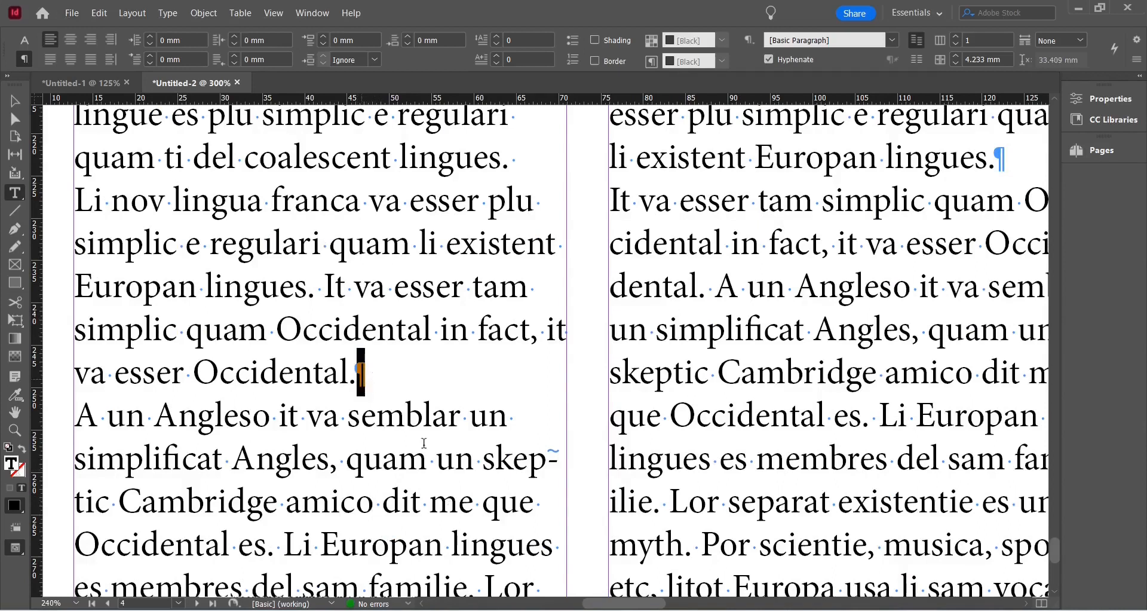
left_click(567, 455)
key("shift+Left")
key("shift+Left")
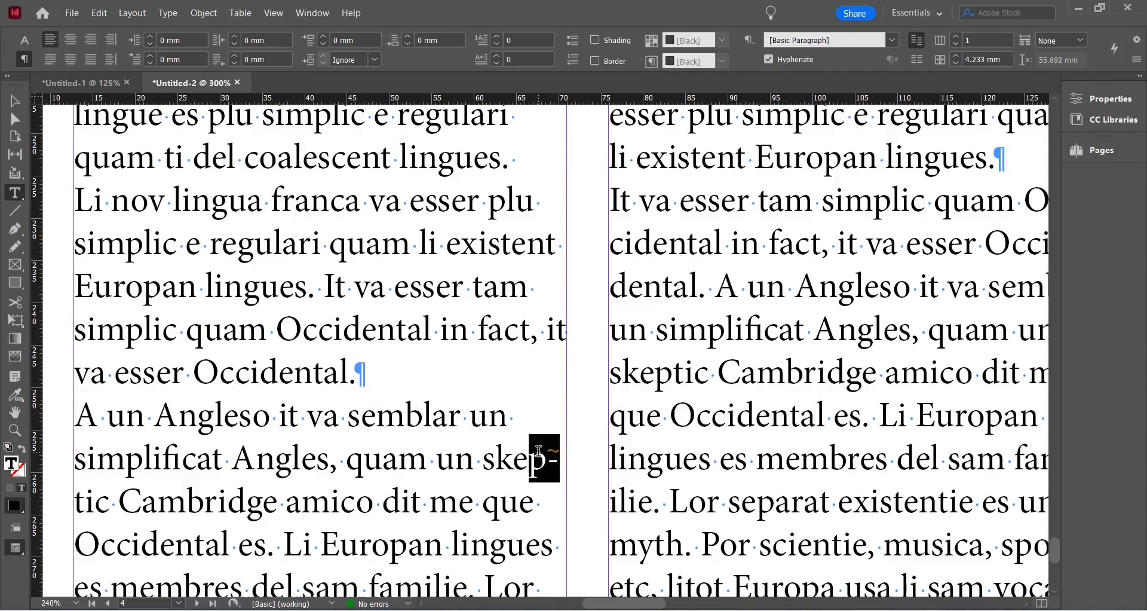
left_click(566, 461)
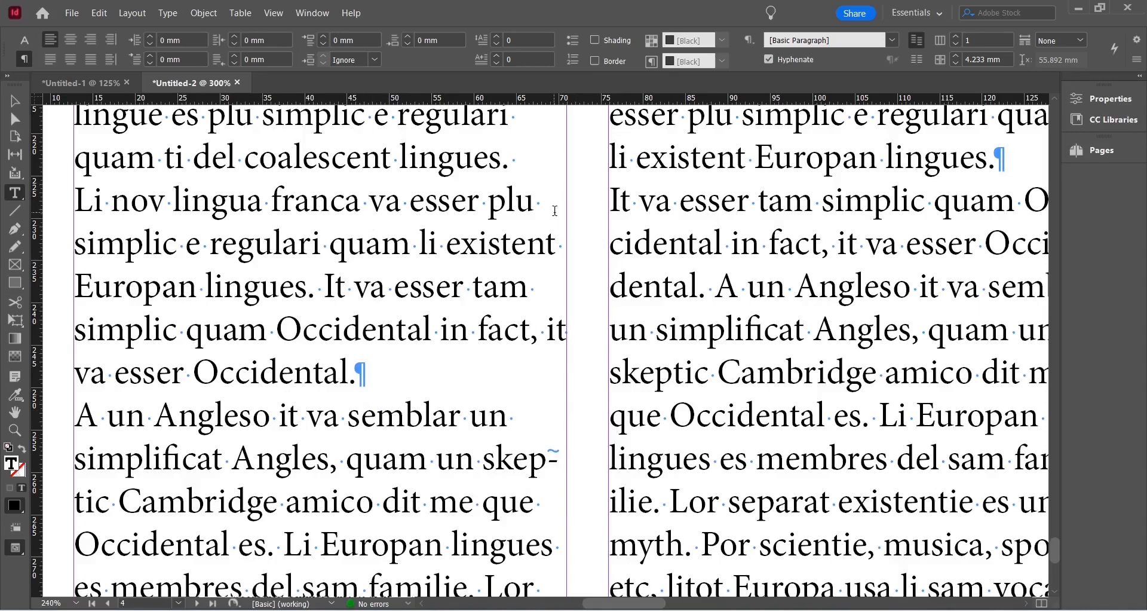
- Try adding extra spaces after "Europan lingues." in page 4's first column and delete them again
left_click(318, 289)
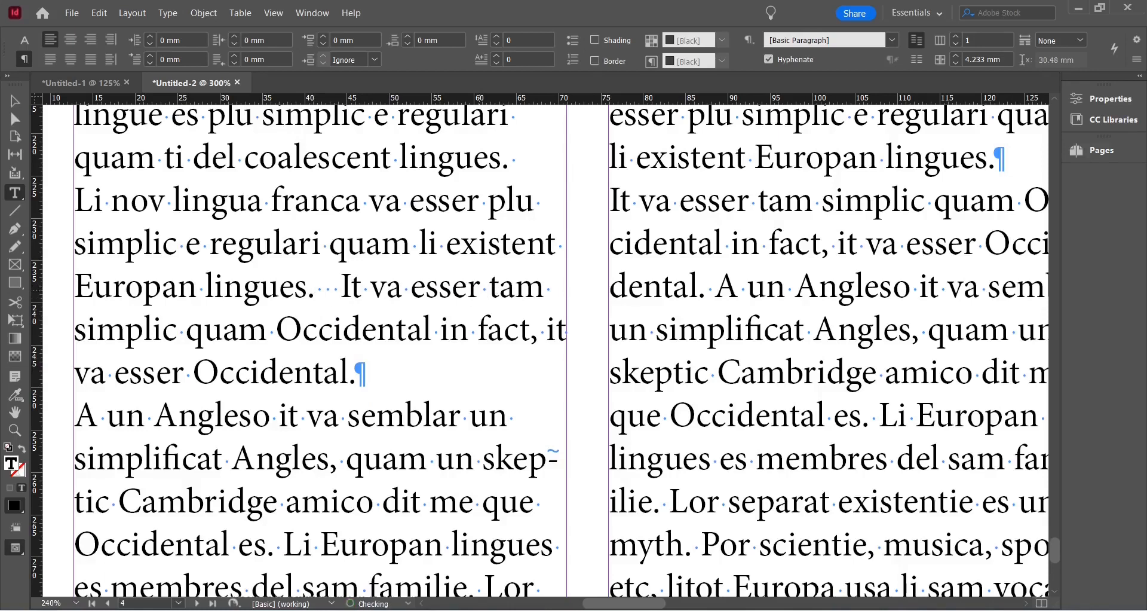
key("BackSpace")
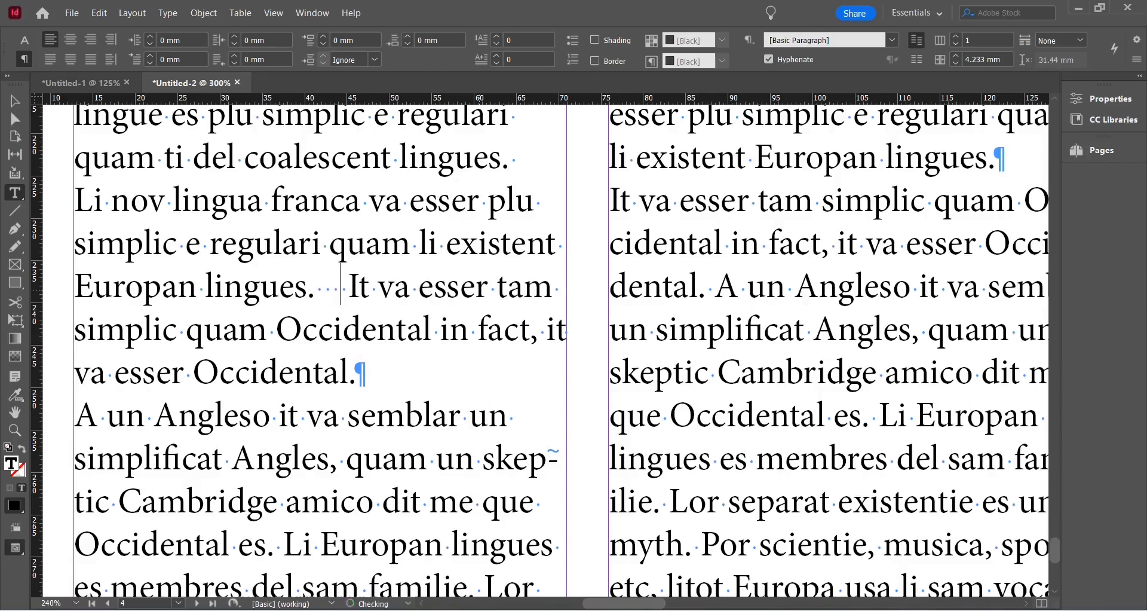
key("BackSpace")
key("BackSpace")
key("BackSpace")
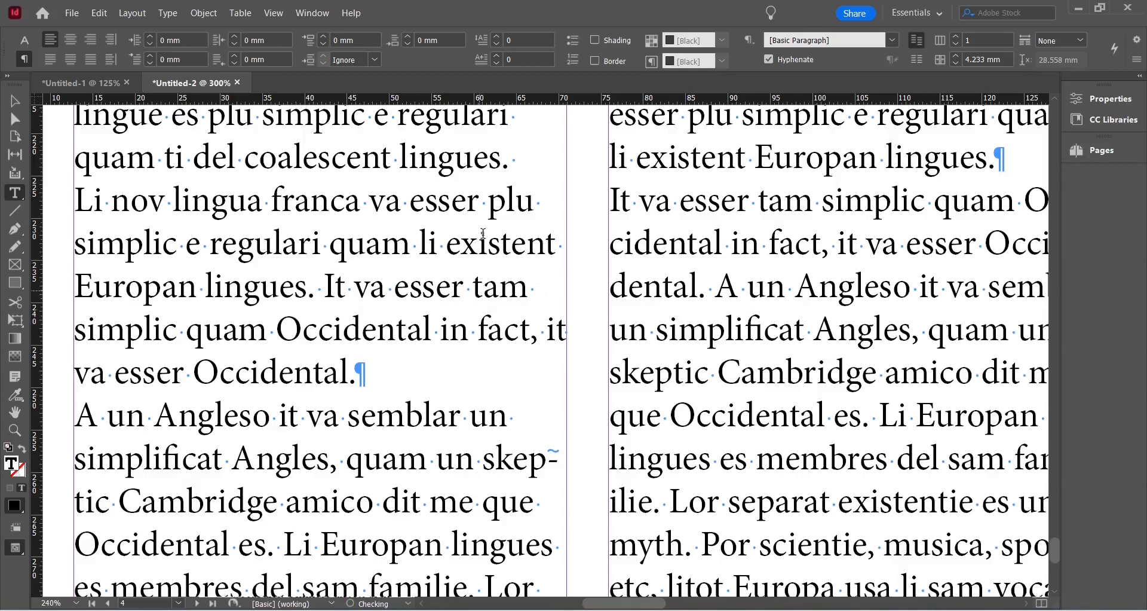
- Examine the paragraph mark after "va esser Occidental." and the start of the following paragraph, "A un Angleso"
left_click_drag(357, 375, 376, 374)
scroll(375, 374, "down", 3)
left_click(374, 259)
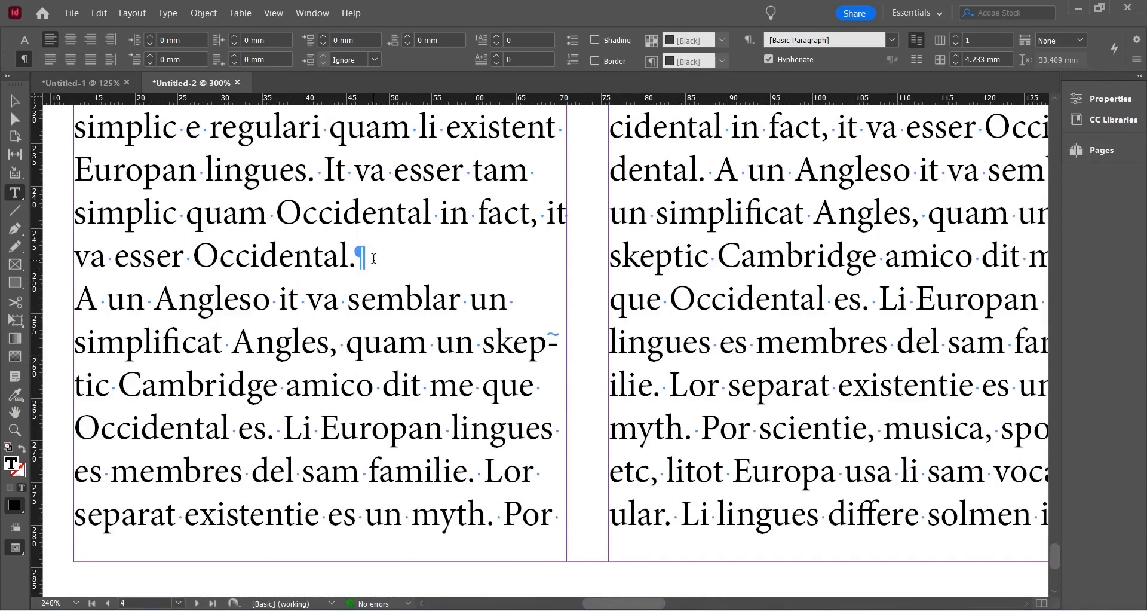
scroll(376, 359, "up", 3)
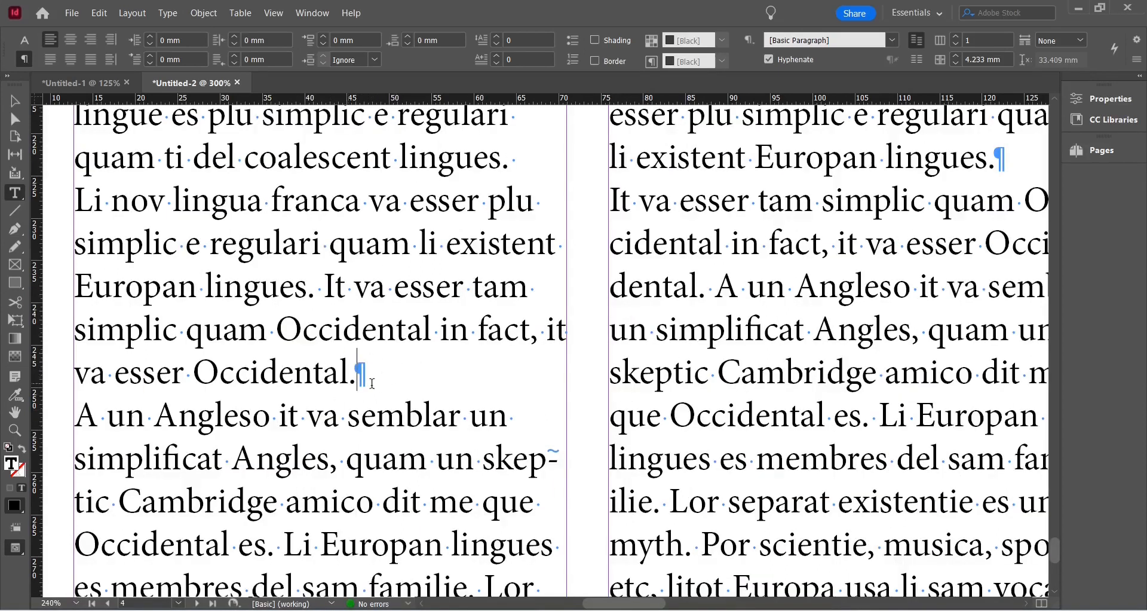
scroll(375, 380, "down", 2)
left_click(80, 343)
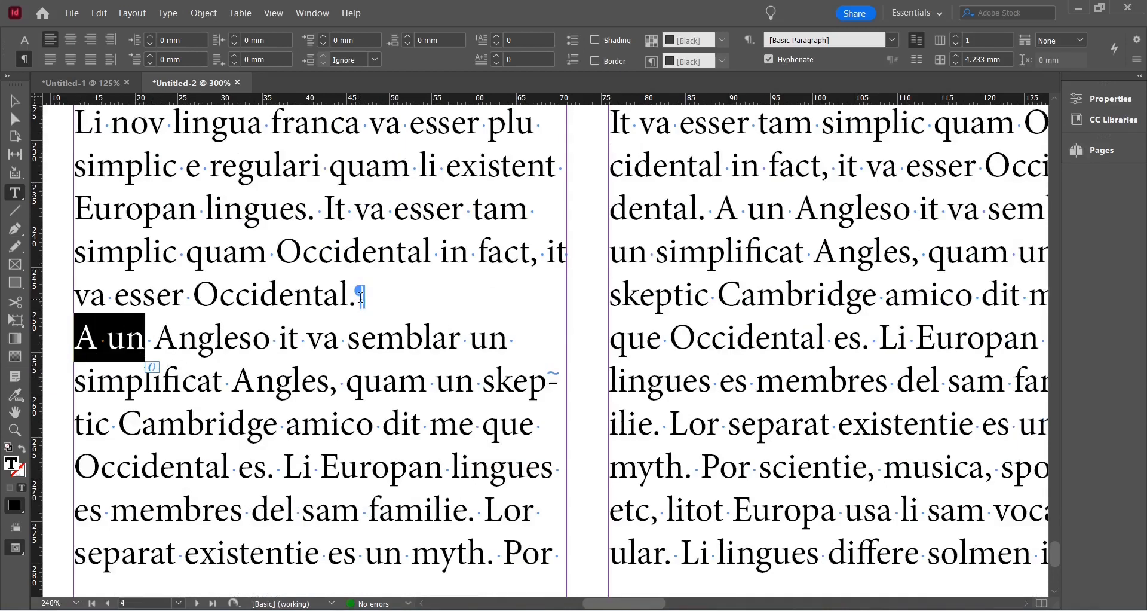
left_click(452, 285)
scroll(478, 372, "down", 1)
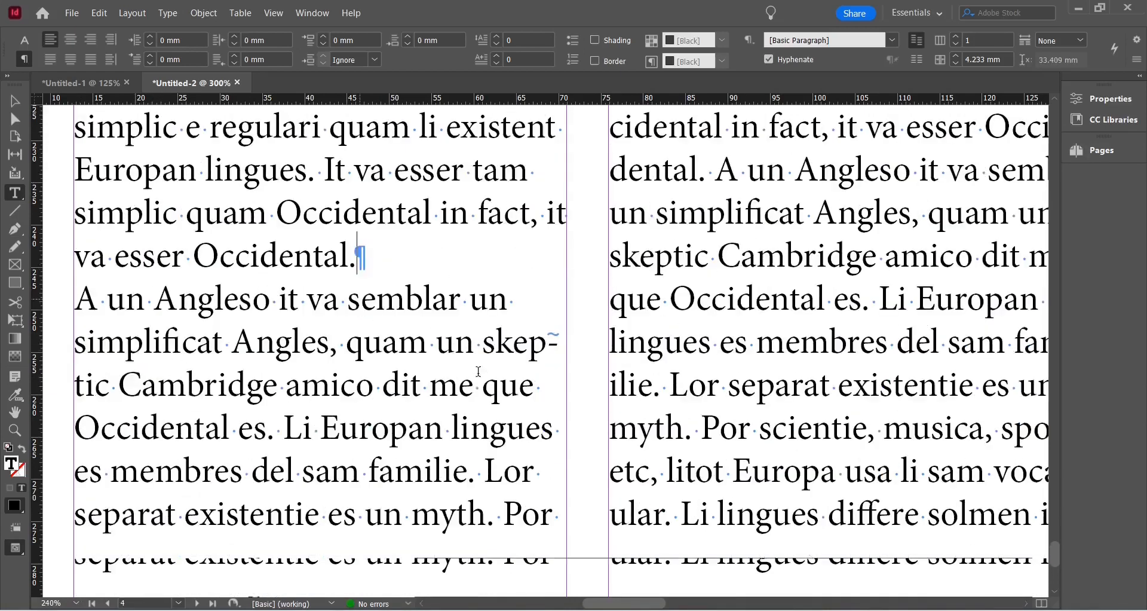
- Insert a paragraph break before "Li Europan lingues" in page 4's first column and select the paragraph starting "A un Angleso"
left_click(283, 429)
key("Return")
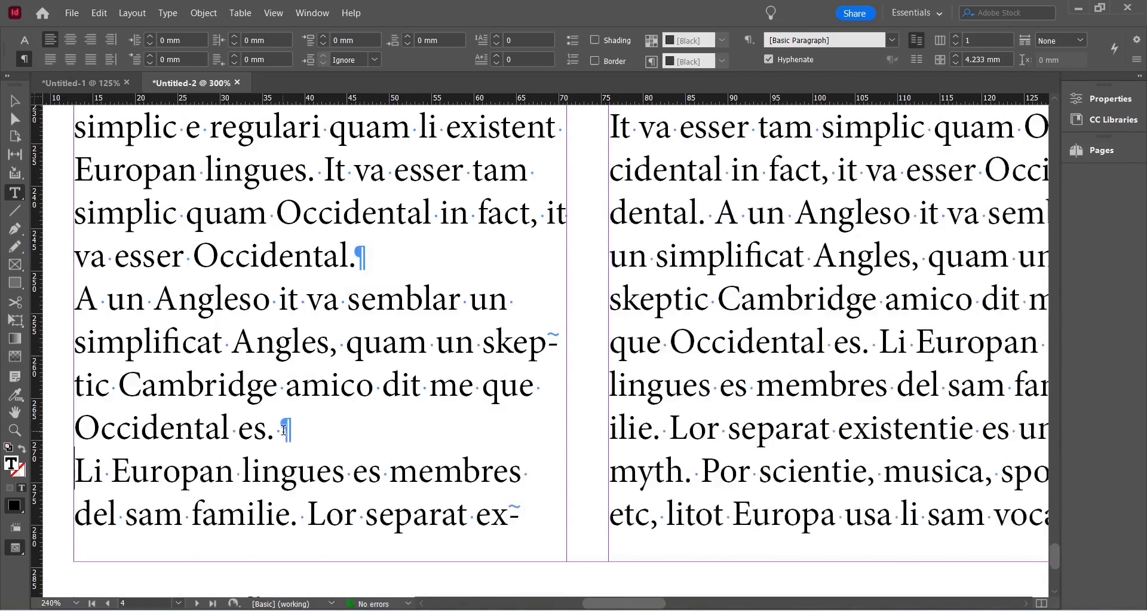
double_click(306, 442)
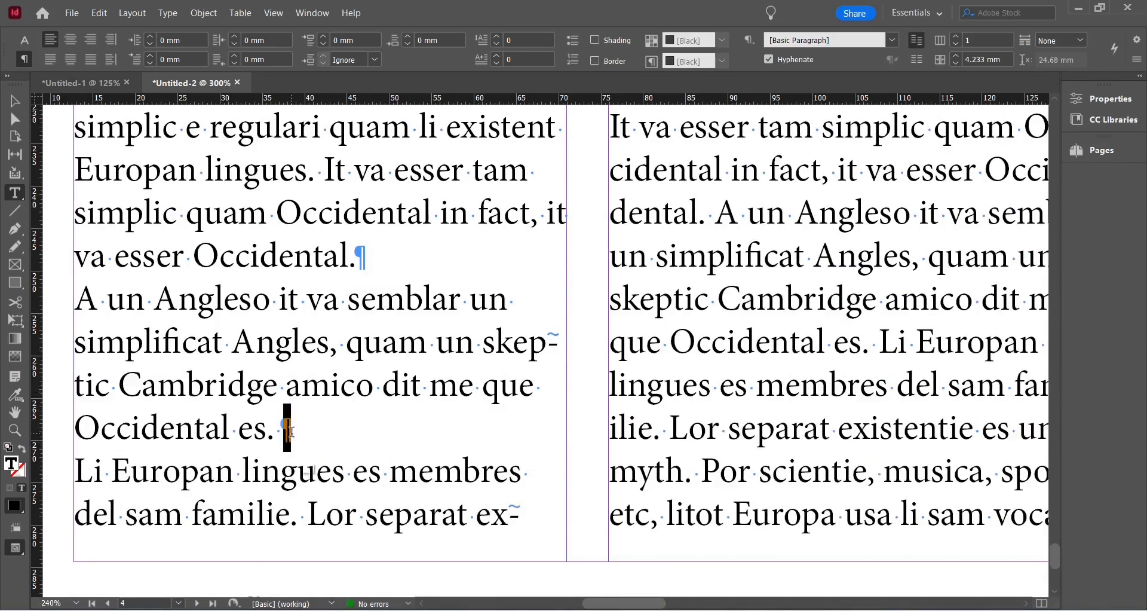
left_click_drag(303, 428, 73, 296)
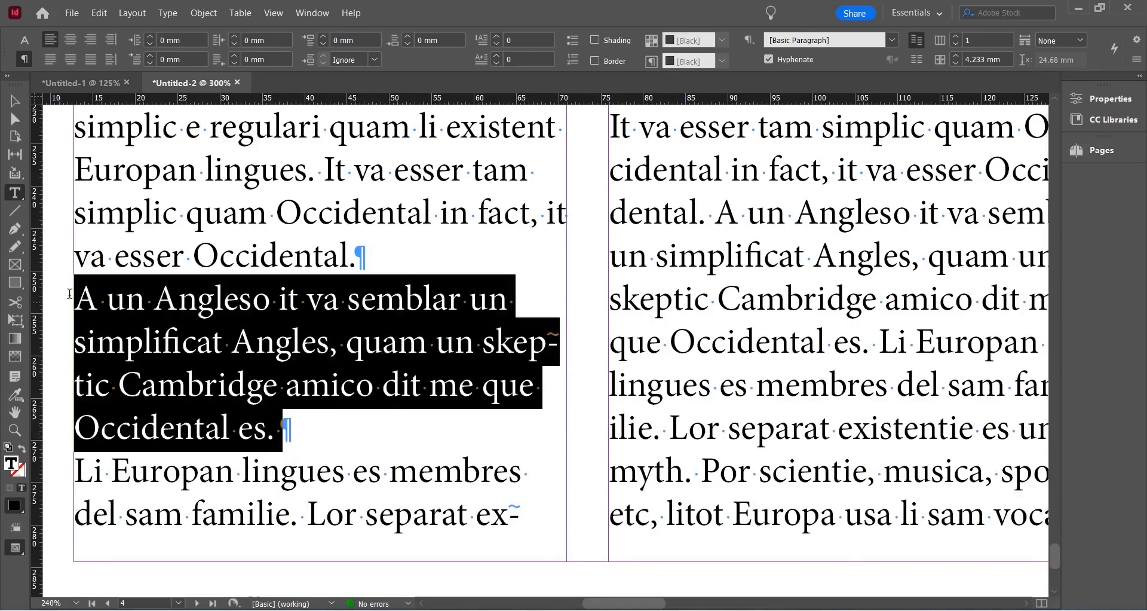
- Review the character formatting options for the page 4 text and return to the paragraph formatting options
scroll(432, 438, "down", 3)
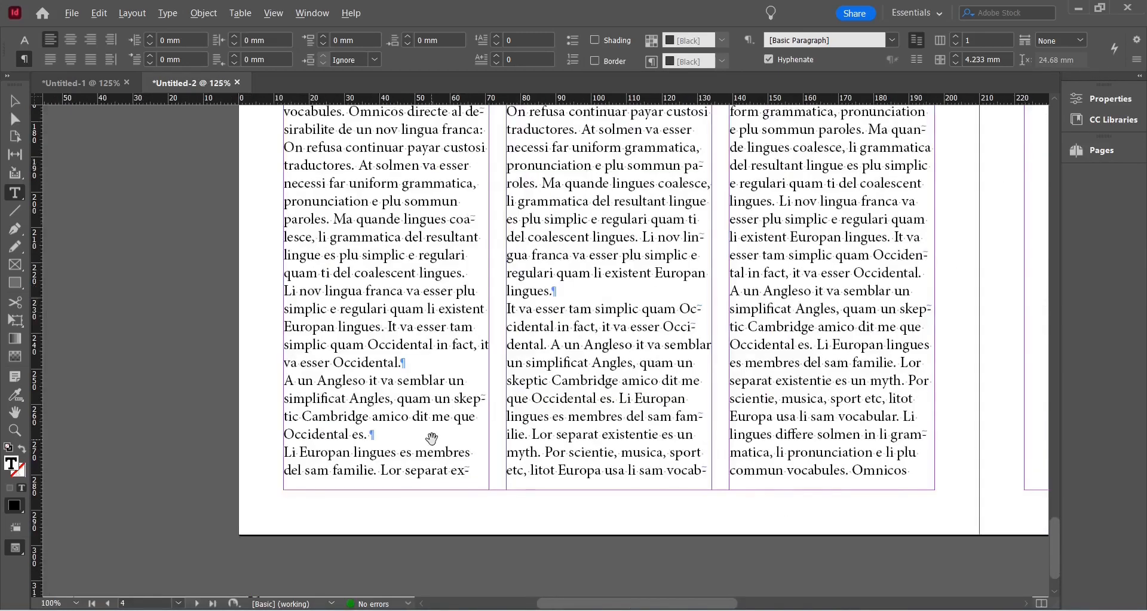
scroll(432, 438, "up", 4)
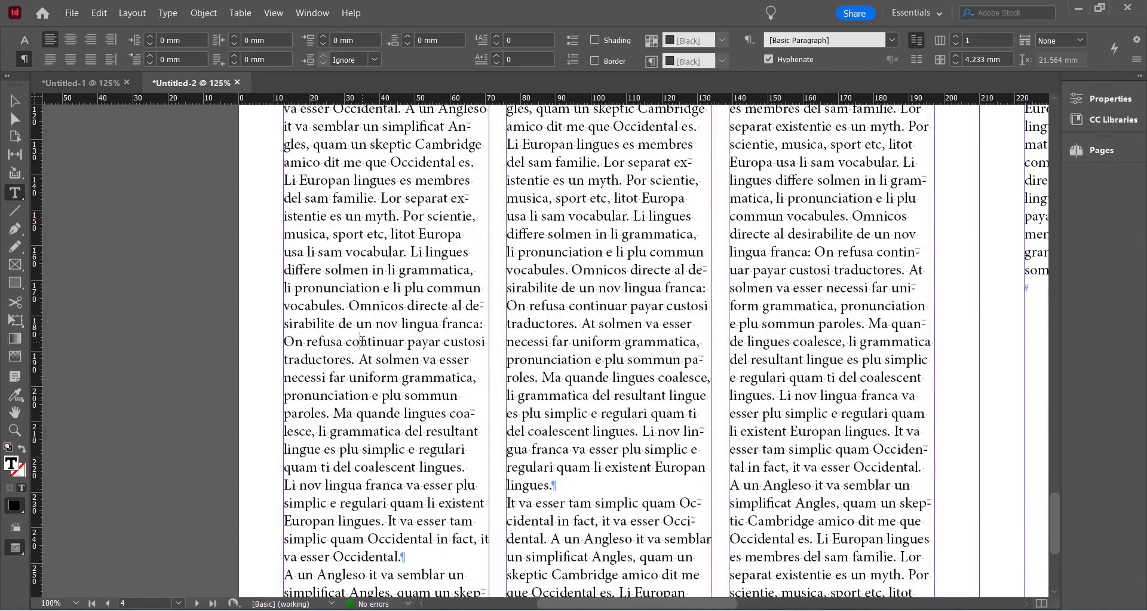
scroll(370, 309, "up", 2)
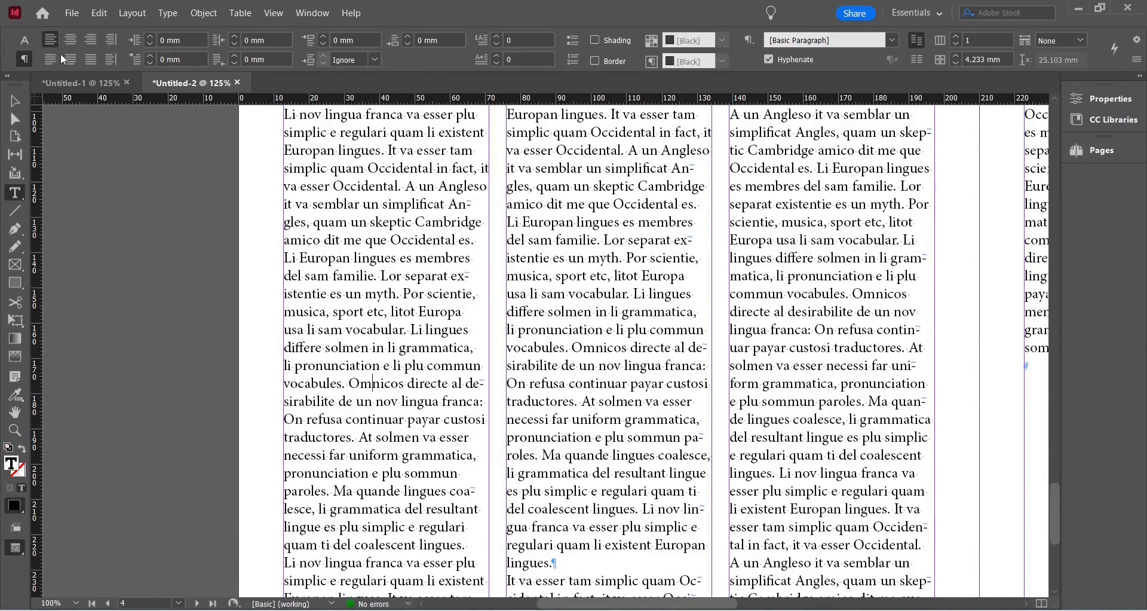
left_click(24, 40)
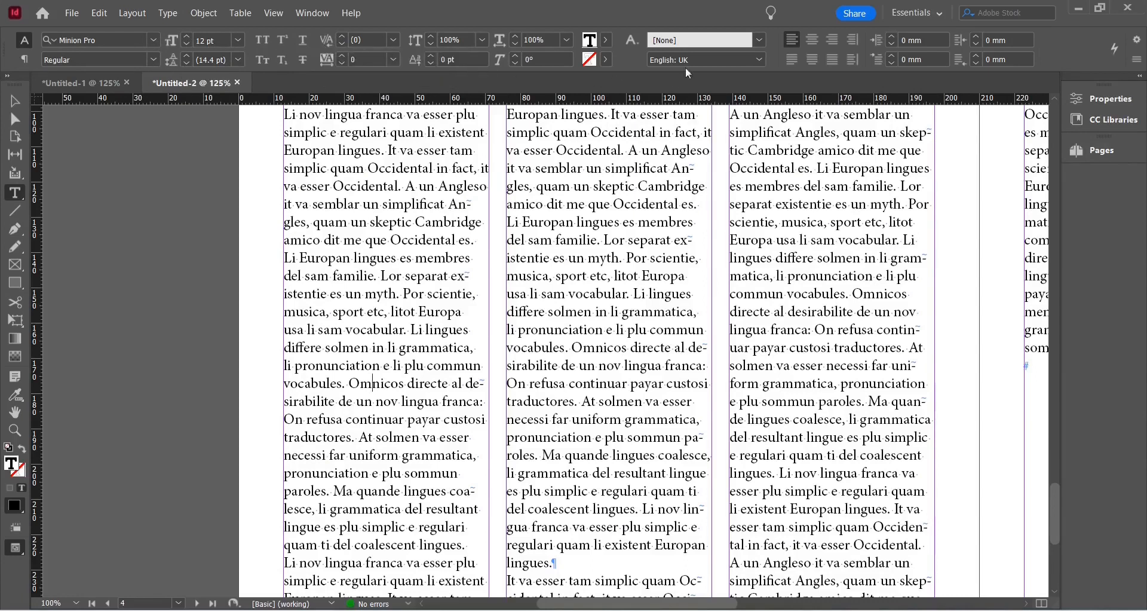
left_click(23, 60)
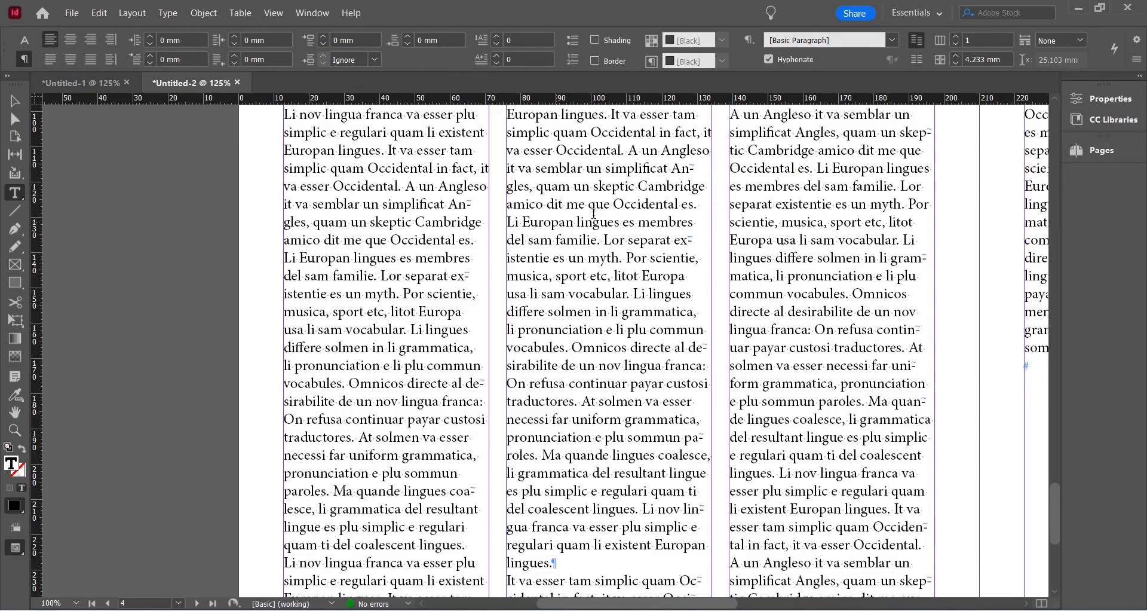
- Draw a text frame from page 3's top edge across the full page width, about 210 mm wide and 130 mm high
scroll(593, 213, "down", 4)
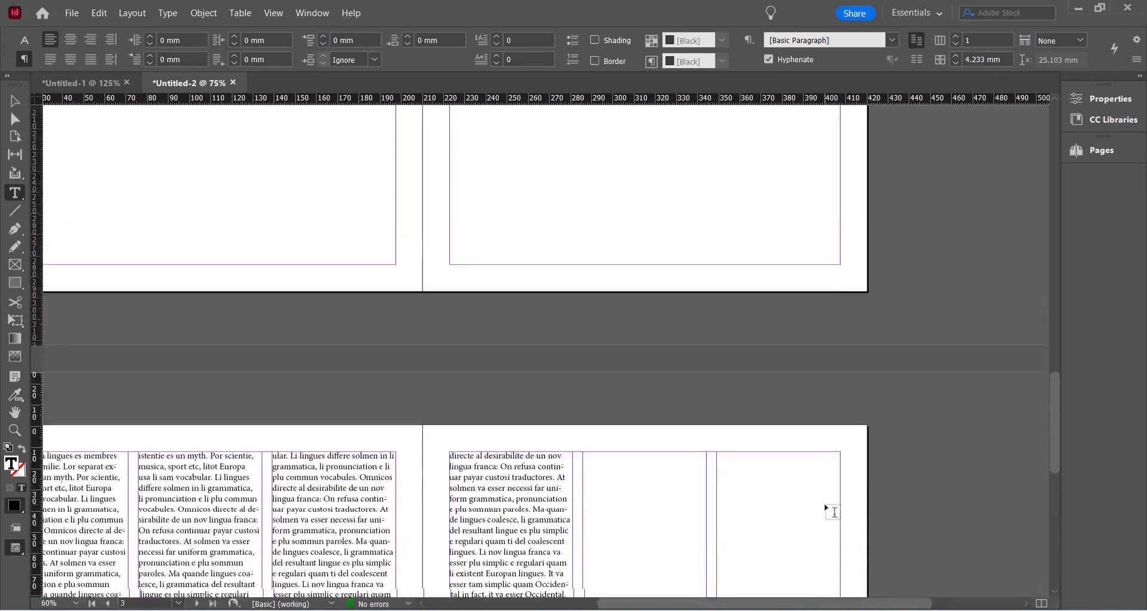
scroll(566, 233, "up", 6)
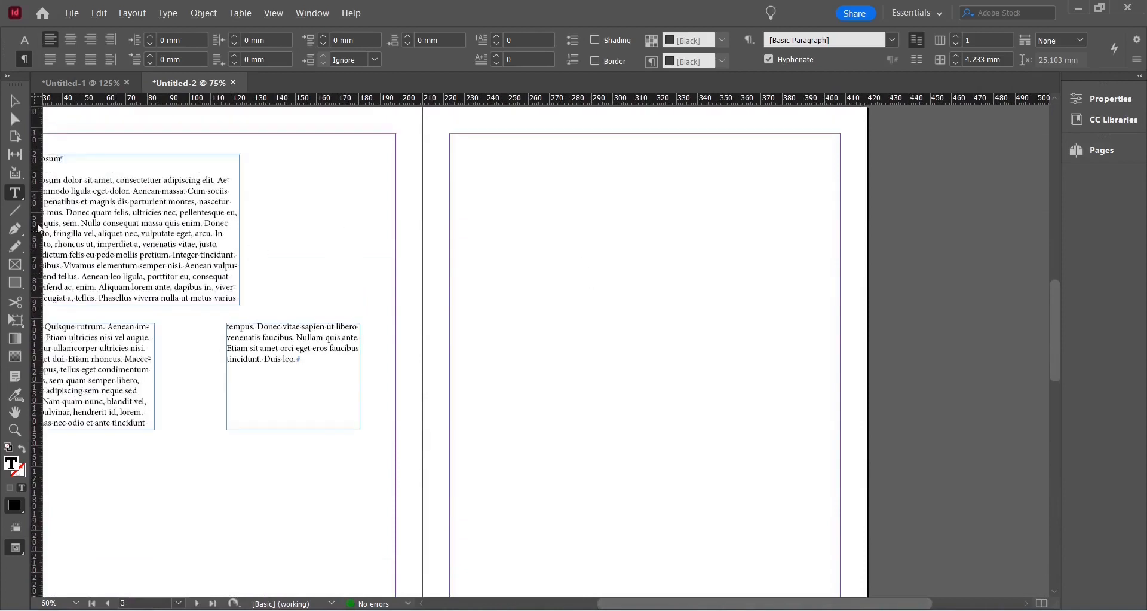
scroll(439, 143, "up", 1)
left_click_drag(423, 148, 869, 429)
- Fill the page 3 text frame with placeholder text and hide the hidden characters
right_click(502, 258)
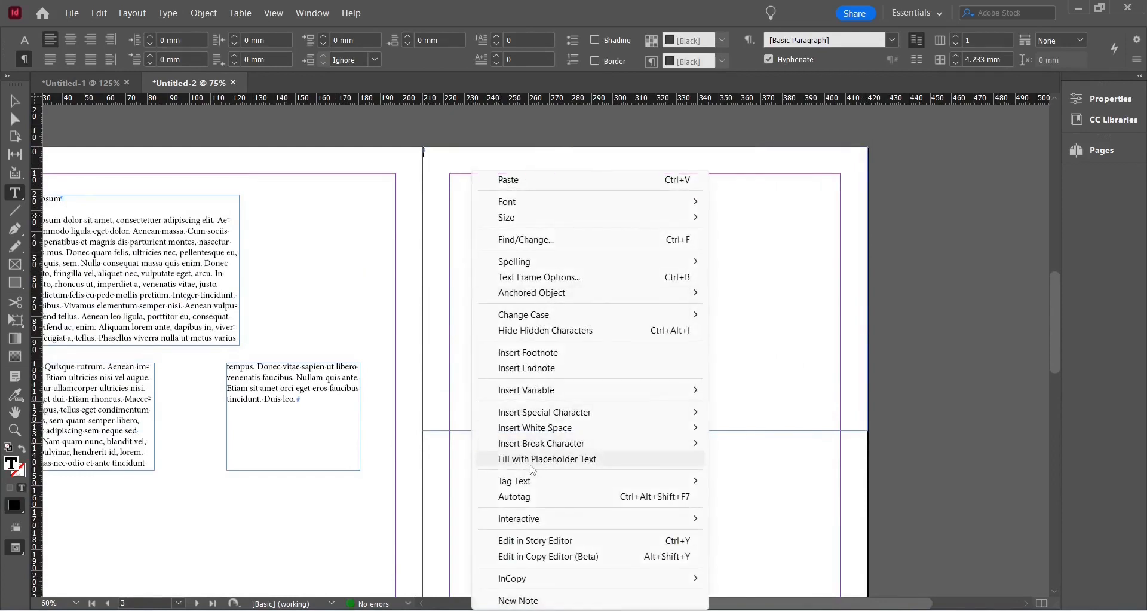
left_click(547, 459)
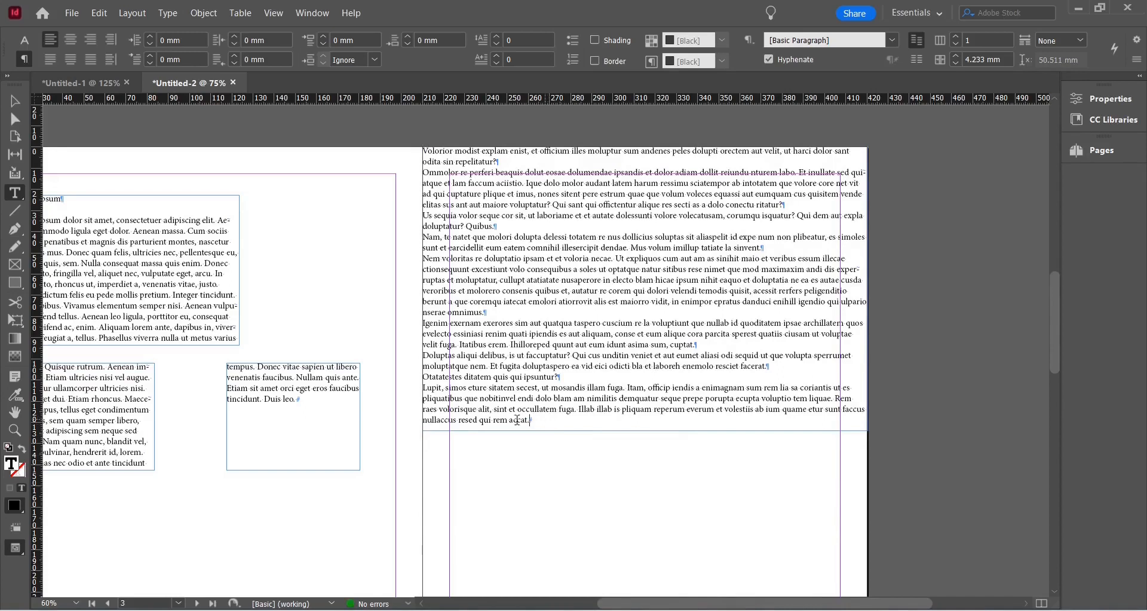
left_click(13, 533)
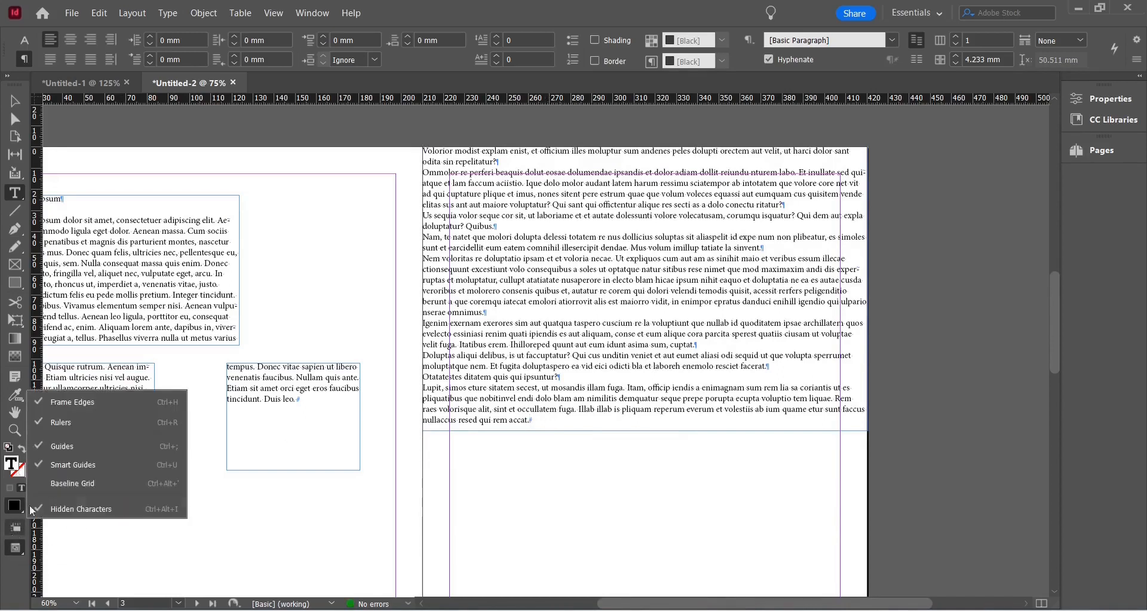
left_click(97, 508)
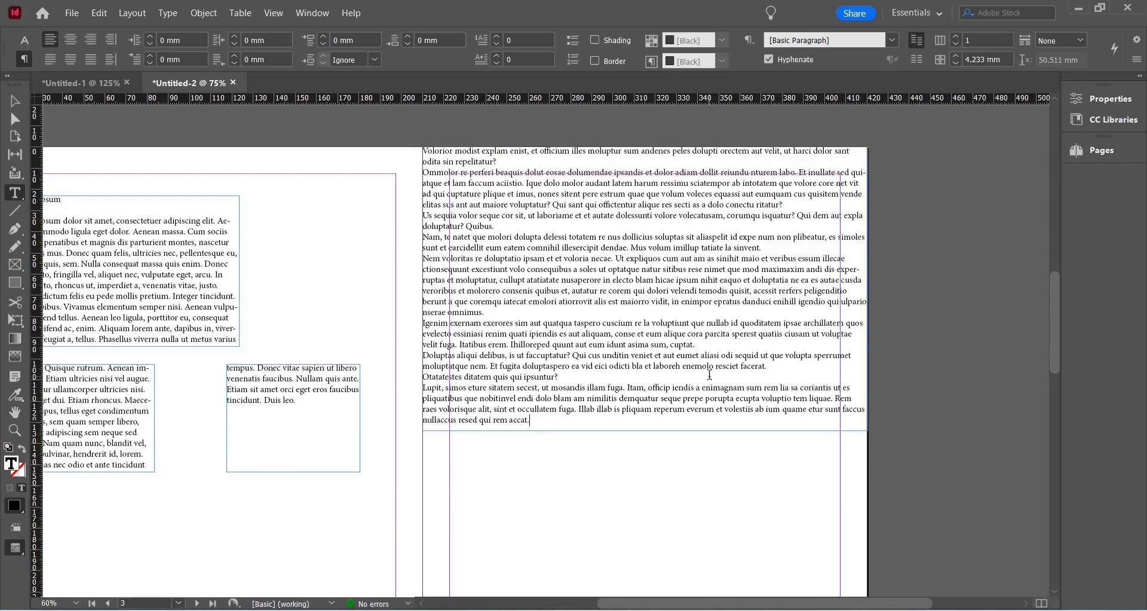
- Try centre and right alignment on all the page 3 placeholder text, and justify it with the last line aligned centre
key("ctrl+=")
left_click_drag(408, 481, 221, 130)
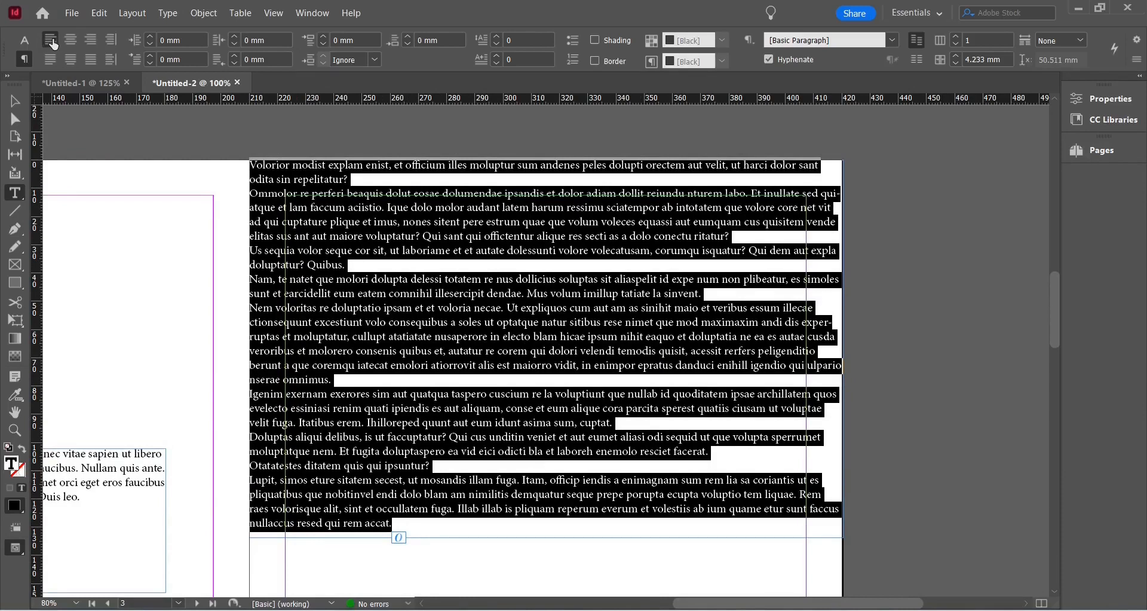
left_click(70, 42)
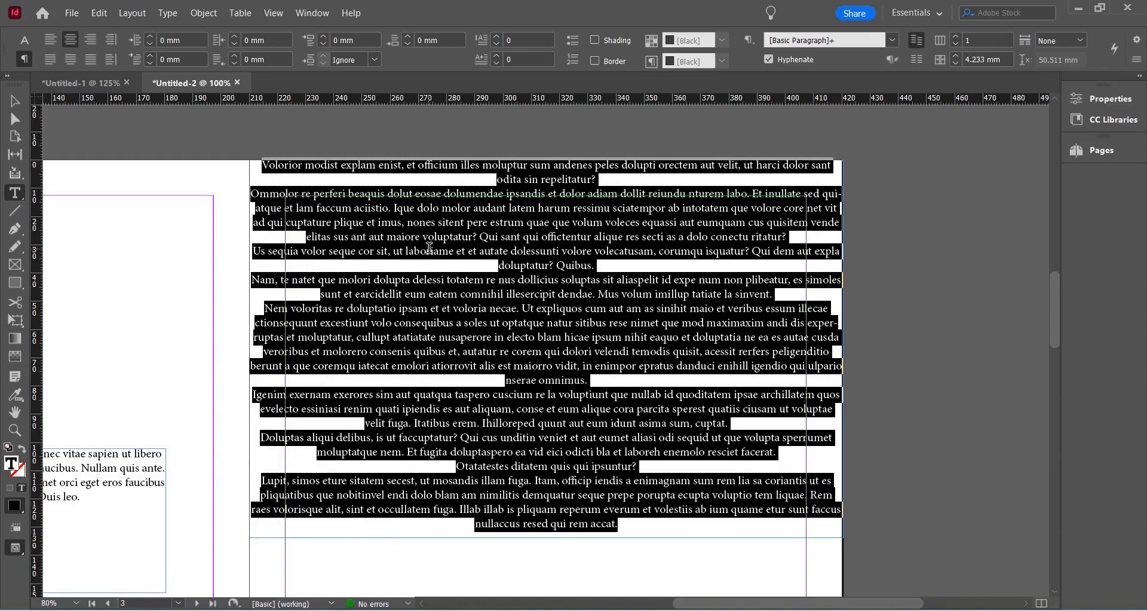
left_click(91, 41)
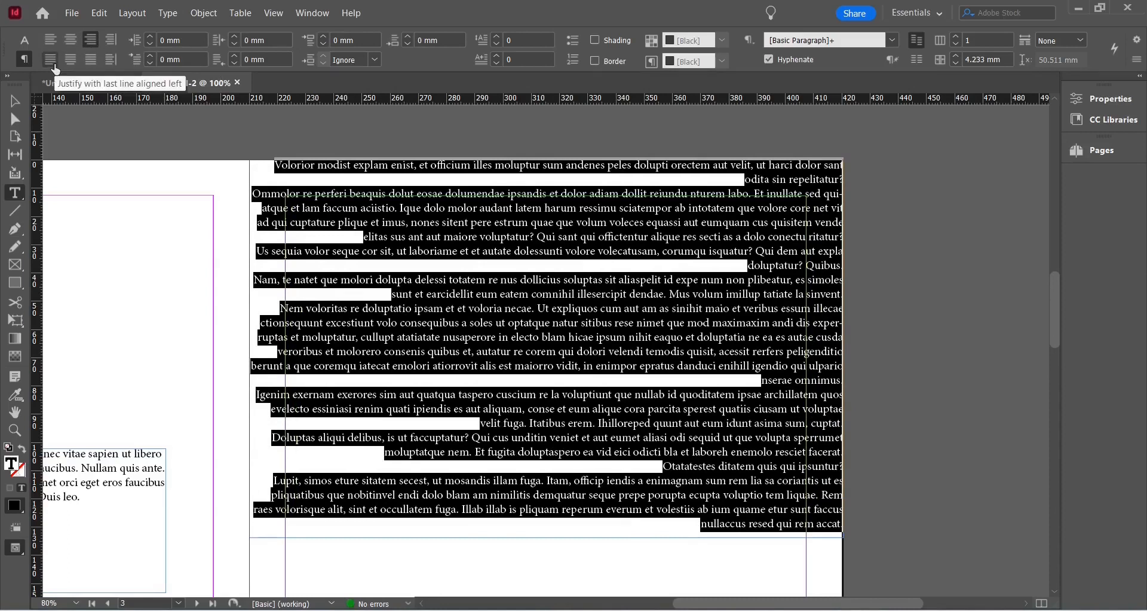
left_click(71, 60)
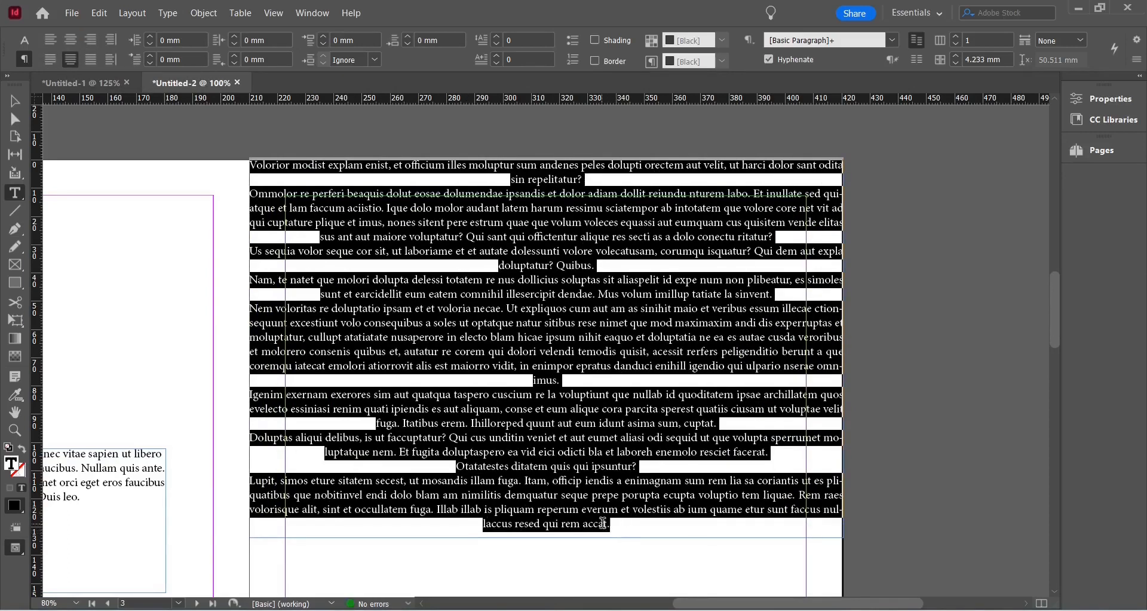
- Examine how the last lines of the justified paragraphs on page 3 are aligned, selecting several of them
left_click(578, 414)
left_click_drag(618, 526, 457, 526)
left_click_drag(638, 466, 435, 452)
left_click_drag(596, 265, 505, 265)
left_click(523, 532)
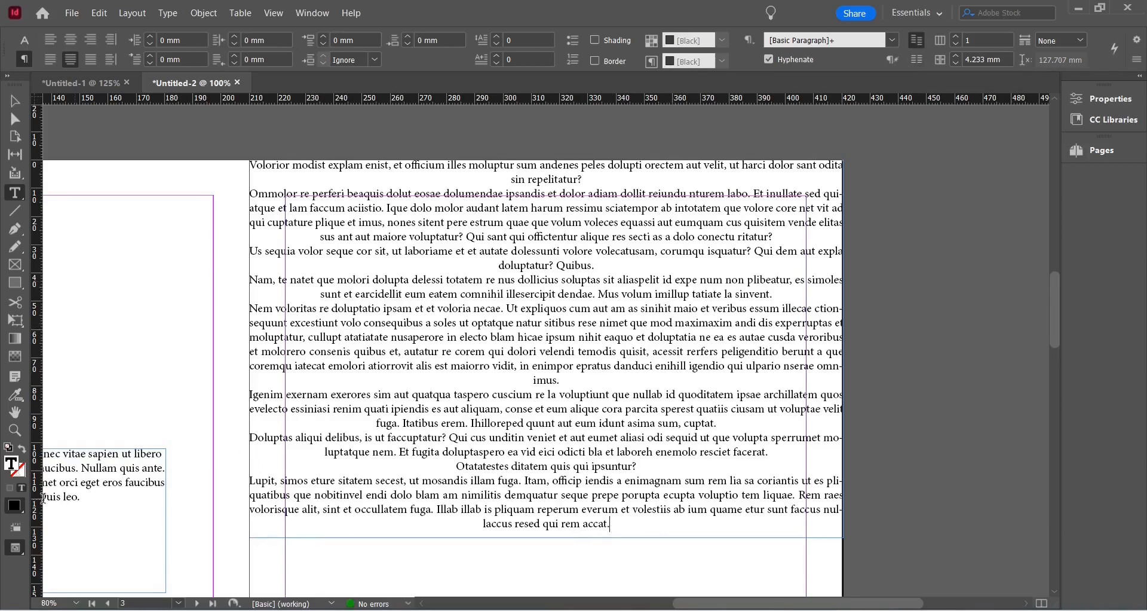
- Show the baseline grid and inspect closely how page 3's text lines sit against it
left_click(8, 530)
left_click(54, 487)
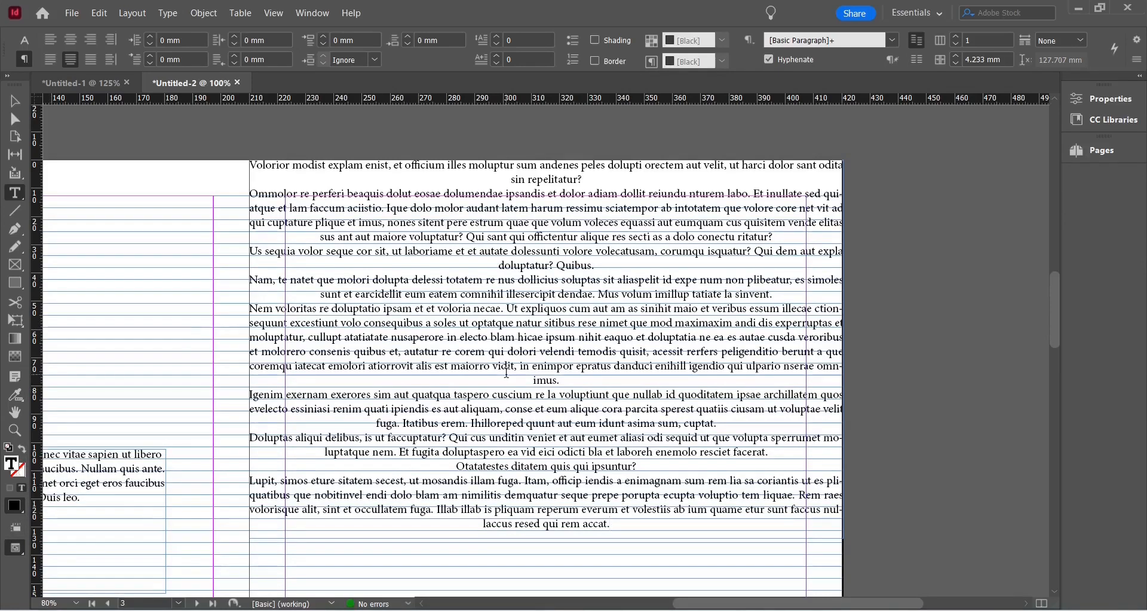
scroll(523, 296, "down", 1)
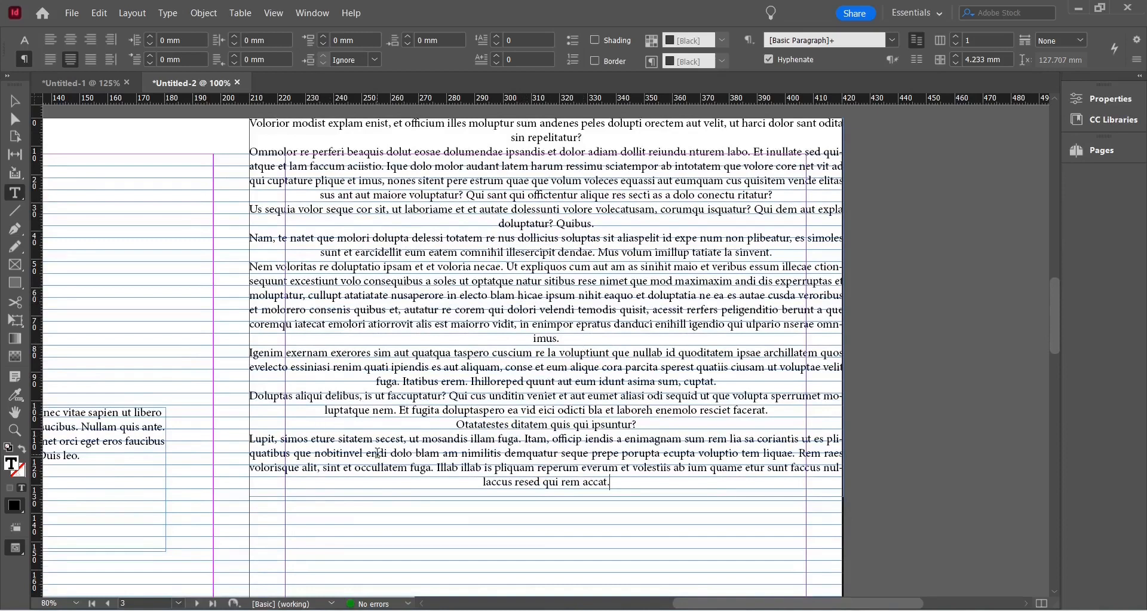
scroll(378, 453, "up", 4)
scroll(311, 448, "up", 3)
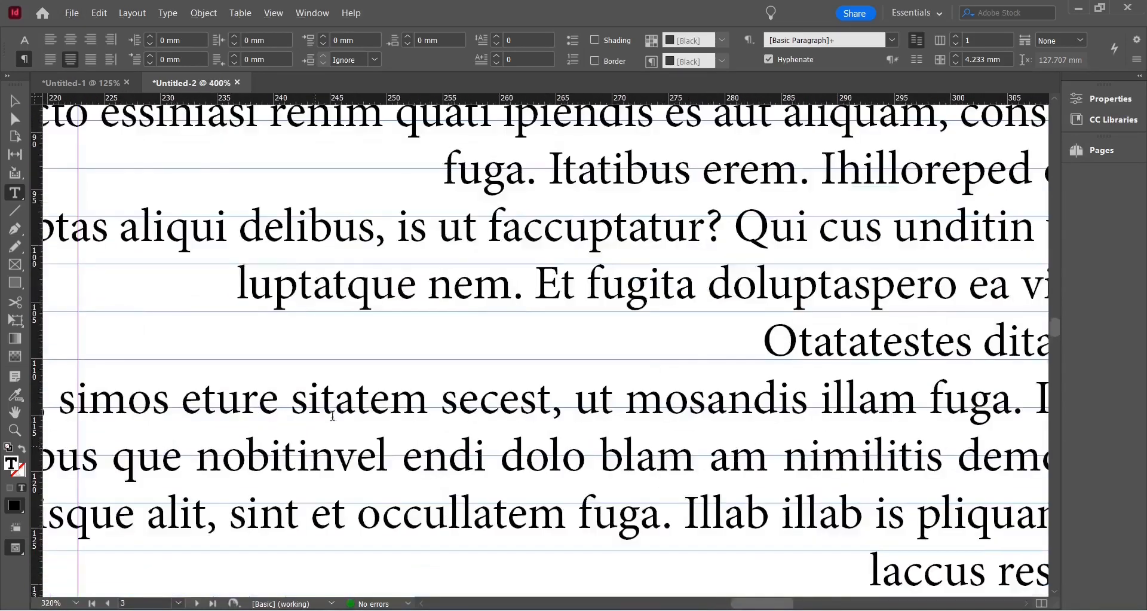
- Select all the placeholder text in the page 3 frame and align its lines to the baseline grid
scroll(122, 404, "down", 1)
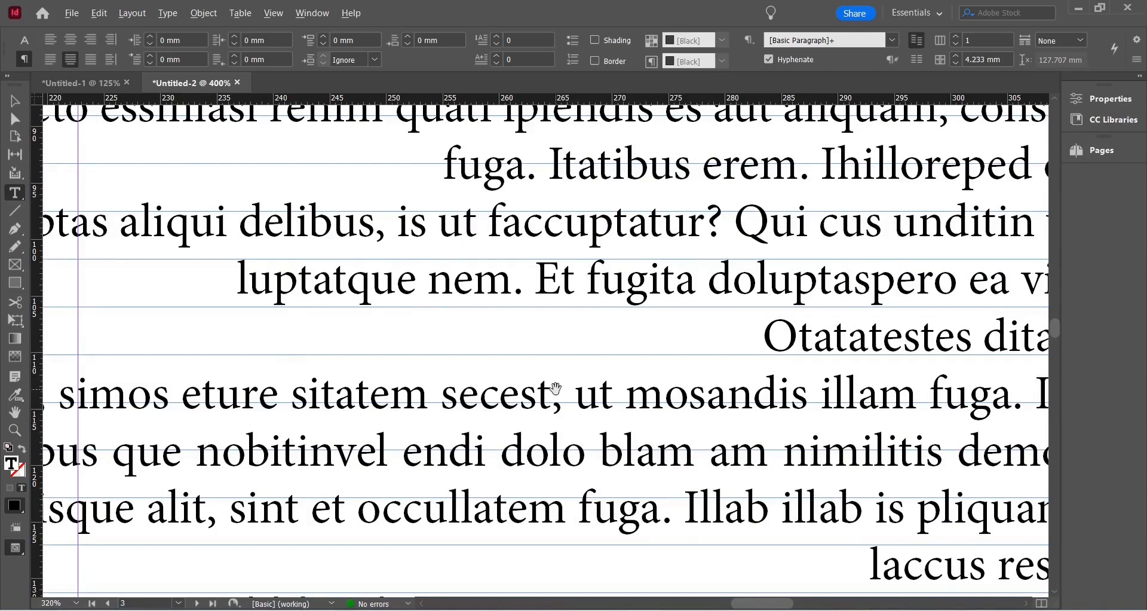
scroll(556, 387, "down", 1)
scroll(555, 388, "down", 3)
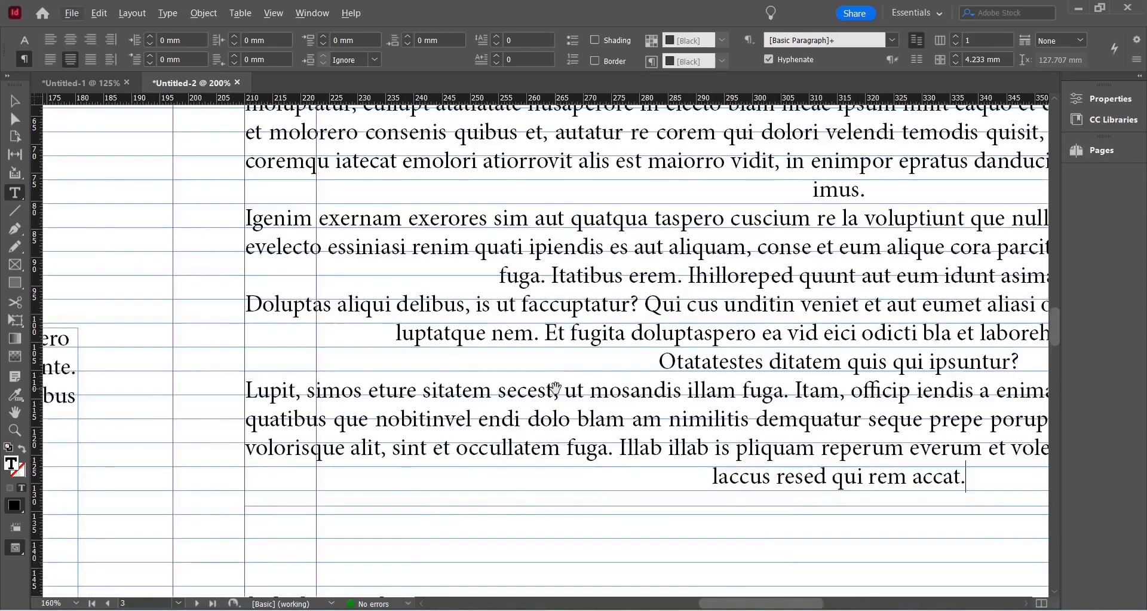
left_click_drag(616, 491, 130, 287)
scroll(130, 287, "down", 3)
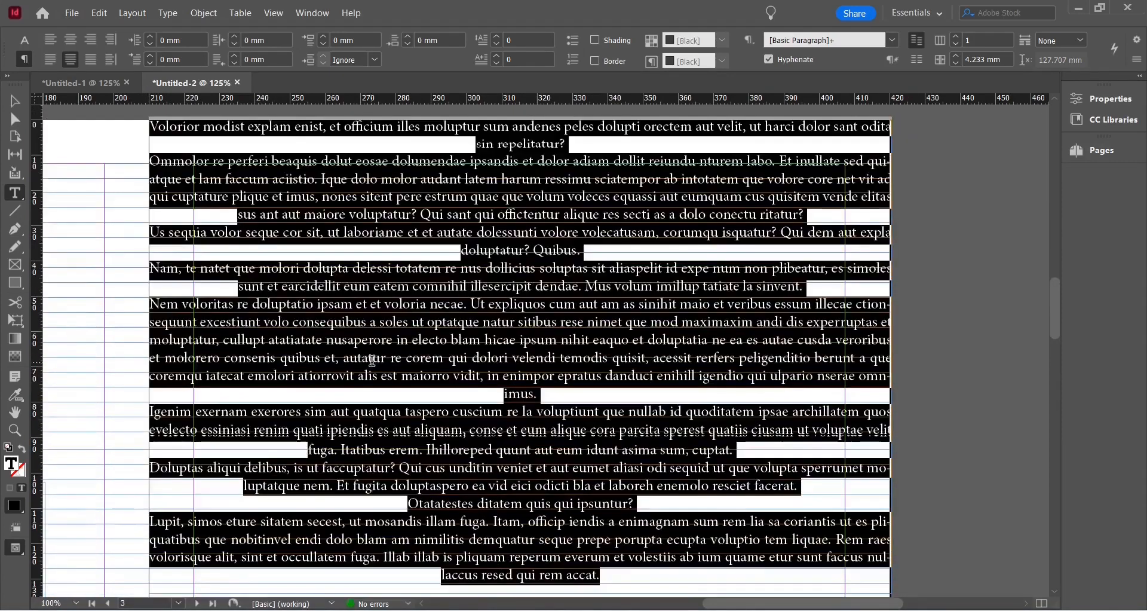
left_click(371, 359)
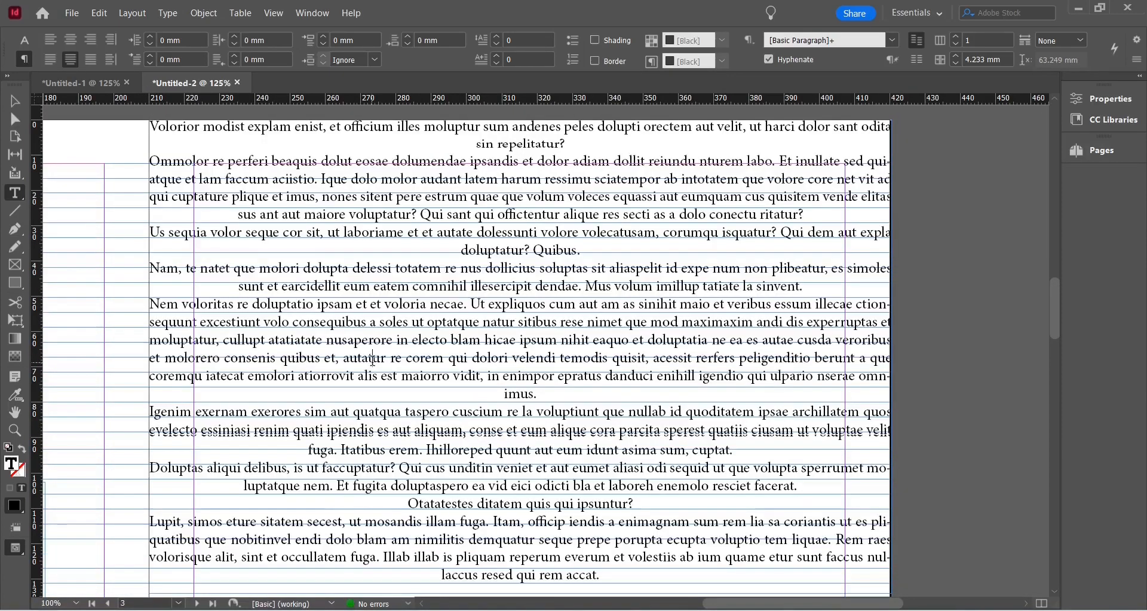
key("ctrl+a")
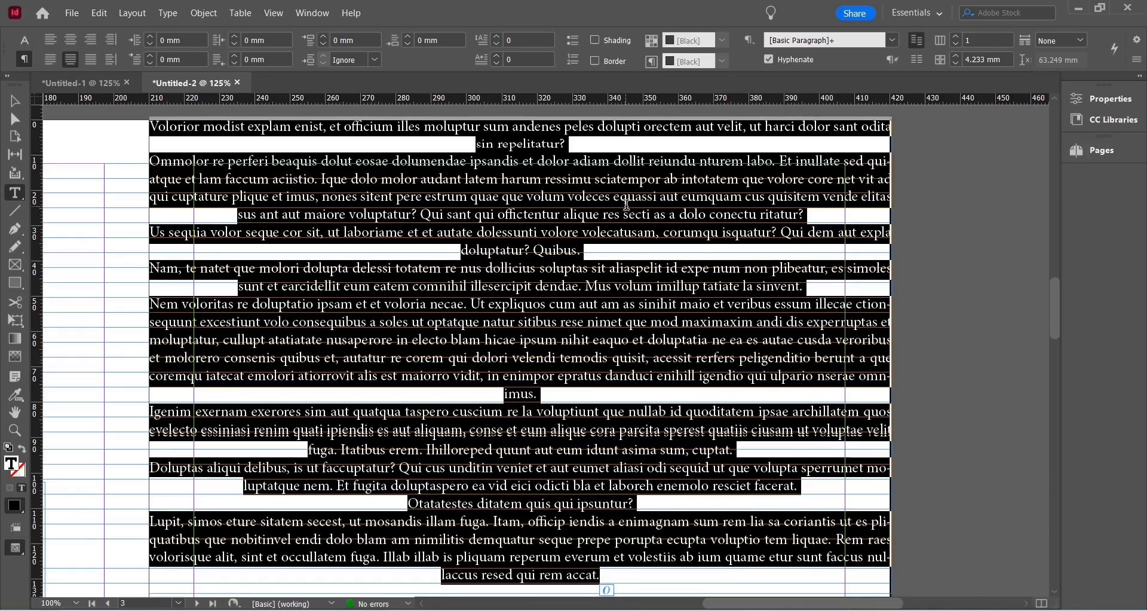
left_click(918, 60)
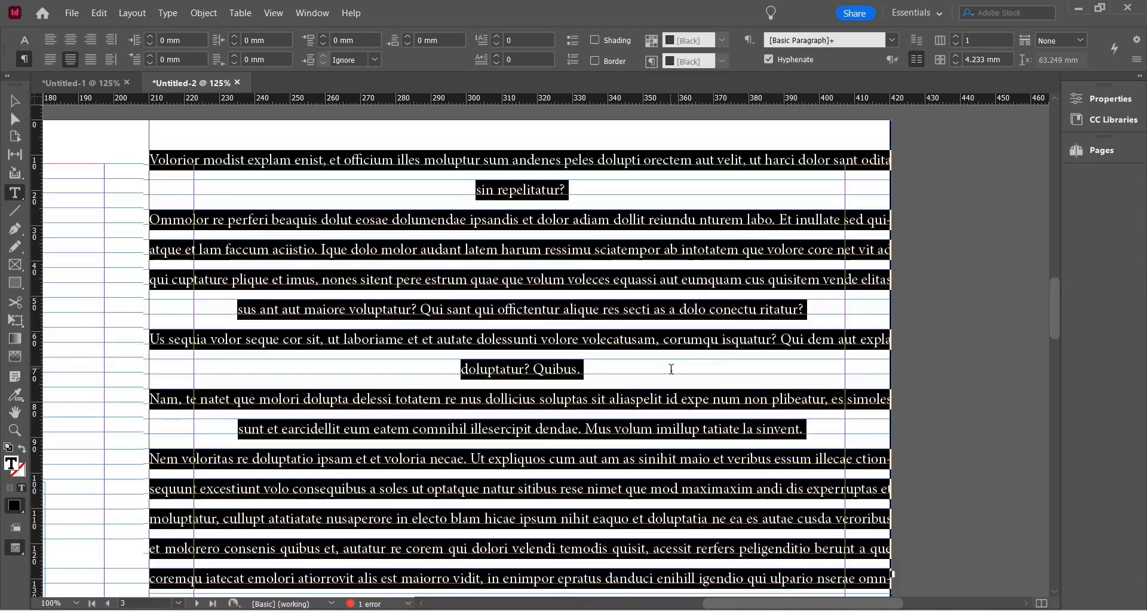
scroll(672, 369, "down", 1)
scroll(584, 473, "down", 1)
left_click(584, 473)
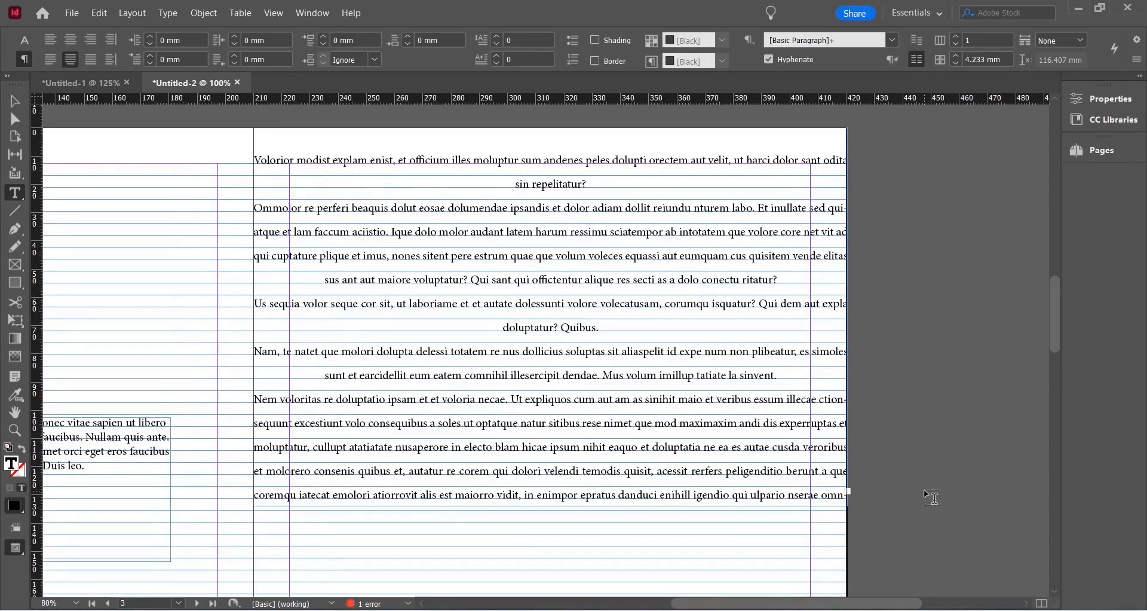
scroll(526, 447, "down", 4)
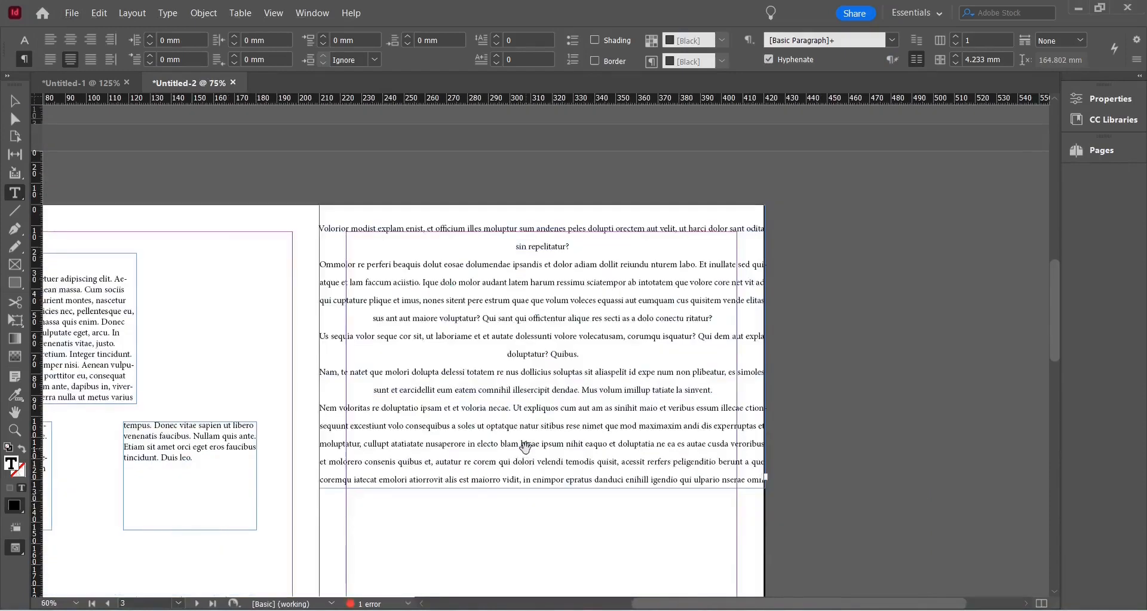
scroll(526, 447, "down", 1)
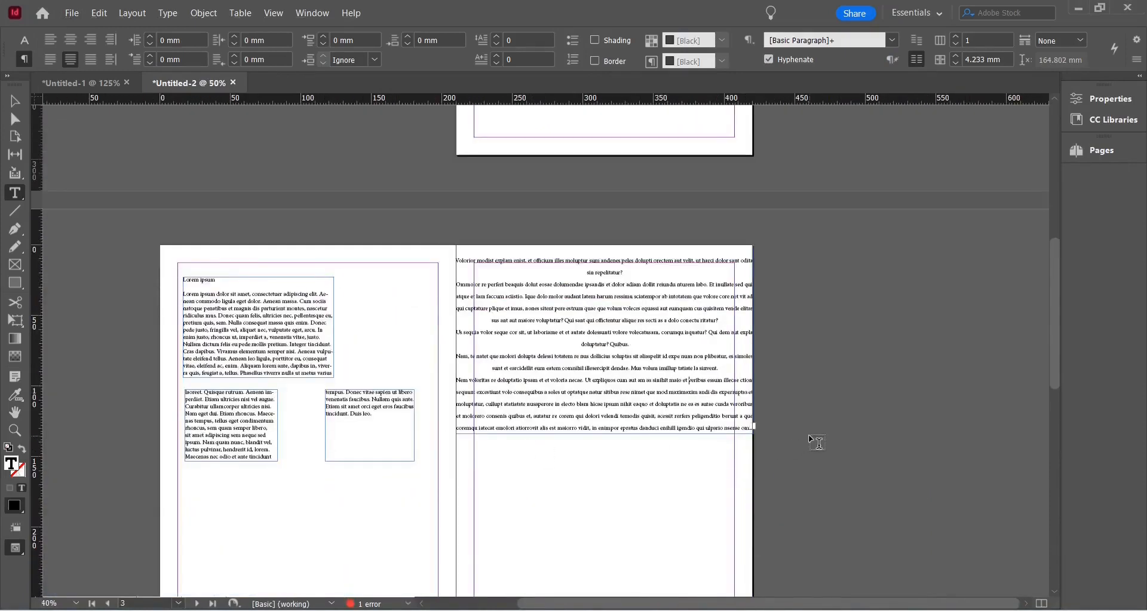